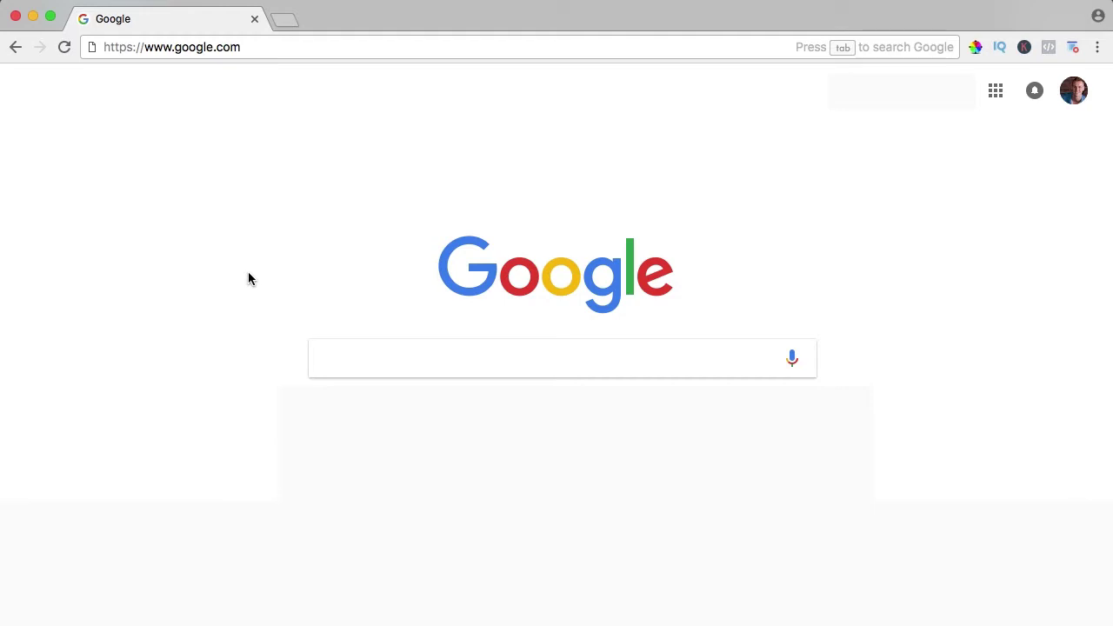
Step: Load elementor2018.com and go to its Elementor Pro page
{"action": "left_click", "coordinate": [231, 47]}
{"action": "type", "text": "elementor2018"}
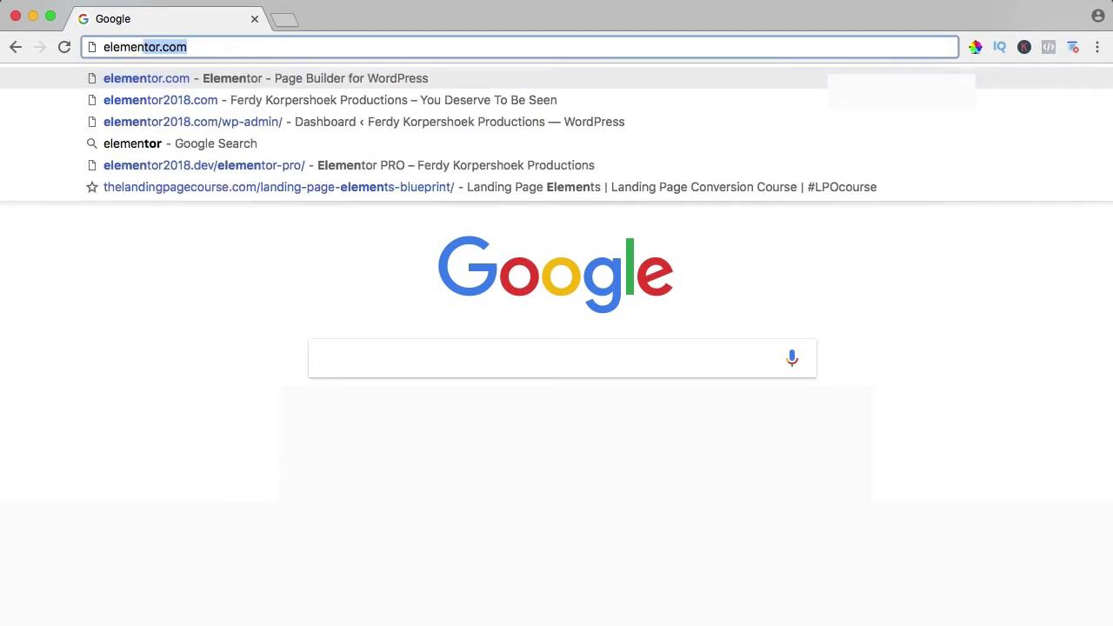
{"action": "key", "text": "Return"}
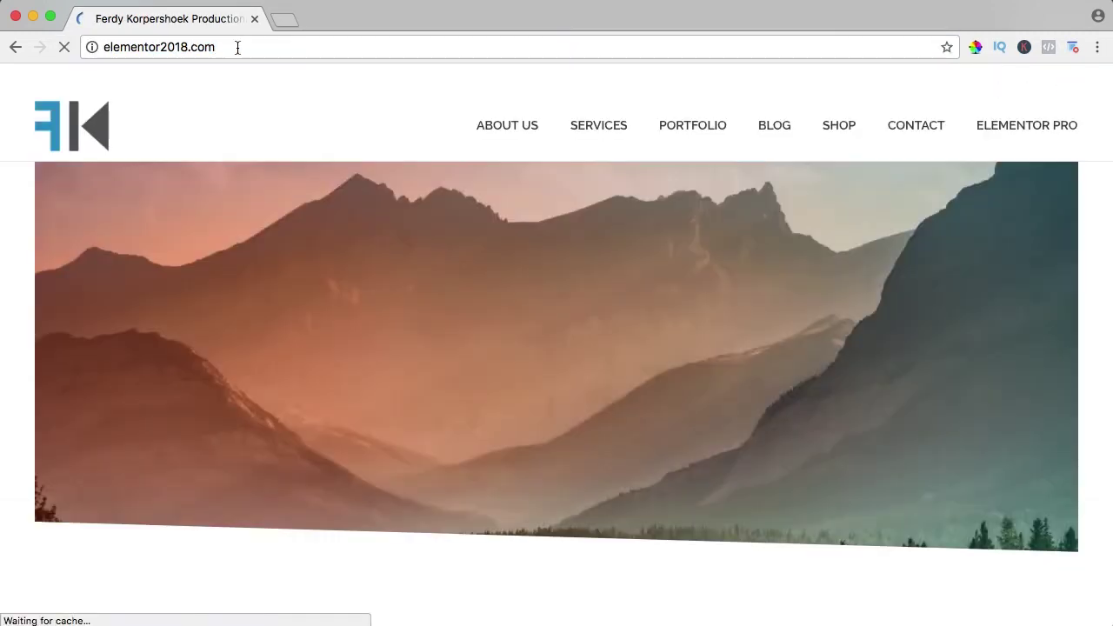
{"action": "left_click", "coordinate": [1019, 128]}
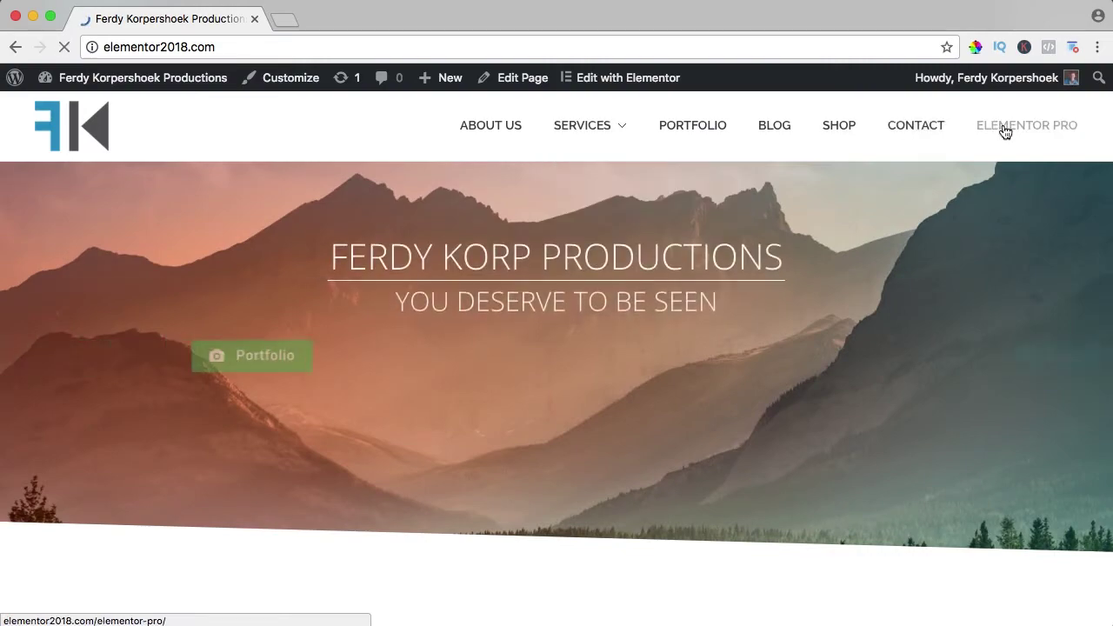
{"action": "scroll", "coordinate": [860, 195], "scroll_direction": "down", "scroll_amount": 15}
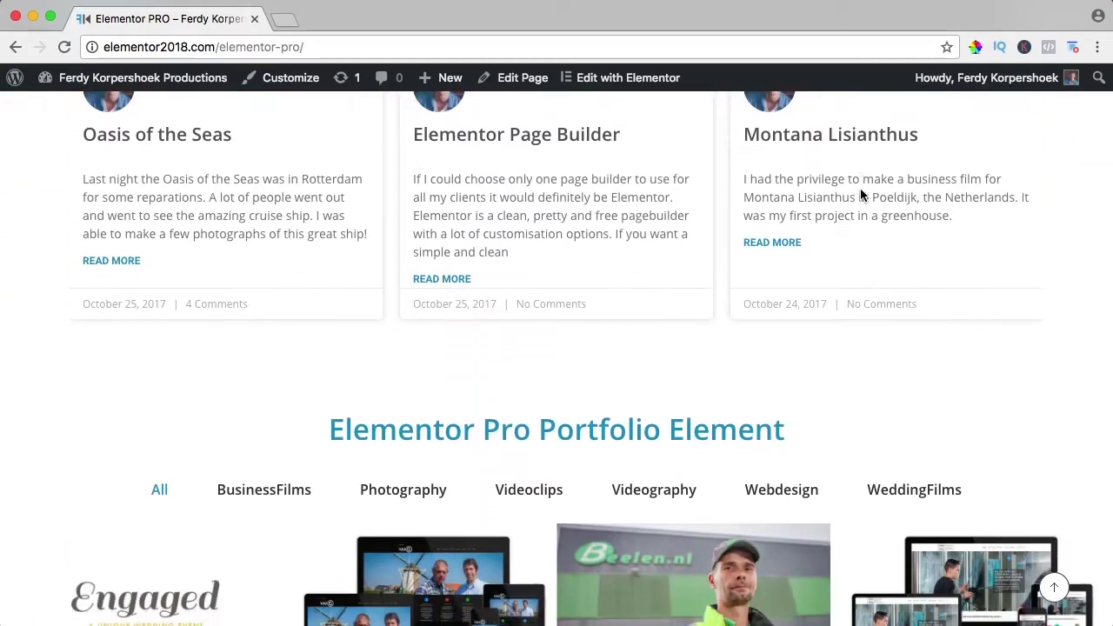
Step: Drag a Media Carousel widget from Pro Elements into a new section below the house image
{"action": "scroll", "coordinate": [860, 194], "scroll_direction": "down", "scroll_amount": 5}
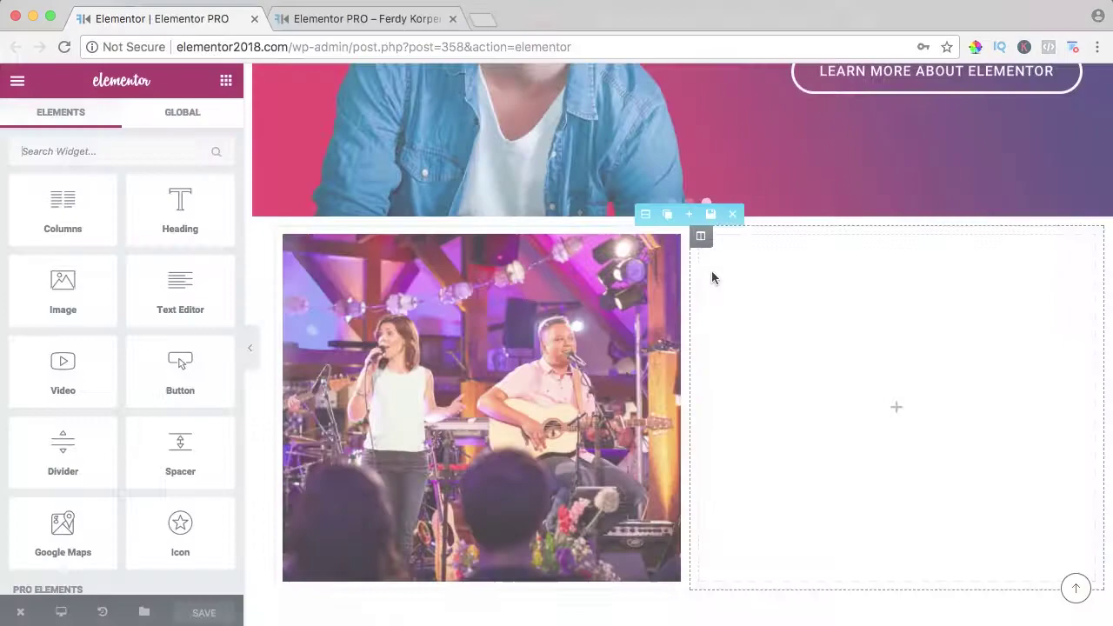
{"action": "scroll", "coordinate": [712, 275], "scroll_direction": "down", "scroll_amount": 10}
{"action": "scroll", "coordinate": [712, 271], "scroll_direction": "down", "scroll_amount": 10}
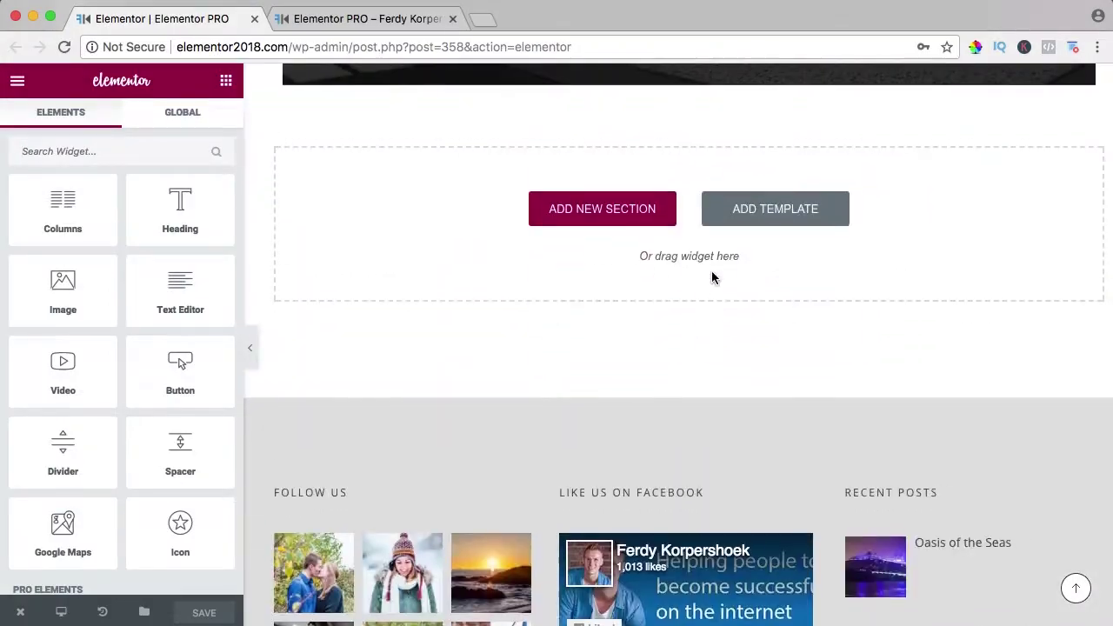
{"action": "scroll", "coordinate": [91, 330], "scroll_direction": "down", "scroll_amount": 10}
{"action": "left_click_drag", "start_coordinate": [63, 335], "coordinate": [482, 210]}
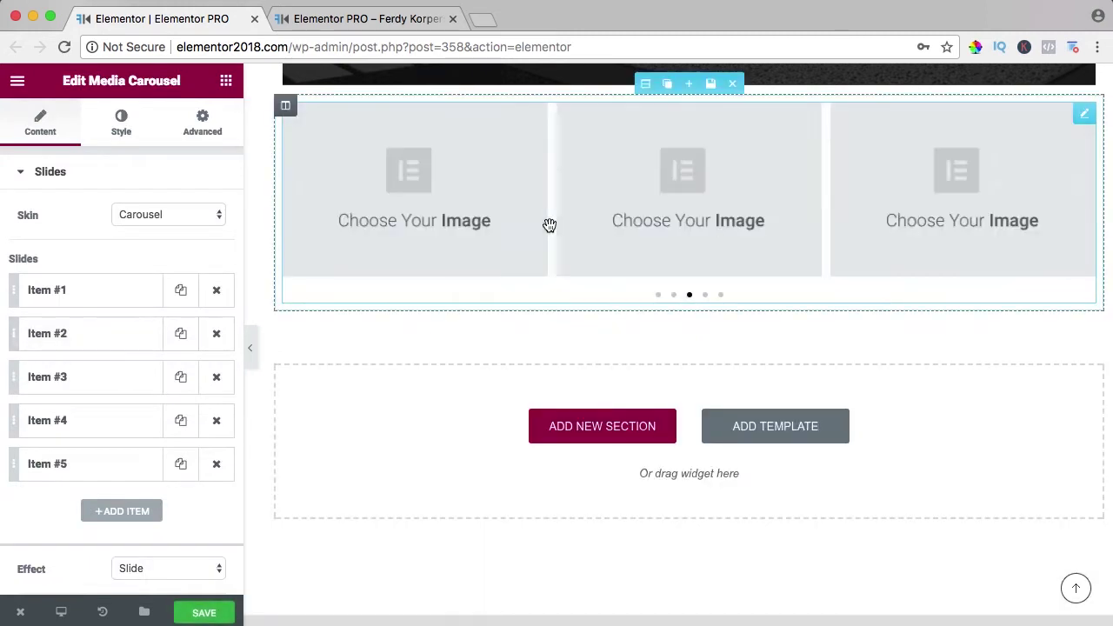
{"action": "scroll", "coordinate": [540, 222], "scroll_direction": "up", "scroll_amount": 1}
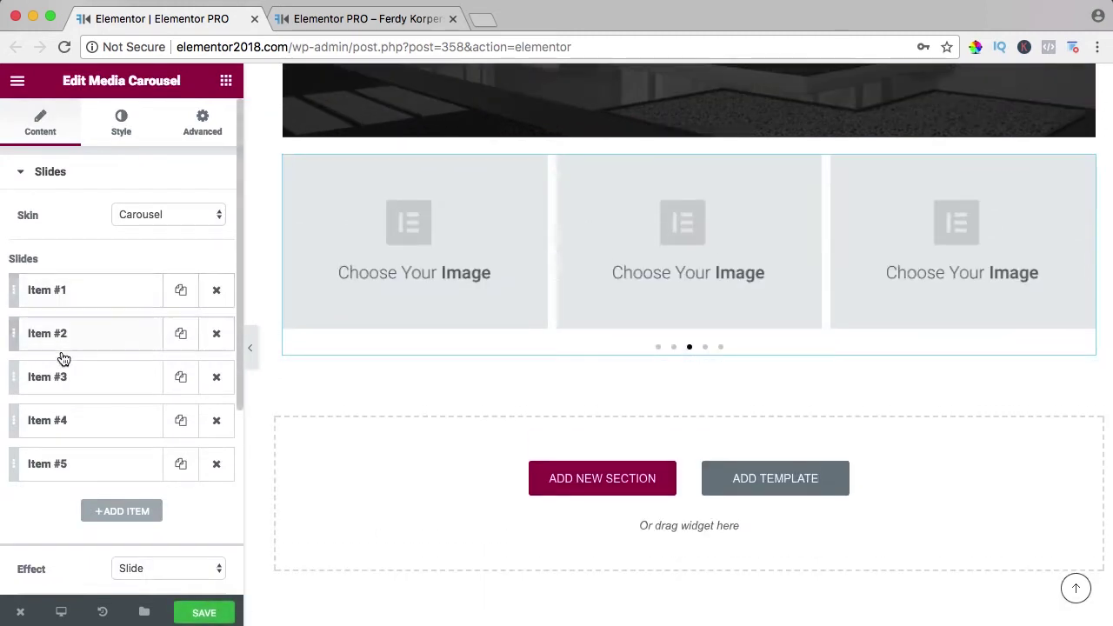
Step: Set the first slide's image to the modern house photo
{"action": "left_click", "coordinate": [59, 294]}
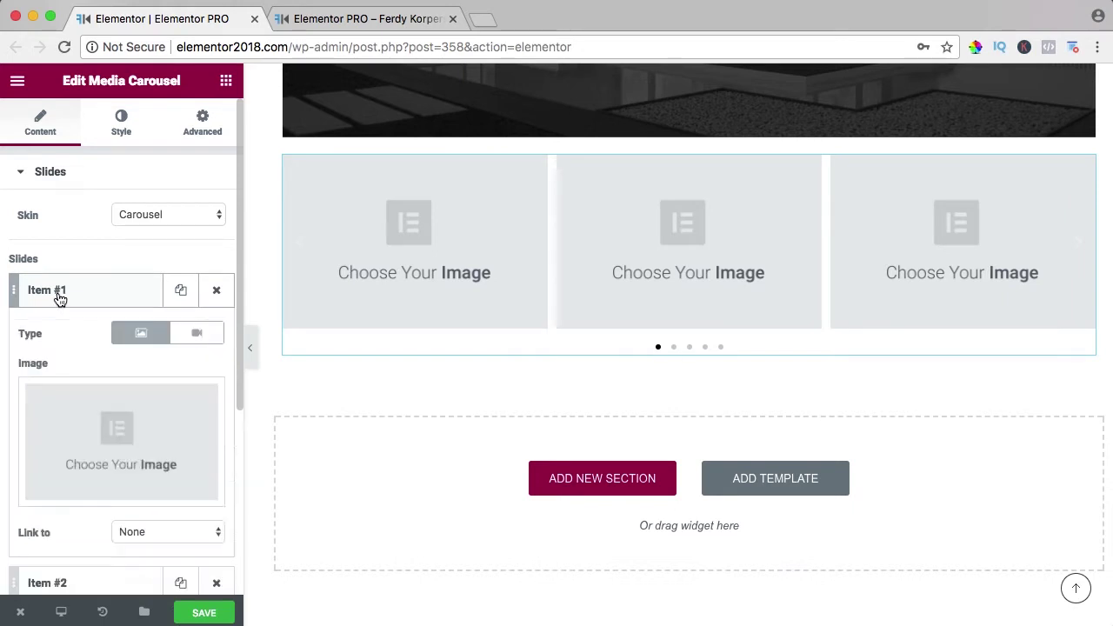
{"action": "left_click", "coordinate": [119, 432]}
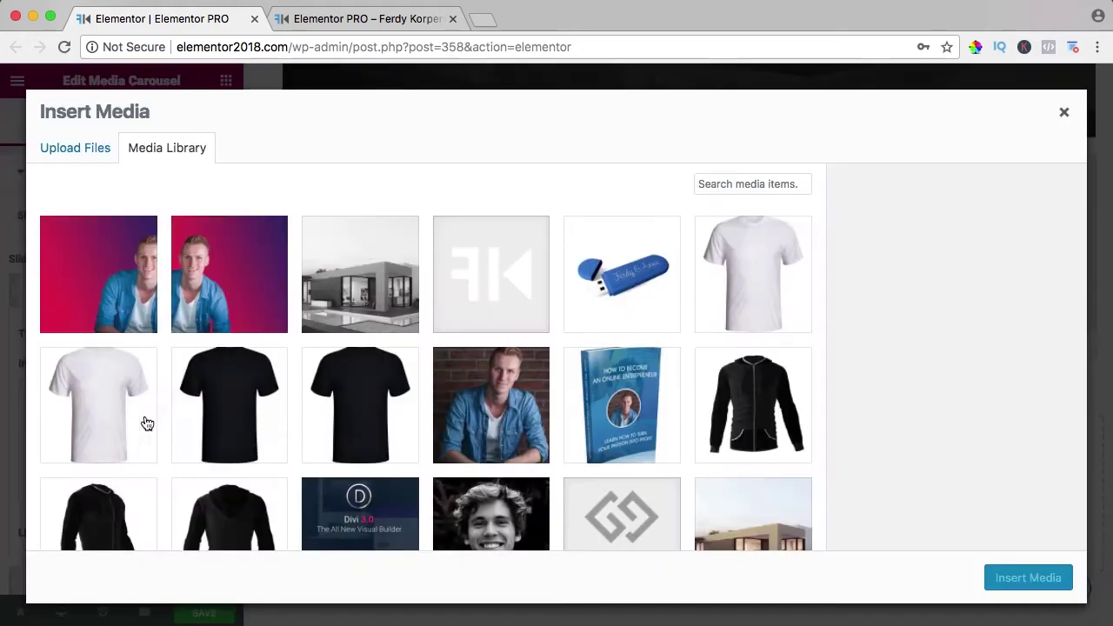
{"action": "scroll", "coordinate": [305, 327], "scroll_direction": "down", "scroll_amount": 3}
{"action": "scroll", "coordinate": [306, 330], "scroll_direction": "down", "scroll_amount": 2}
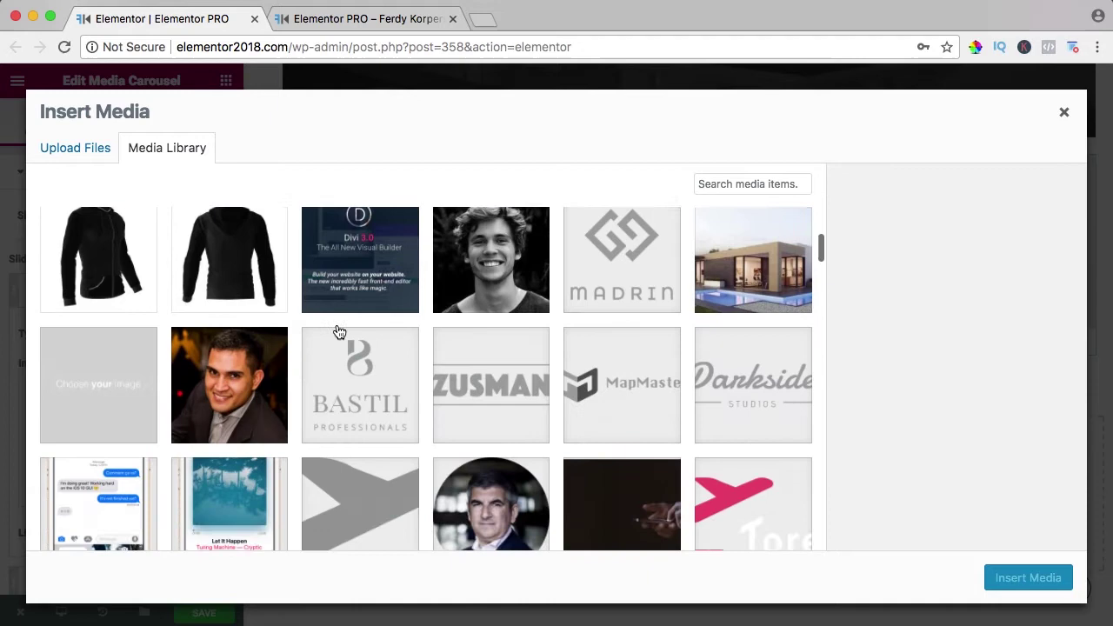
{"action": "left_click", "coordinate": [754, 257]}
{"action": "left_click", "coordinate": [999, 575]}
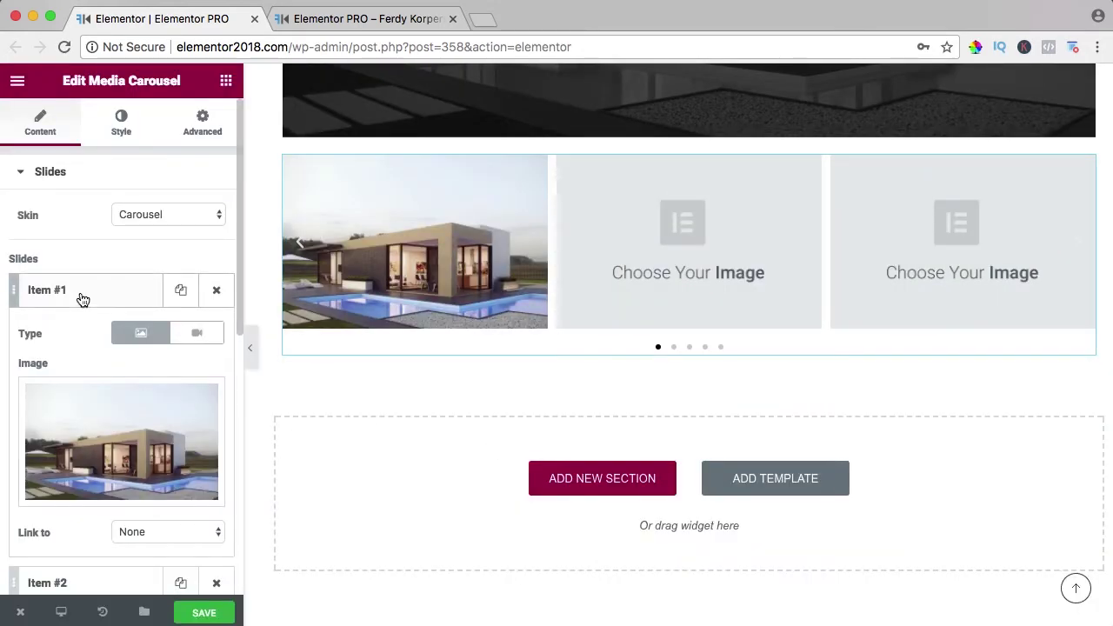
{"action": "left_click", "coordinate": [83, 300]}
Step: Set the second slide's image to the peartree_3 couple photo
{"action": "left_click", "coordinate": [77, 333]}
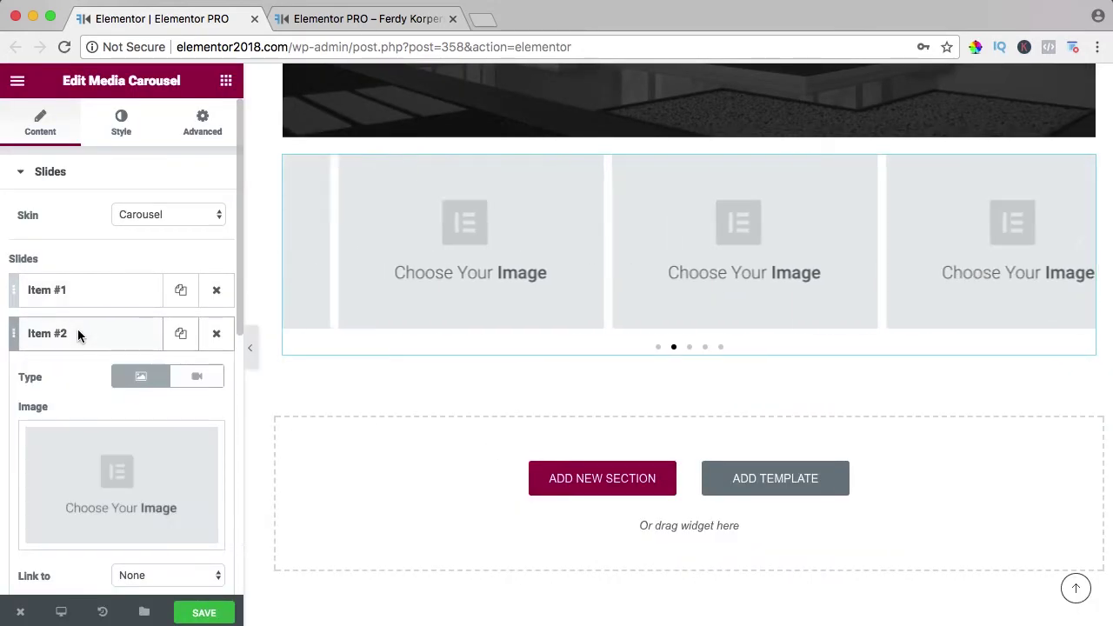
{"action": "left_click", "coordinate": [104, 452]}
{"action": "left_click", "coordinate": [111, 401]}
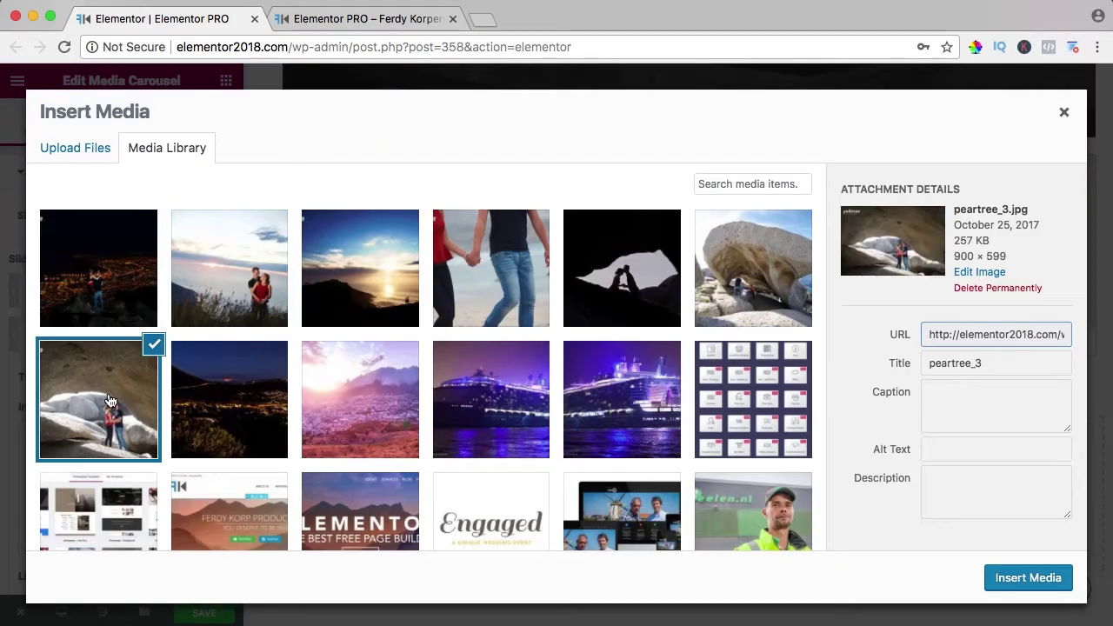
{"action": "left_click", "coordinate": [1009, 578]}
{"action": "left_click", "coordinate": [67, 334]}
Step: Set the third slide's image to the illuminated cruise ship photo
{"action": "left_click", "coordinate": [74, 381]}
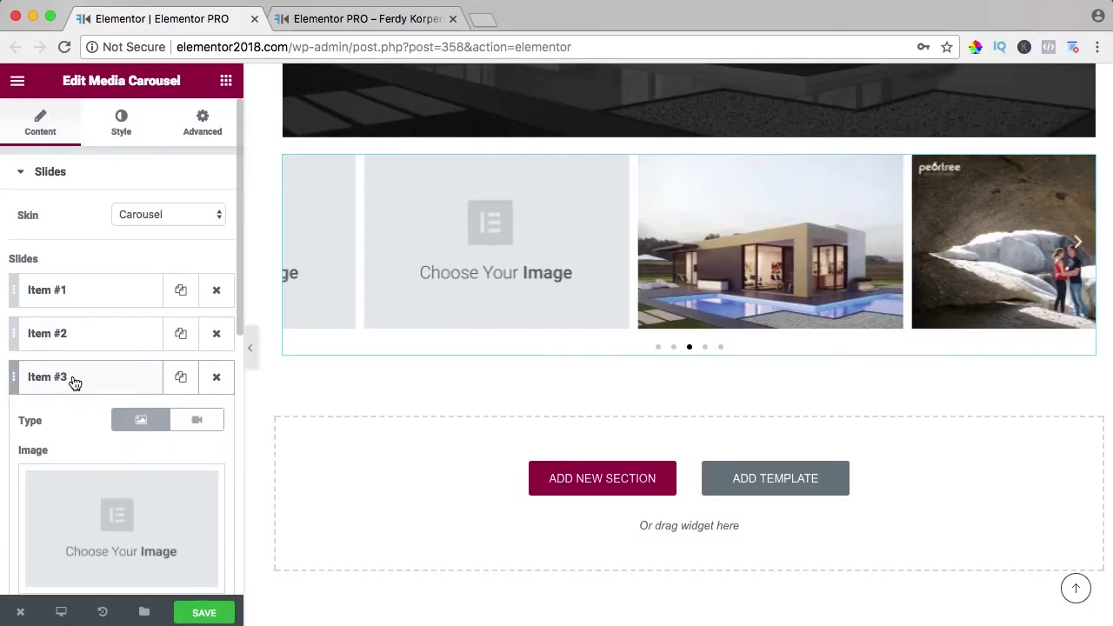
{"action": "left_click", "coordinate": [125, 509]}
{"action": "scroll", "coordinate": [348, 366], "scroll_direction": "down", "scroll_amount": 3}
{"action": "left_click", "coordinate": [498, 352]}
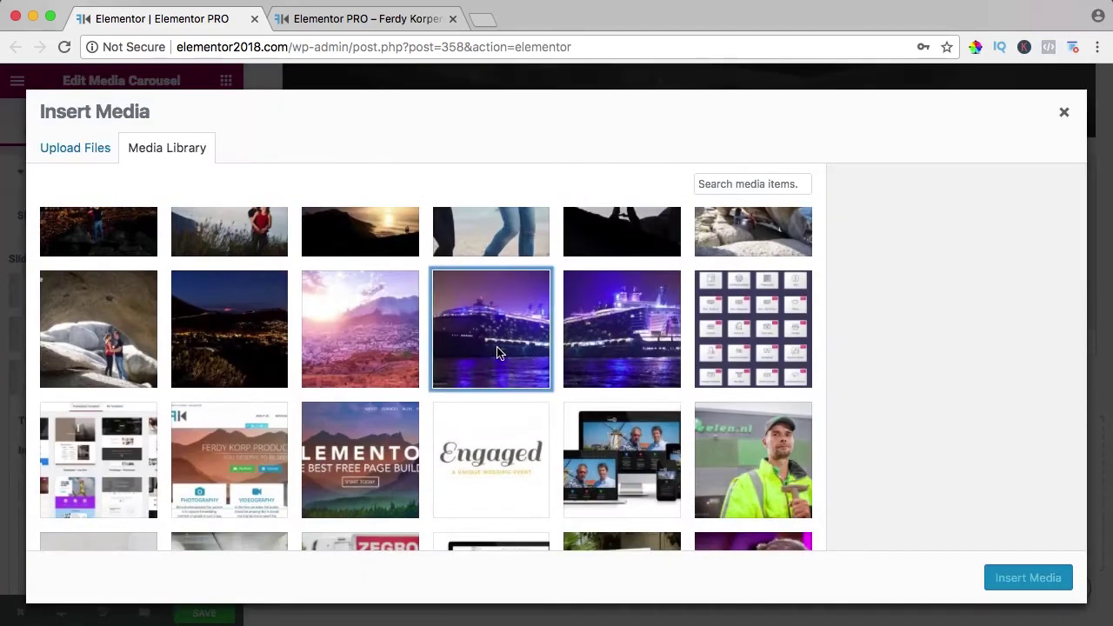
{"action": "left_click", "coordinate": [1009, 578]}
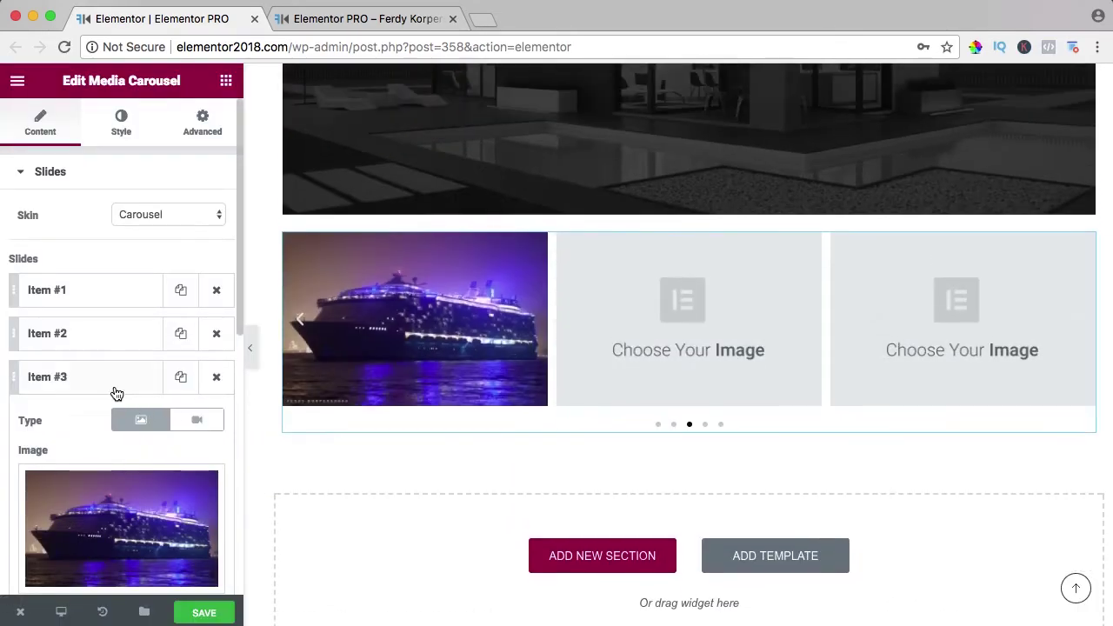
{"action": "left_click", "coordinate": [116, 394]}
Step: Set the fourth slide's image to the bridesmaids photo
{"action": "left_click", "coordinate": [99, 420]}
{"action": "scroll", "coordinate": [99, 423], "scroll_direction": "down", "scroll_amount": 2}
{"action": "left_click", "coordinate": [99, 423]}
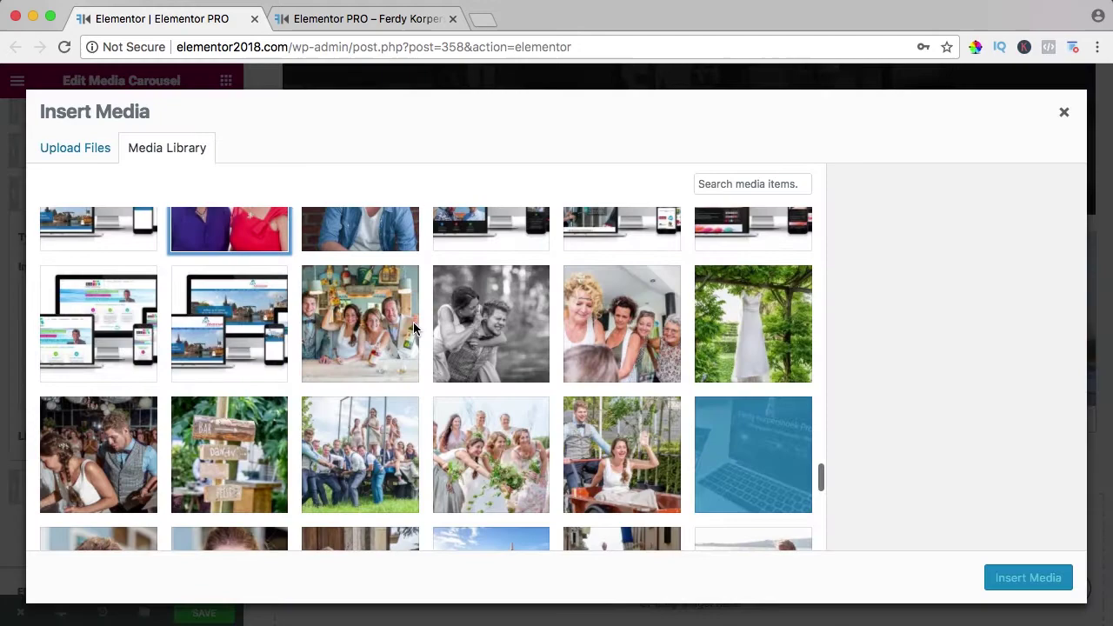
{"action": "left_click", "coordinate": [477, 419]}
{"action": "left_click", "coordinate": [1056, 588]}
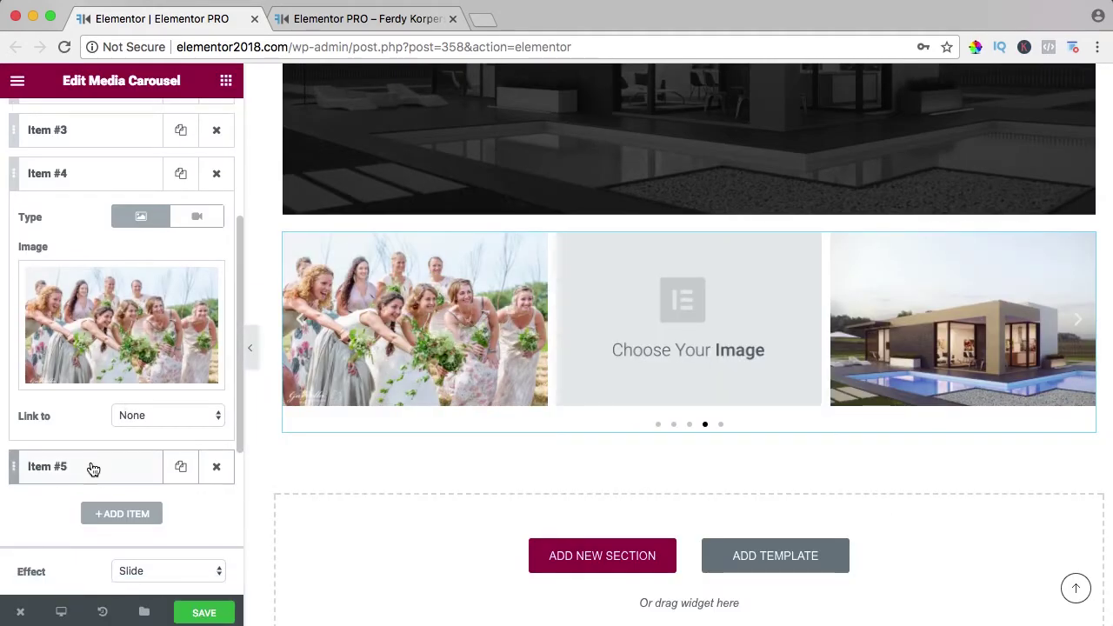
Step: Set the fifth slide's image to the concert photo
{"action": "left_click", "coordinate": [93, 470]}
{"action": "scroll", "coordinate": [108, 394], "scroll_direction": "down", "scroll_amount": 1}
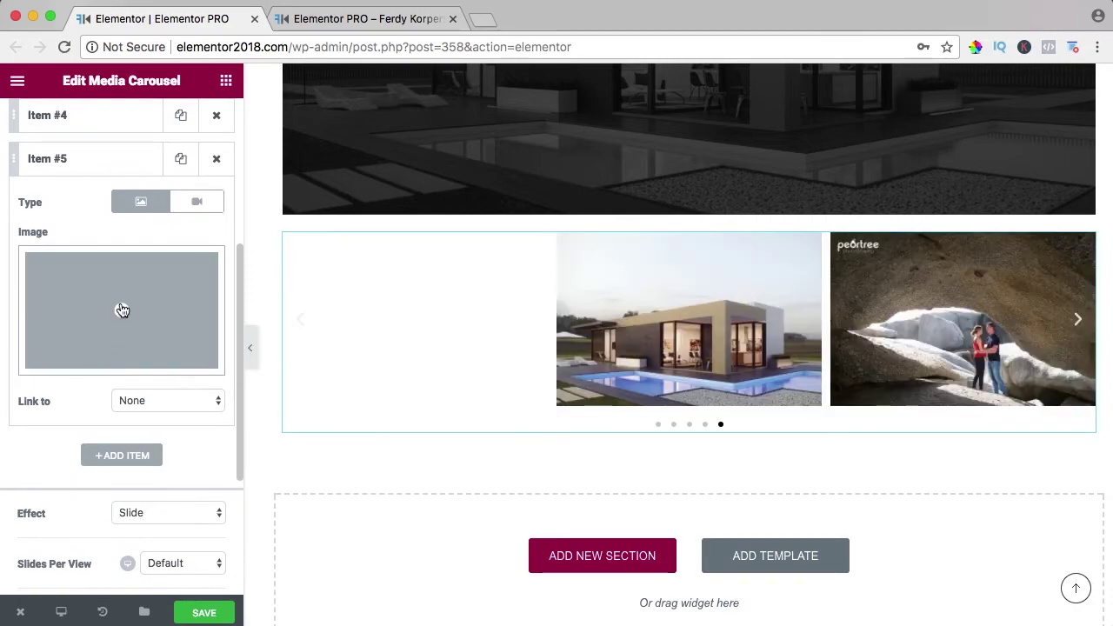
{"action": "left_click", "coordinate": [122, 310]}
{"action": "scroll", "coordinate": [497, 450], "scroll_direction": "down", "scroll_amount": 5}
{"action": "left_click", "coordinate": [495, 448]}
{"action": "left_click", "coordinate": [361, 468]}
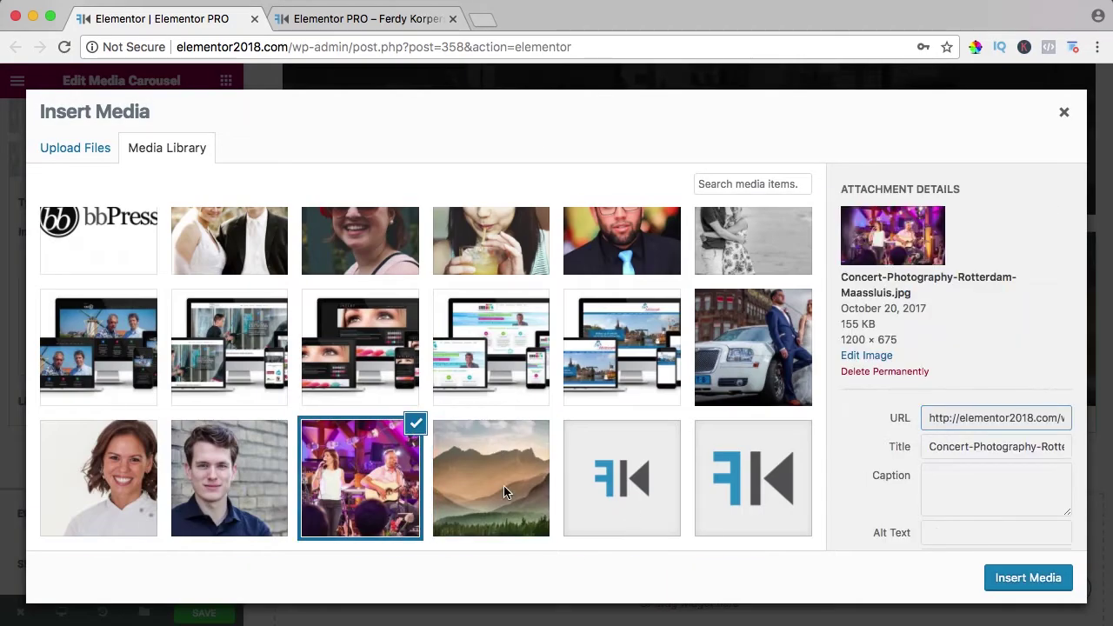
{"action": "left_click", "coordinate": [1028, 578]}
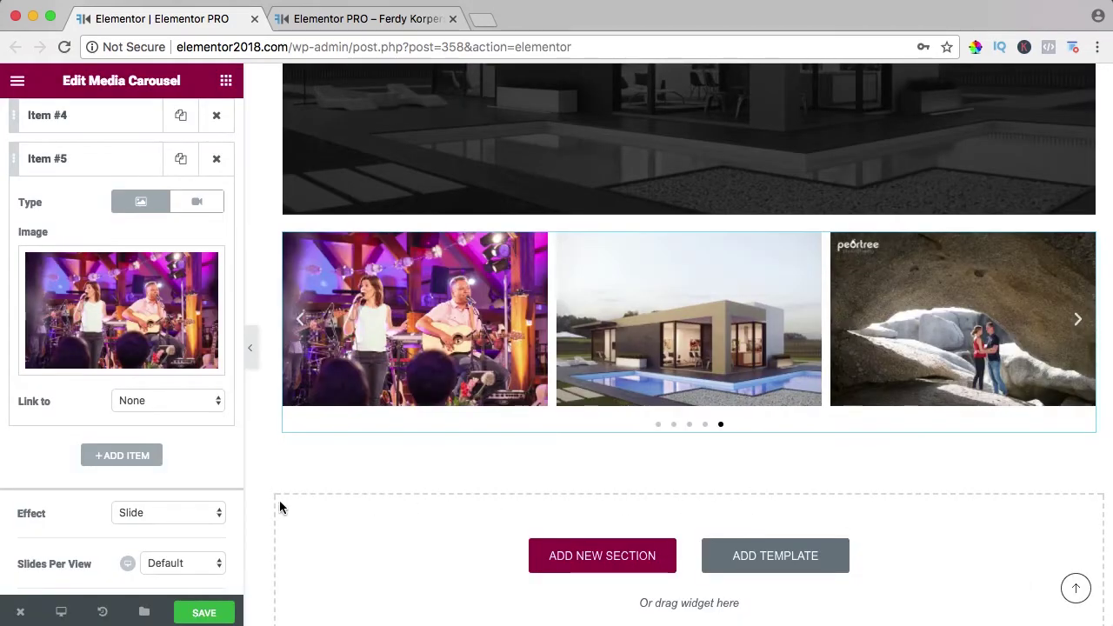
Step: Save the page and reload the live Elementor Pro page
{"action": "key", "text": "super+s"}
{"action": "left_click", "coordinate": [336, 26]}
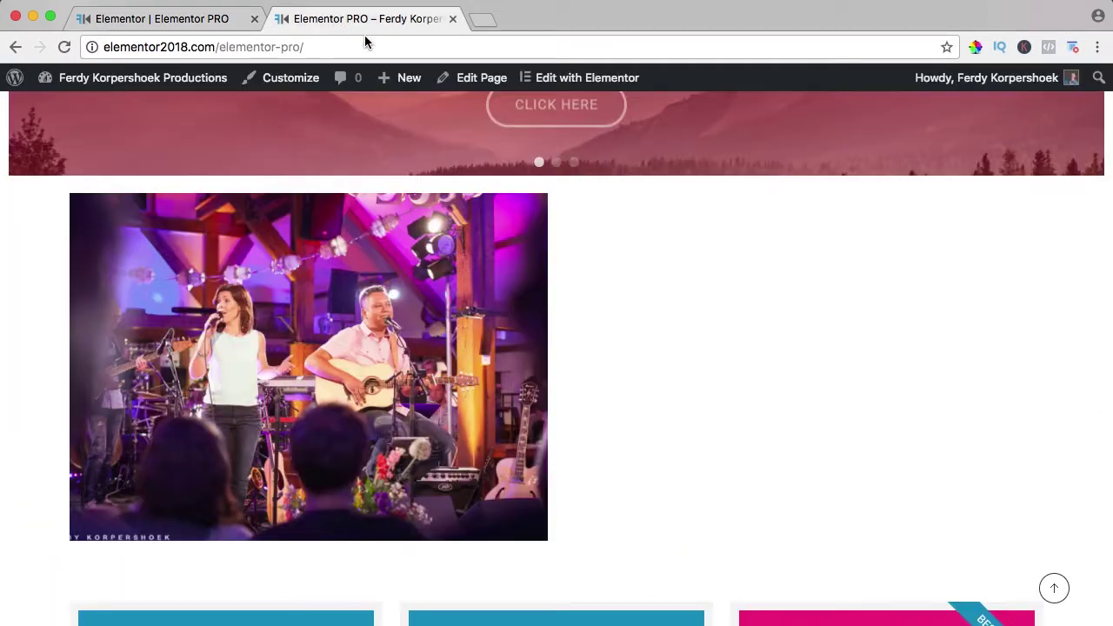
{"action": "scroll", "coordinate": [510, 261], "scroll_direction": "down", "scroll_amount": 15}
{"action": "scroll", "coordinate": [510, 264], "scroll_direction": "down", "scroll_amount": 10}
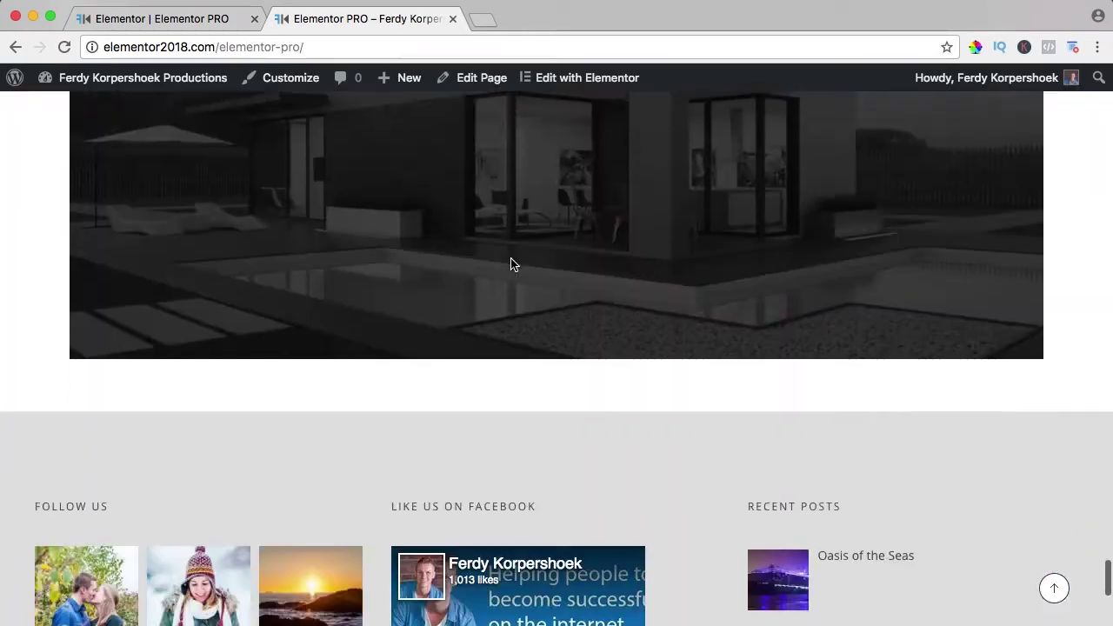
{"action": "scroll", "coordinate": [510, 264], "scroll_direction": "up", "scroll_amount": 4}
{"action": "key", "text": "super+r"}
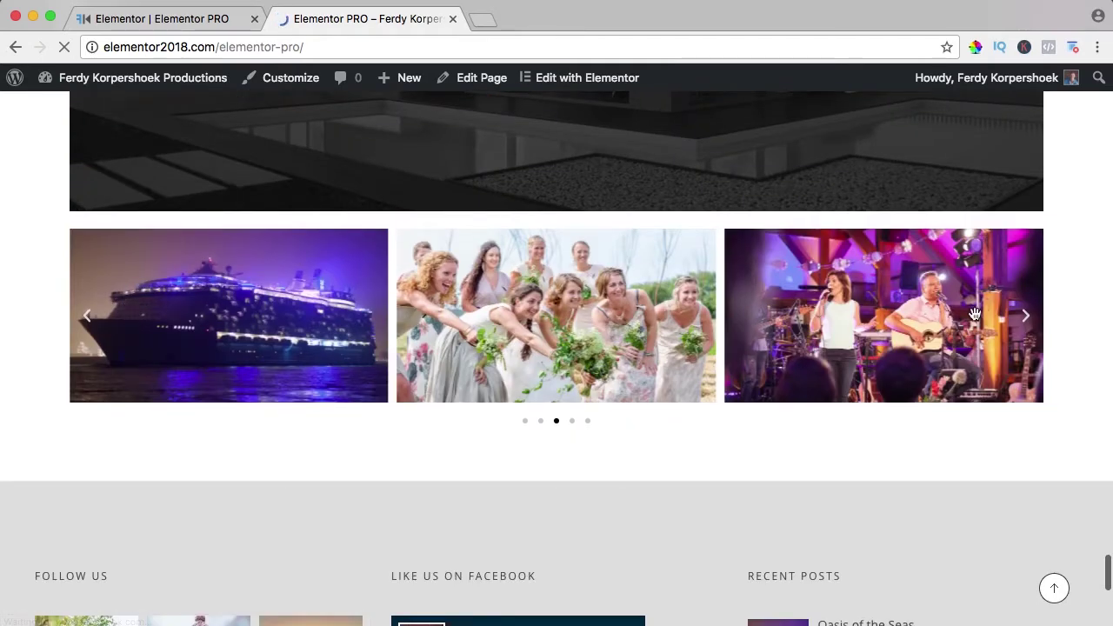
Step: Cycle the live carousel through all five photos with its next arrow
{"action": "left_click", "coordinate": [1027, 319]}
{"action": "left_click", "coordinate": [1028, 321]}
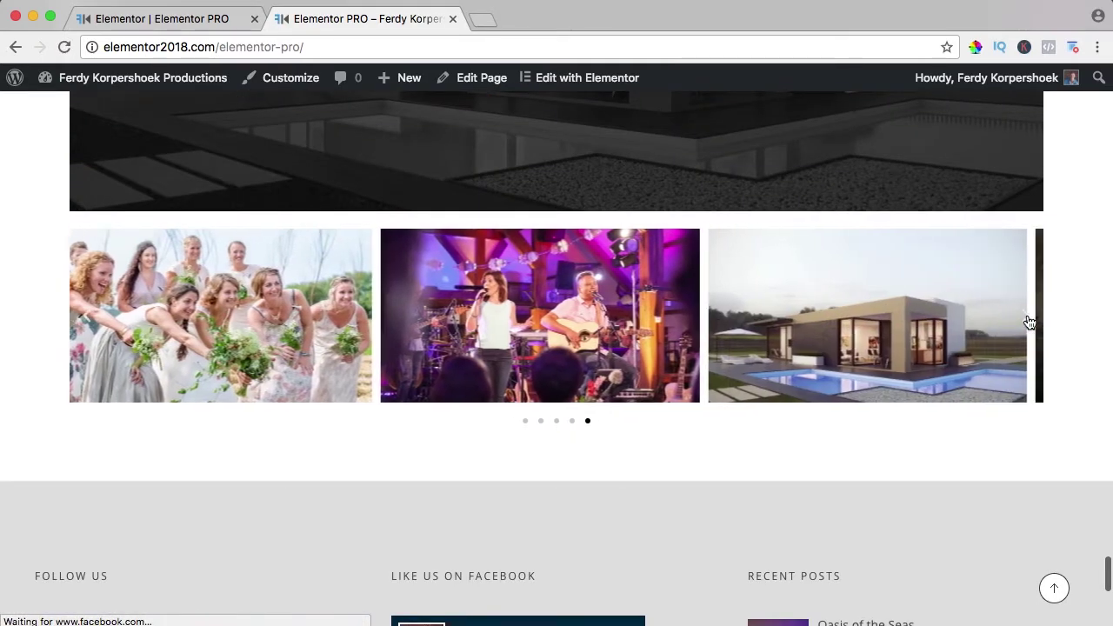
{"action": "left_click", "coordinate": [1029, 321]}
{"action": "left_click", "coordinate": [1029, 322]}
{"action": "left_click", "coordinate": [1028, 322]}
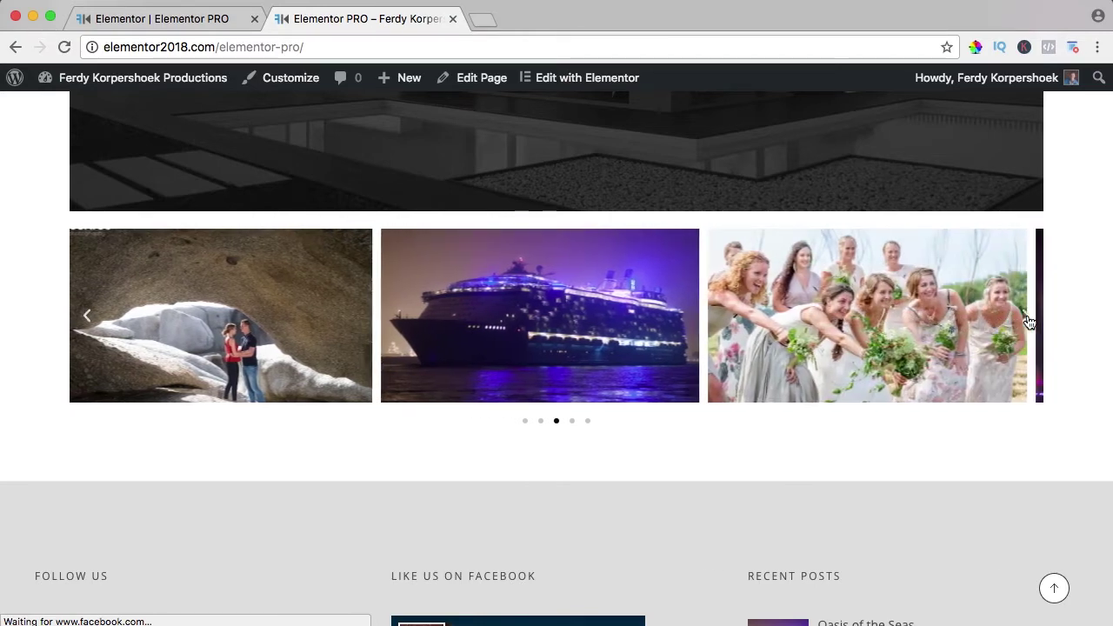
{"action": "left_click", "coordinate": [1029, 322]}
{"action": "left_click", "coordinate": [1029, 322]}
{"action": "left_click", "coordinate": [1029, 321]}
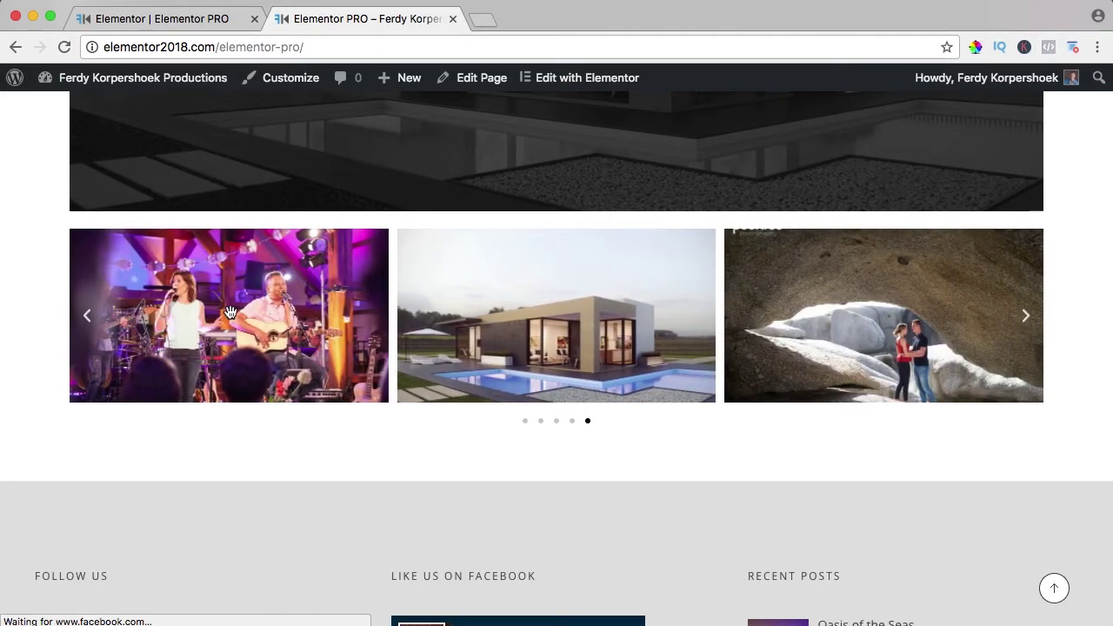
Step: Switch the carousel skin to Slideshow and preview several photos as the main slide
{"action": "left_click", "coordinate": [154, 19]}
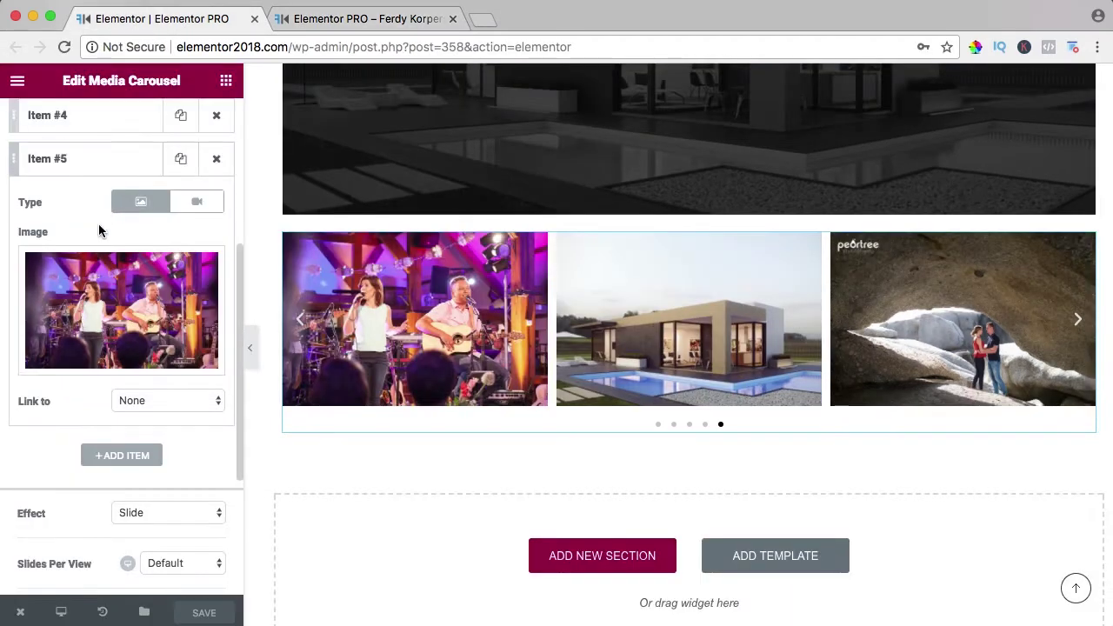
{"action": "left_click", "coordinate": [65, 170]}
{"action": "scroll", "coordinate": [77, 223], "scroll_direction": "up", "scroll_amount": 5}
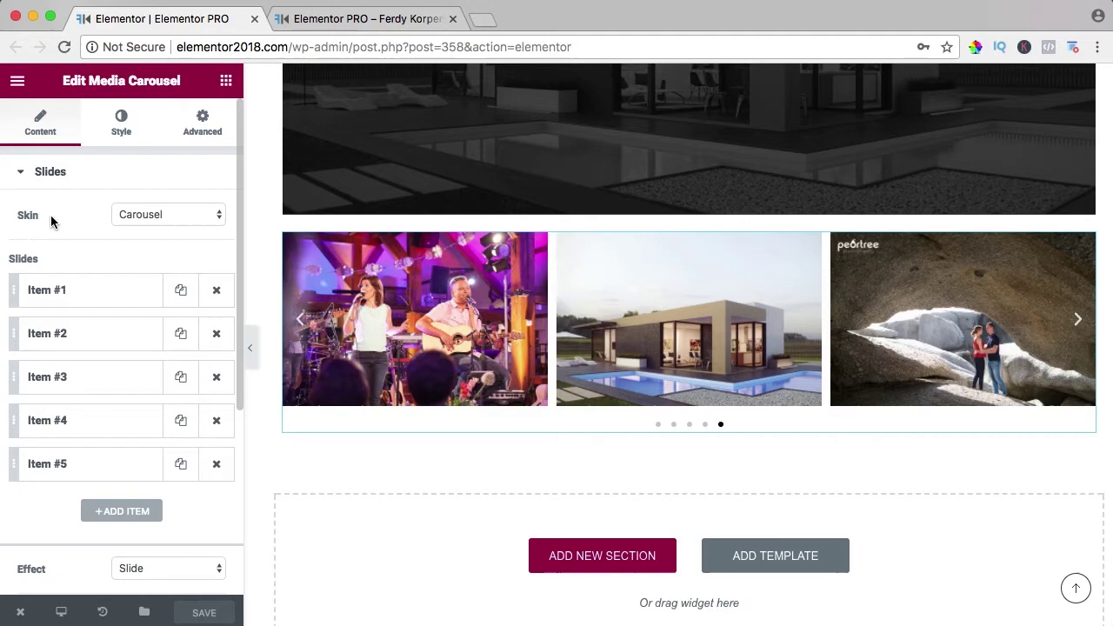
{"action": "left_click", "coordinate": [157, 217]}
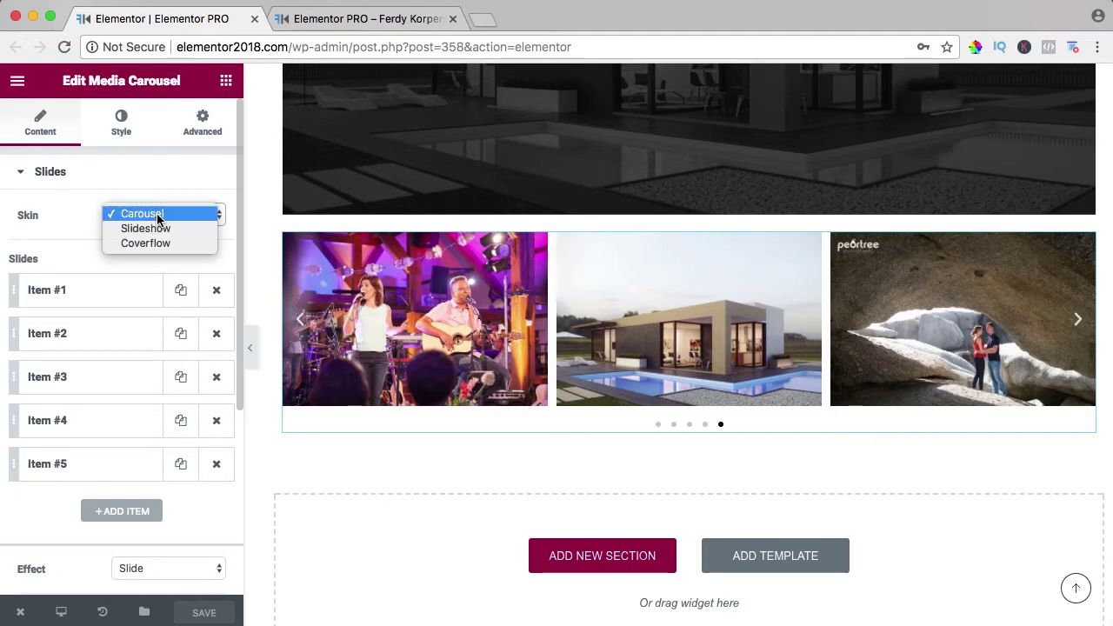
{"action": "left_click", "coordinate": [147, 228]}
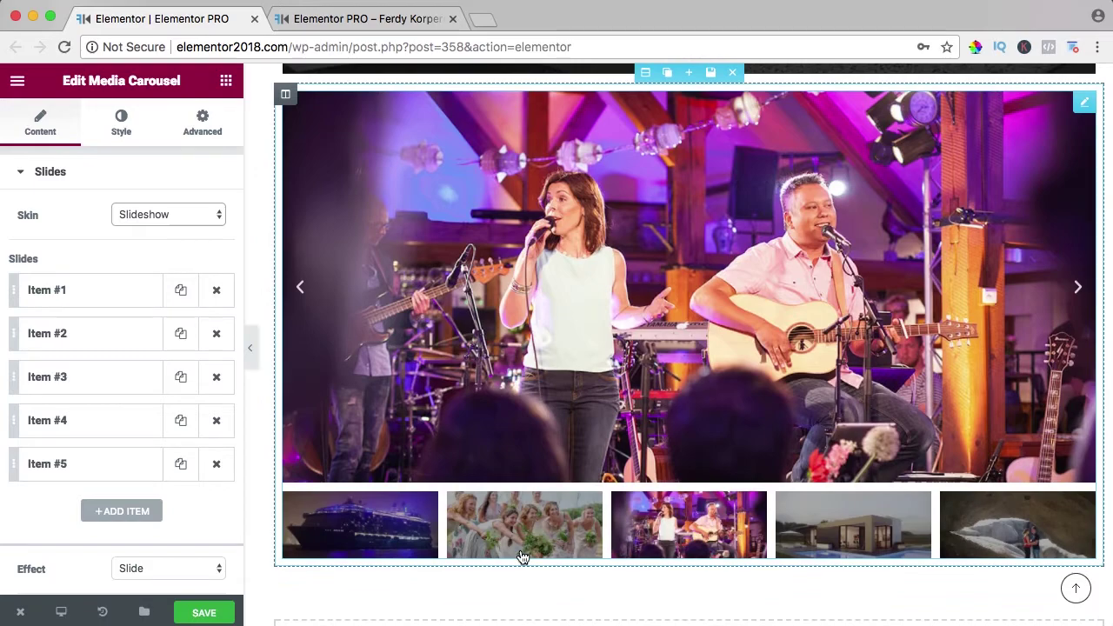
{"action": "left_click", "coordinate": [522, 555]}
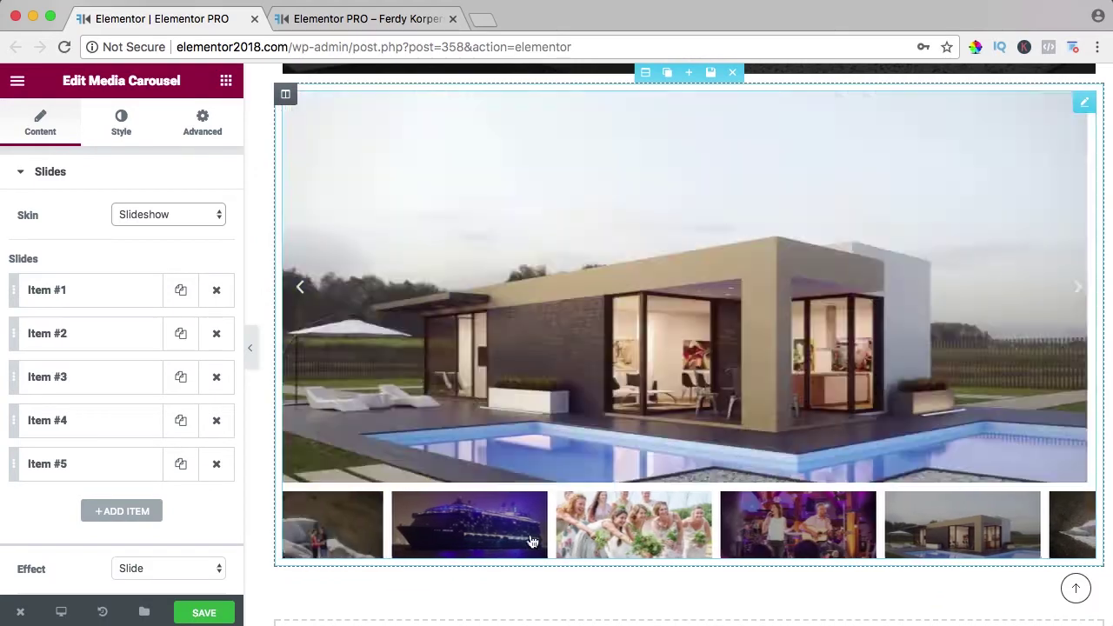
{"action": "left_click", "coordinate": [842, 537]}
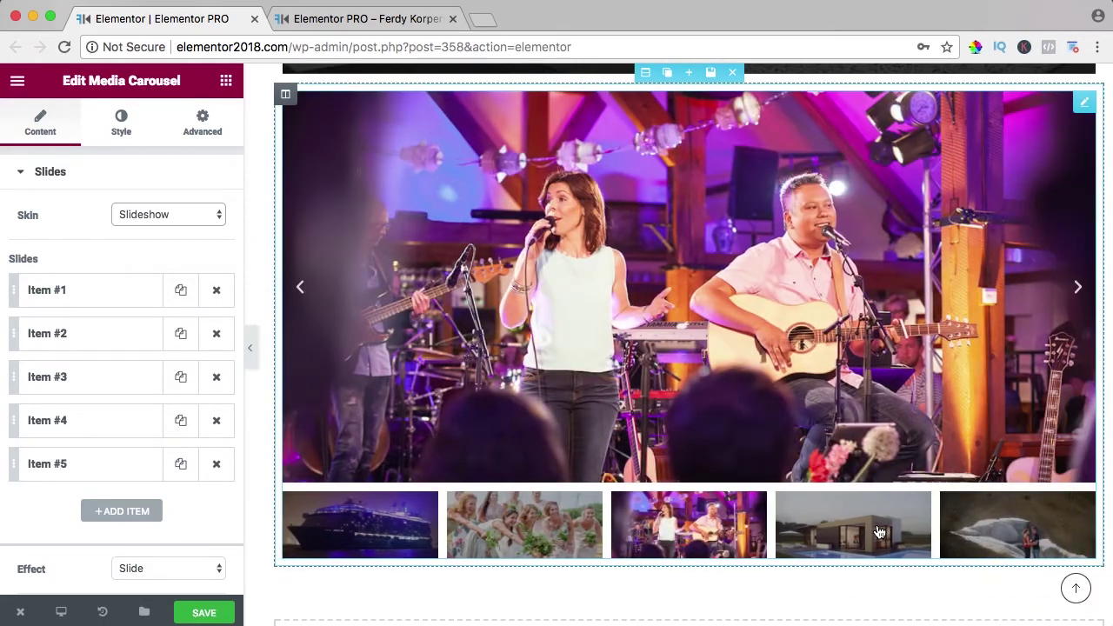
{"action": "left_click", "coordinate": [877, 532]}
{"action": "left_click", "coordinate": [928, 531]}
{"action": "left_click", "coordinate": [971, 532]}
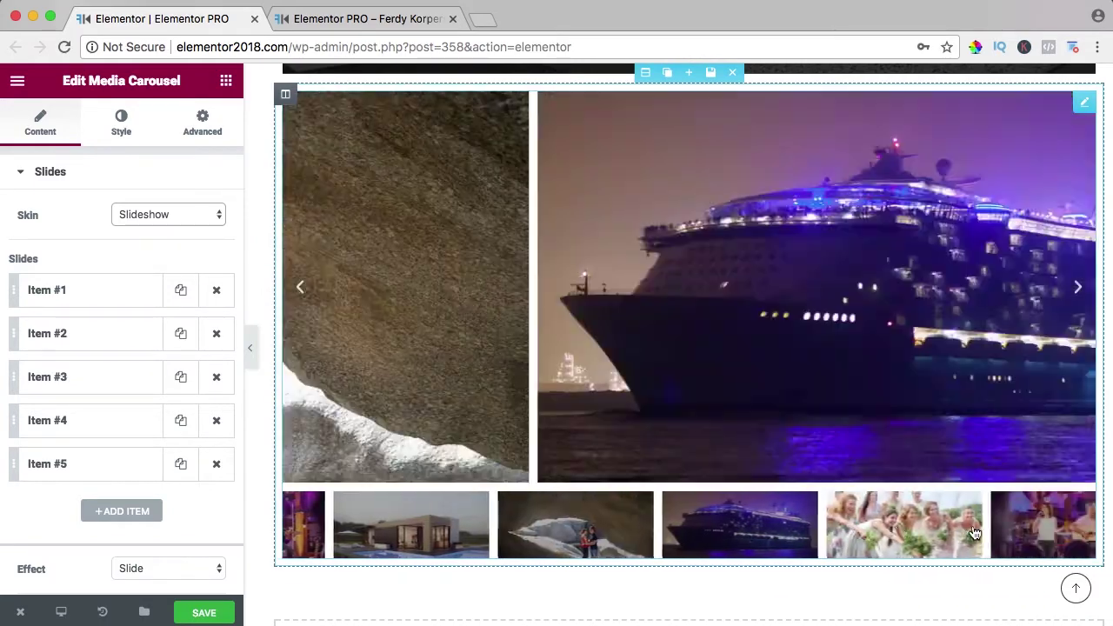
Step: Preview the Coverflow skin, then set the skin back to Carousel
{"action": "left_click", "coordinate": [174, 215]}
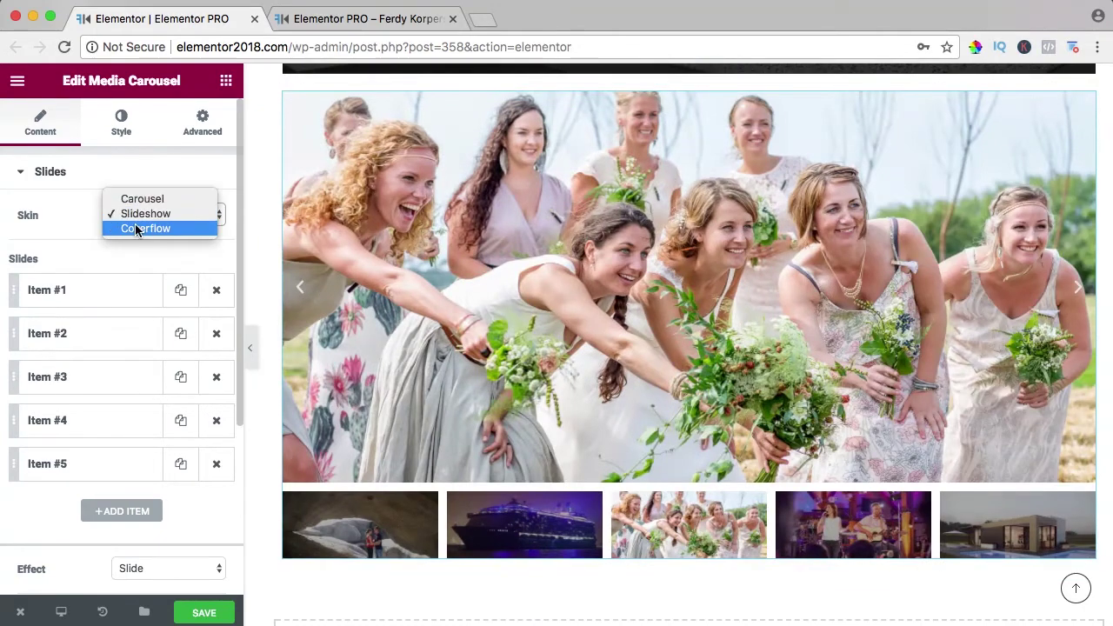
{"action": "left_click", "coordinate": [135, 224]}
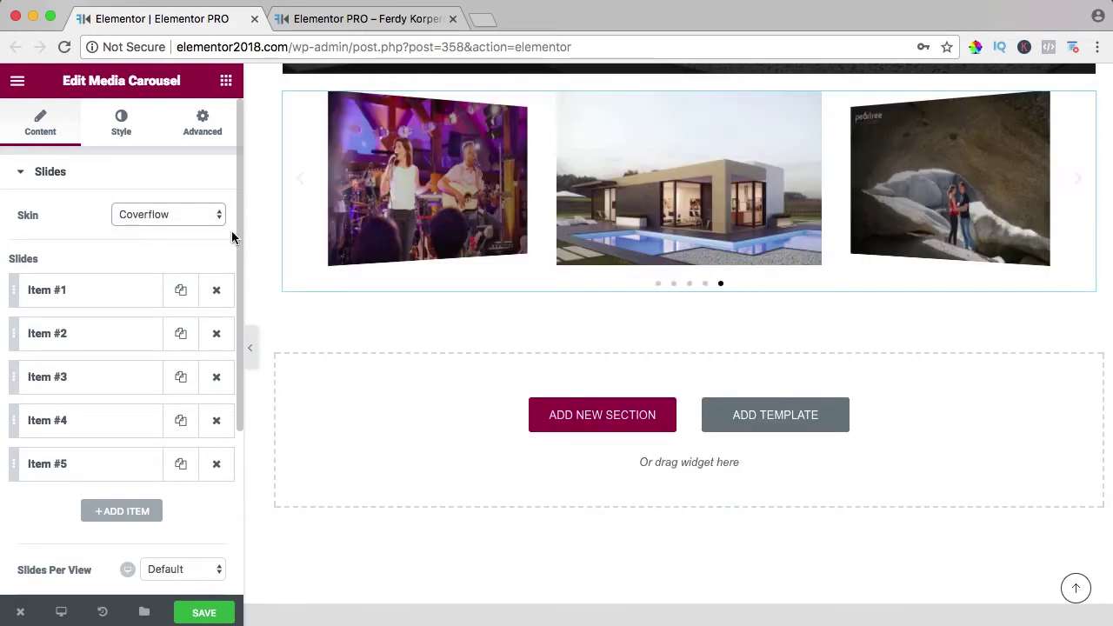
{"action": "scroll", "coordinate": [696, 261], "scroll_direction": "up", "scroll_amount": 1}
{"action": "left_click", "coordinate": [705, 315]}
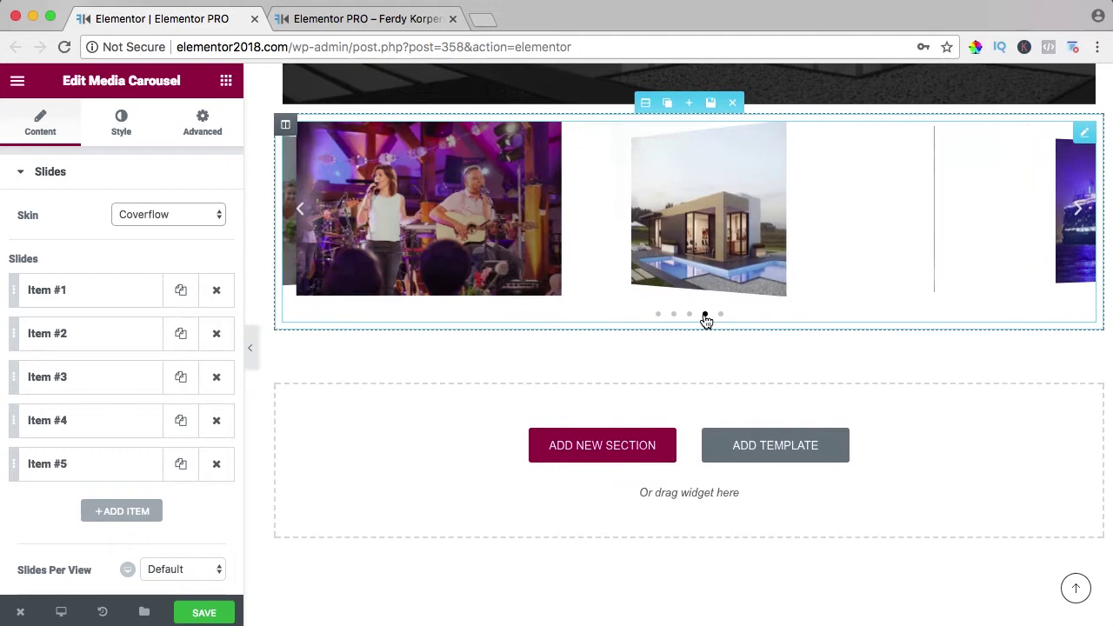
{"action": "left_click", "coordinate": [688, 314]}
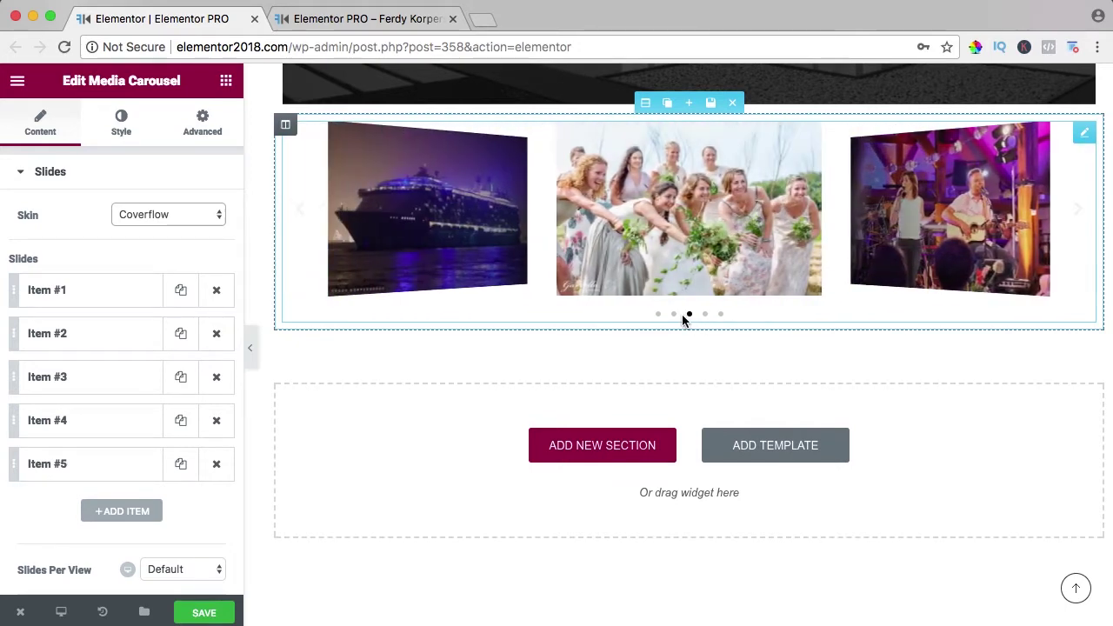
{"action": "left_click", "coordinate": [153, 220]}
{"action": "left_click", "coordinate": [146, 184]}
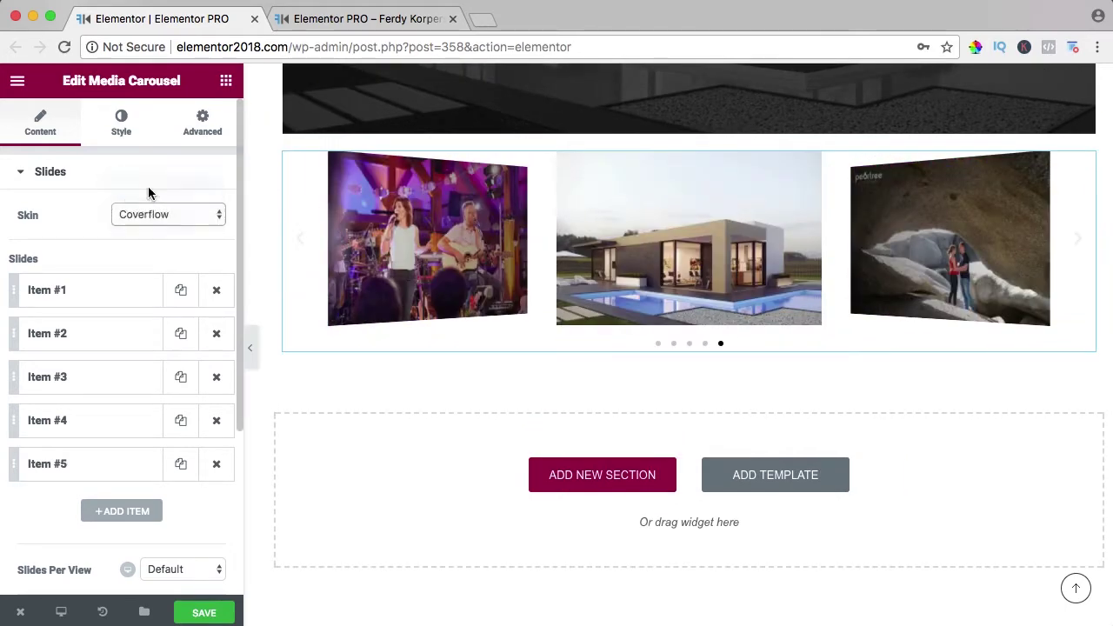
Step: Toggle the first slide's Type to Video and back to Image, then show its Link to options
{"action": "left_click", "coordinate": [86, 289]}
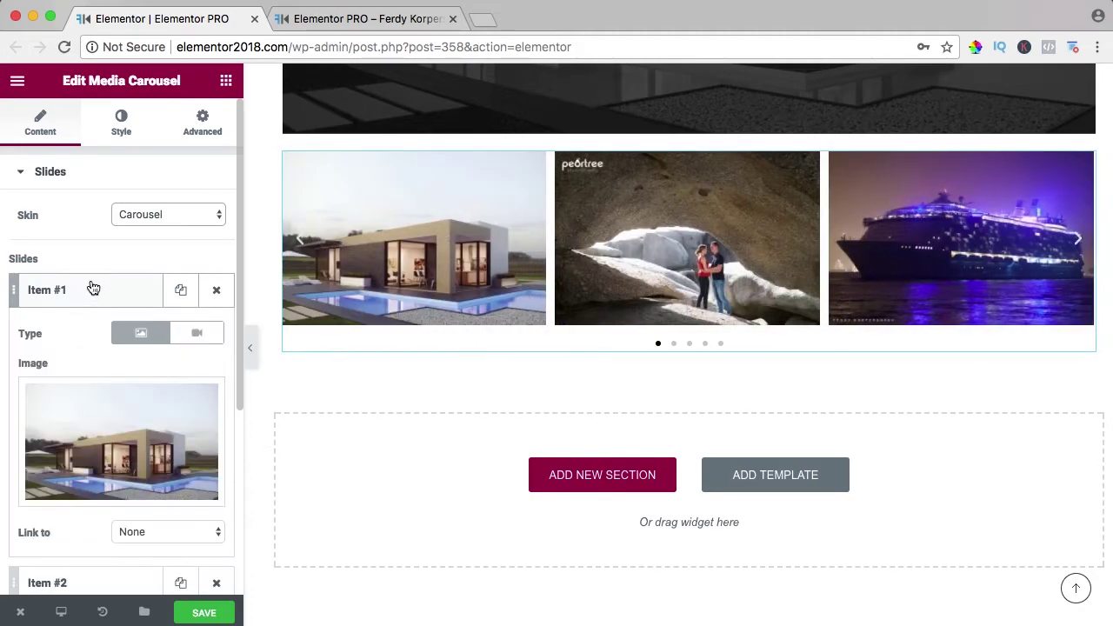
{"action": "scroll", "coordinate": [69, 293], "scroll_direction": "down", "scroll_amount": 2}
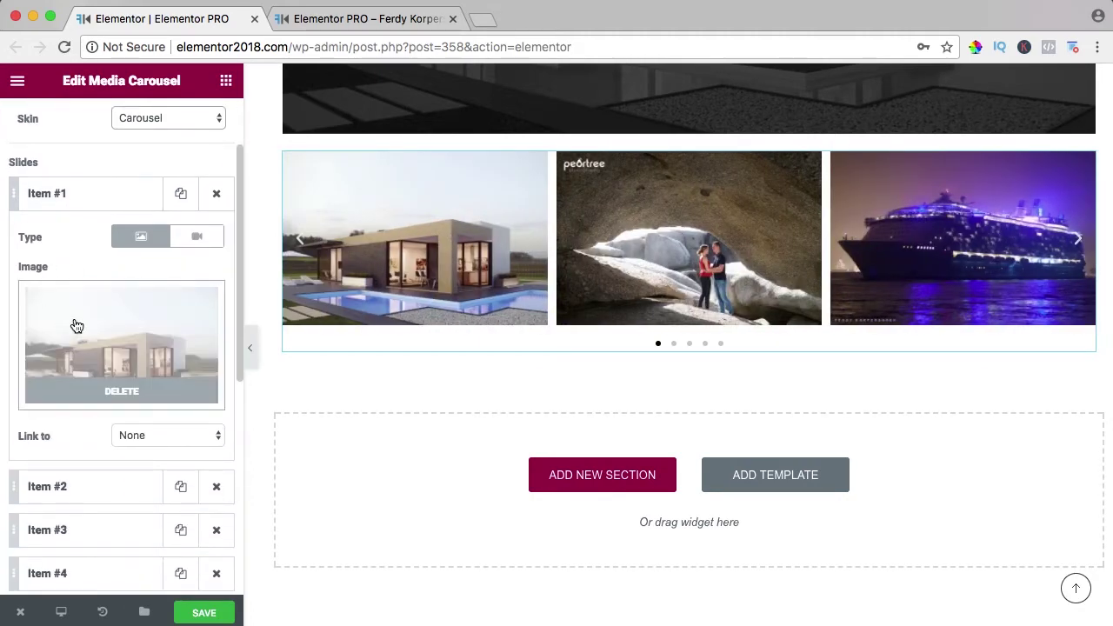
{"action": "left_click", "coordinate": [188, 239]}
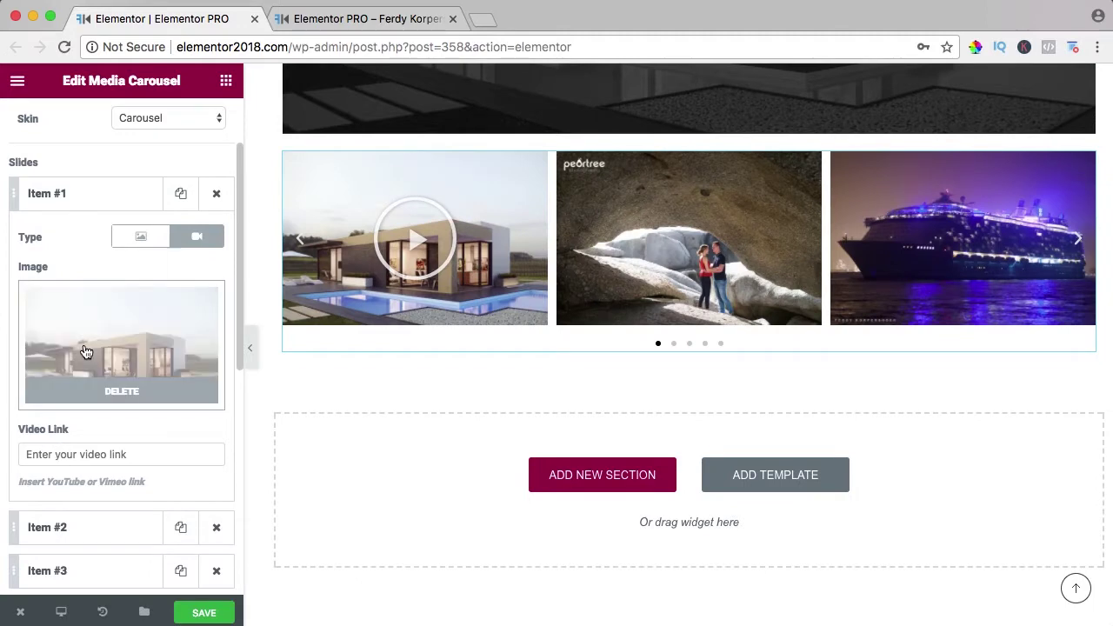
{"action": "left_click", "coordinate": [141, 237]}
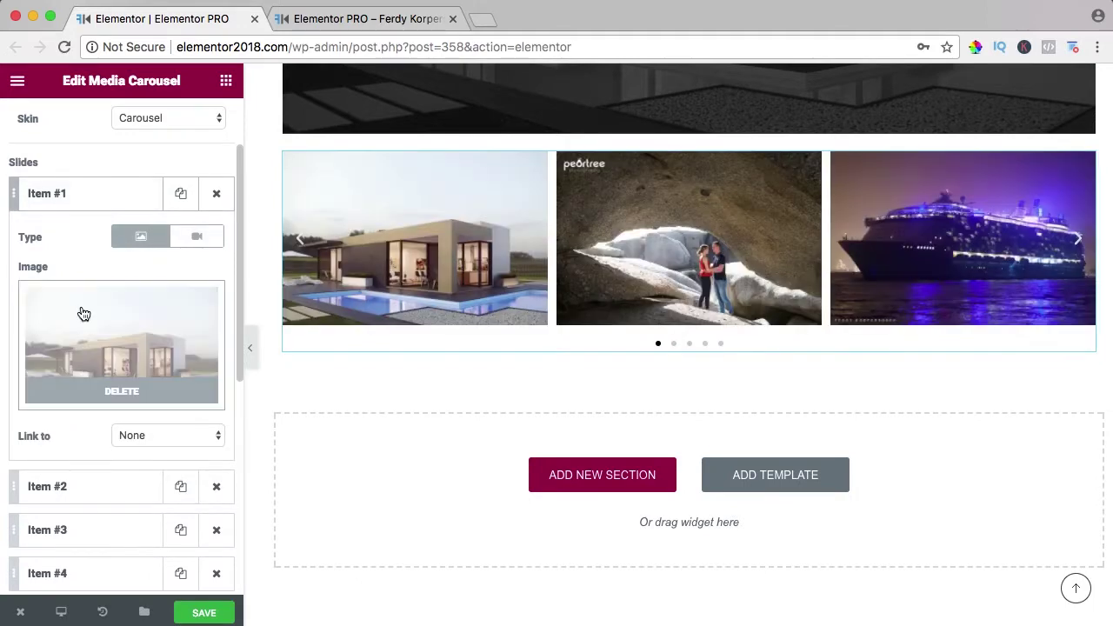
{"action": "left_click", "coordinate": [126, 435]}
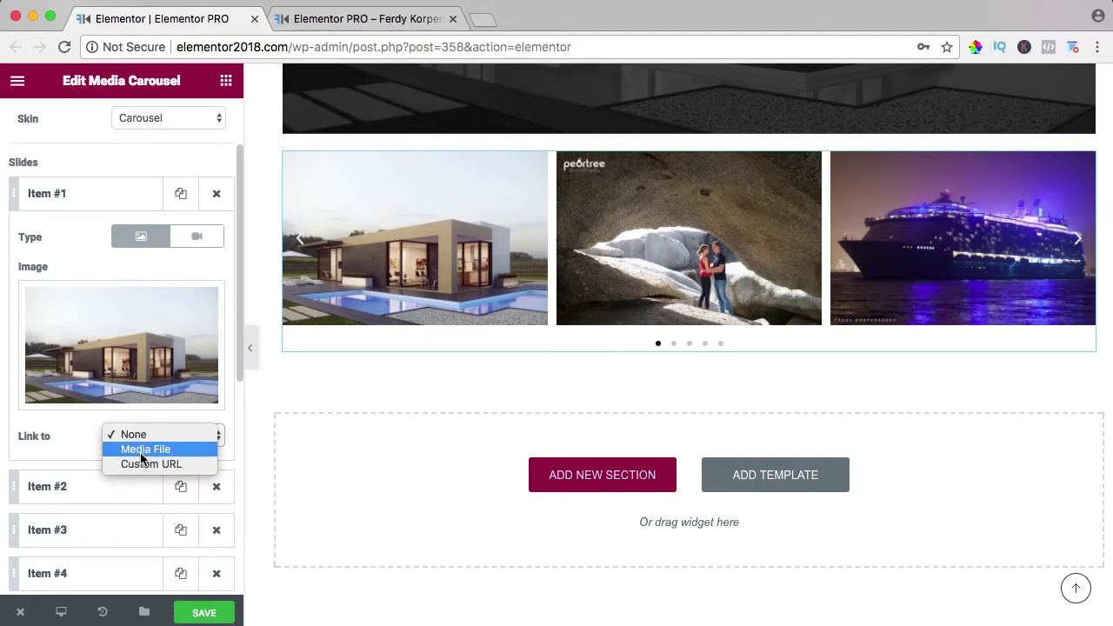
Step: Link the first slide to Media File and confirm the house photo opens in a lightbox live
{"action": "left_click", "coordinate": [137, 449]}
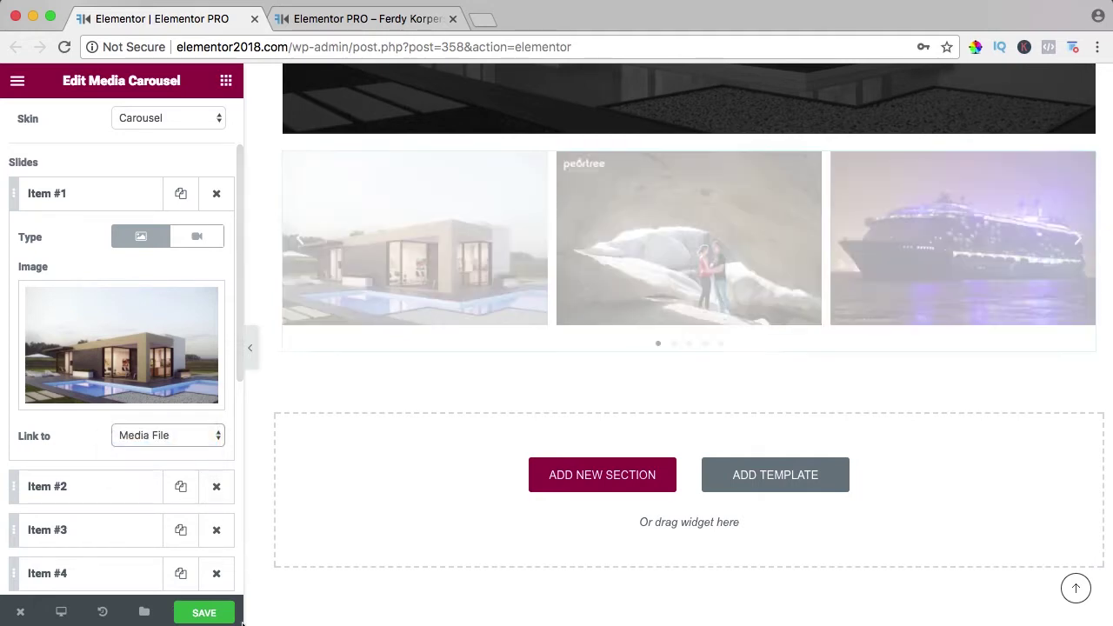
{"action": "left_click", "coordinate": [383, 24]}
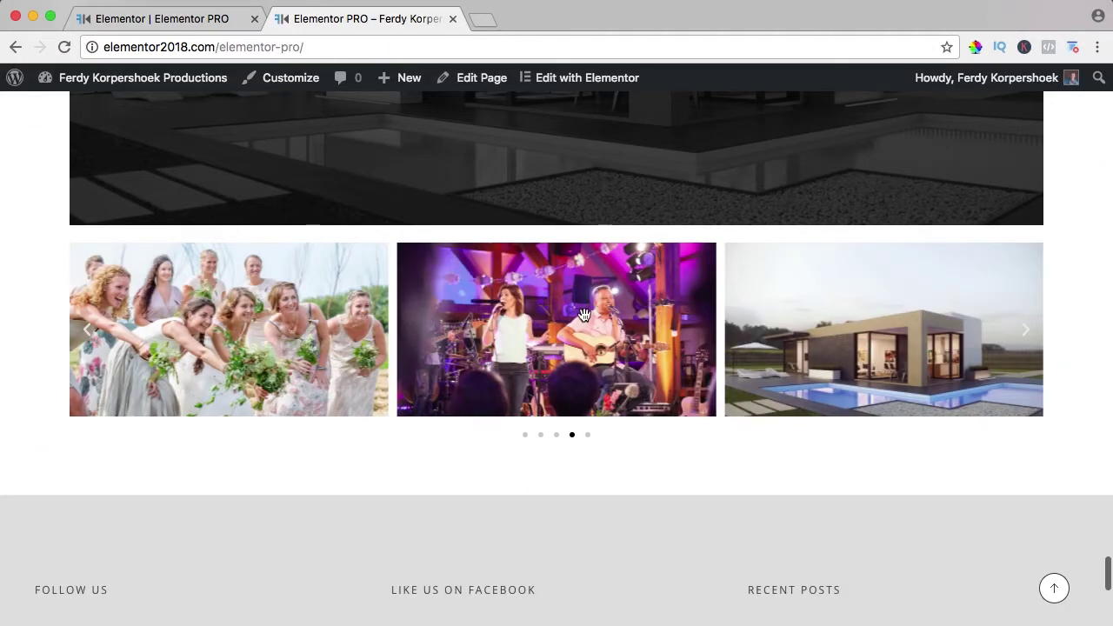
{"action": "left_click", "coordinate": [830, 319]}
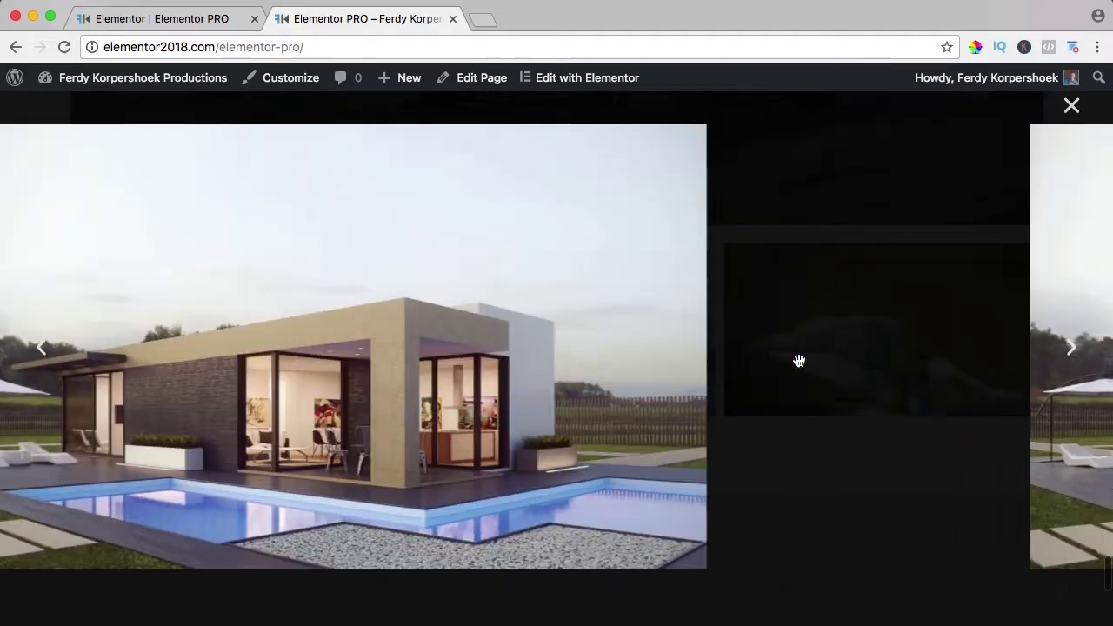
{"action": "key", "text": "Escape"}
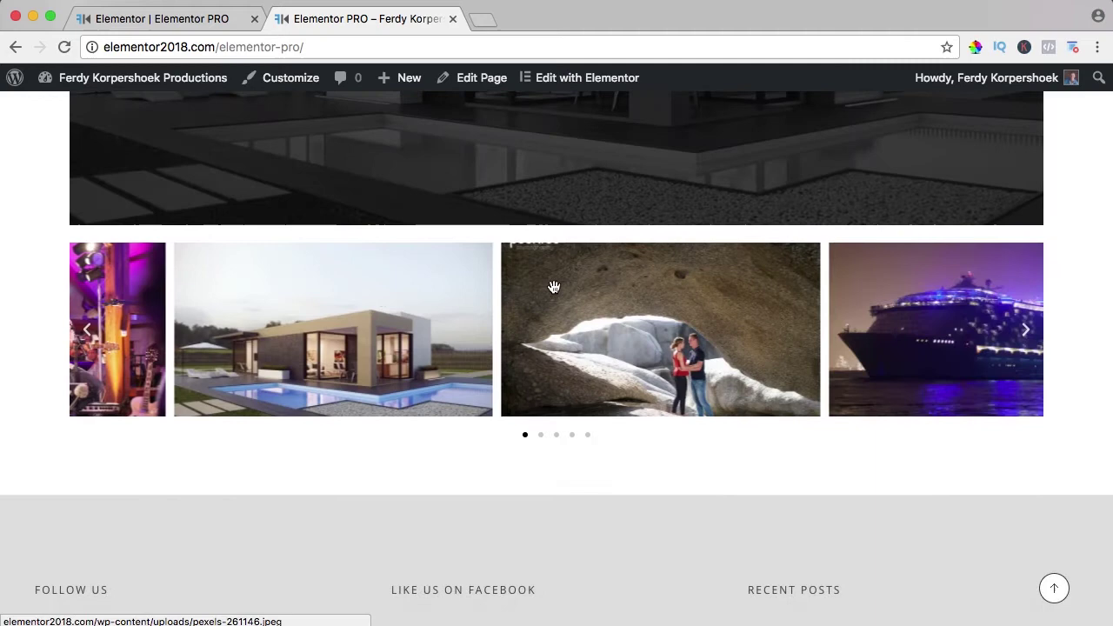
Step: Try the Fade transition effect on the carousel and preview the next slides
{"action": "left_click", "coordinate": [159, 18]}
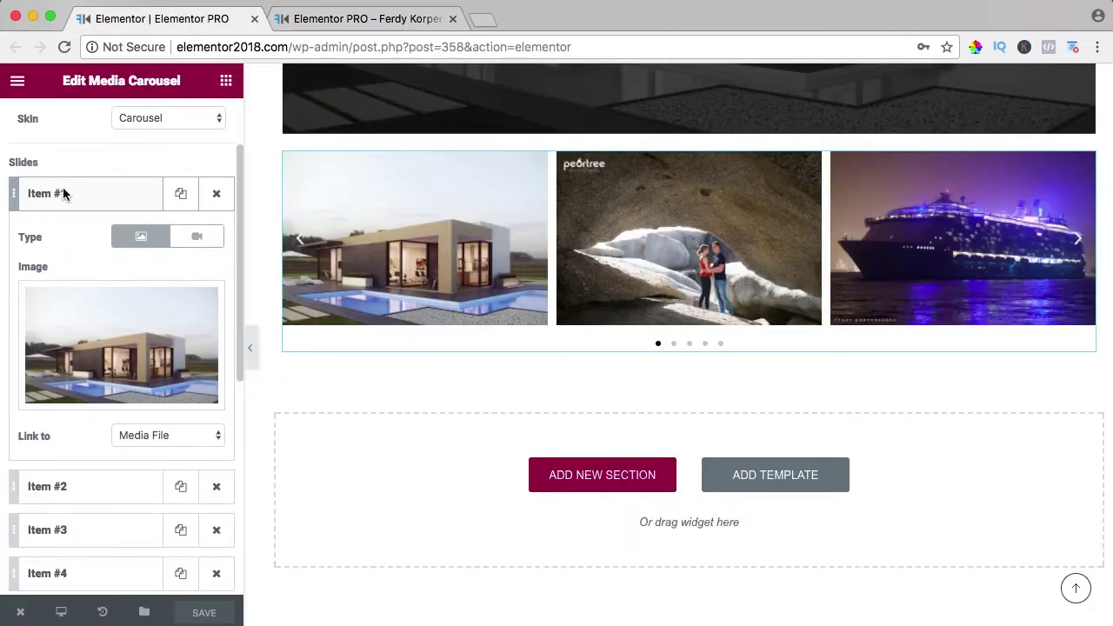
{"action": "left_click", "coordinate": [60, 195]}
{"action": "scroll", "coordinate": [122, 256], "scroll_direction": "down", "scroll_amount": 1}
{"action": "scroll", "coordinate": [121, 251], "scroll_direction": "up", "scroll_amount": 2}
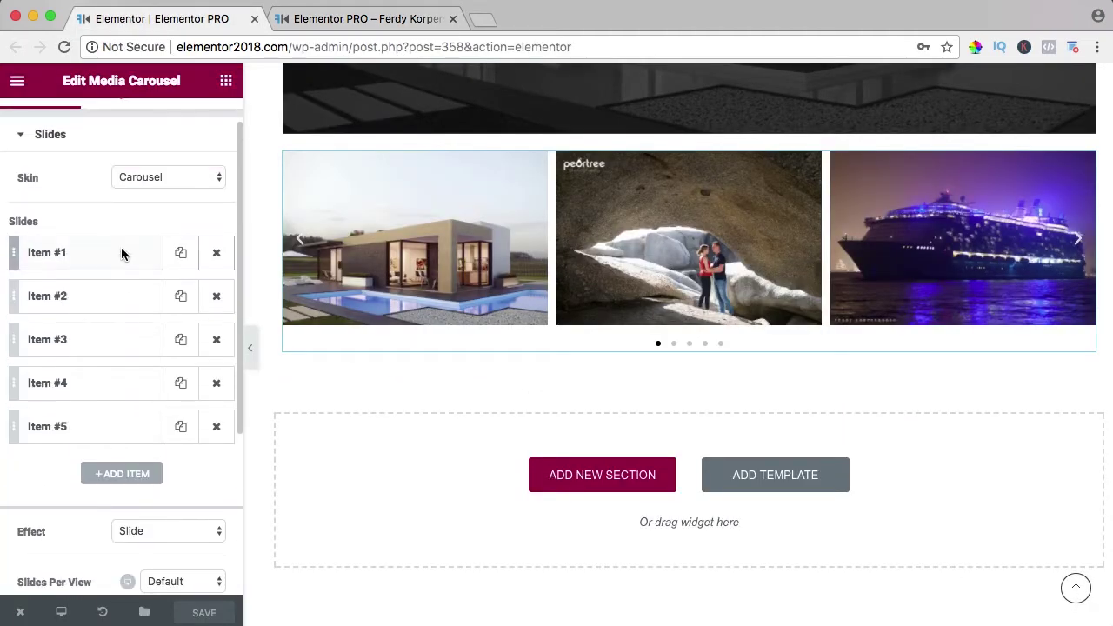
{"action": "scroll", "coordinate": [124, 254], "scroll_direction": "down", "scroll_amount": 3}
{"action": "scroll", "coordinate": [122, 251], "scroll_direction": "down", "scroll_amount": 4}
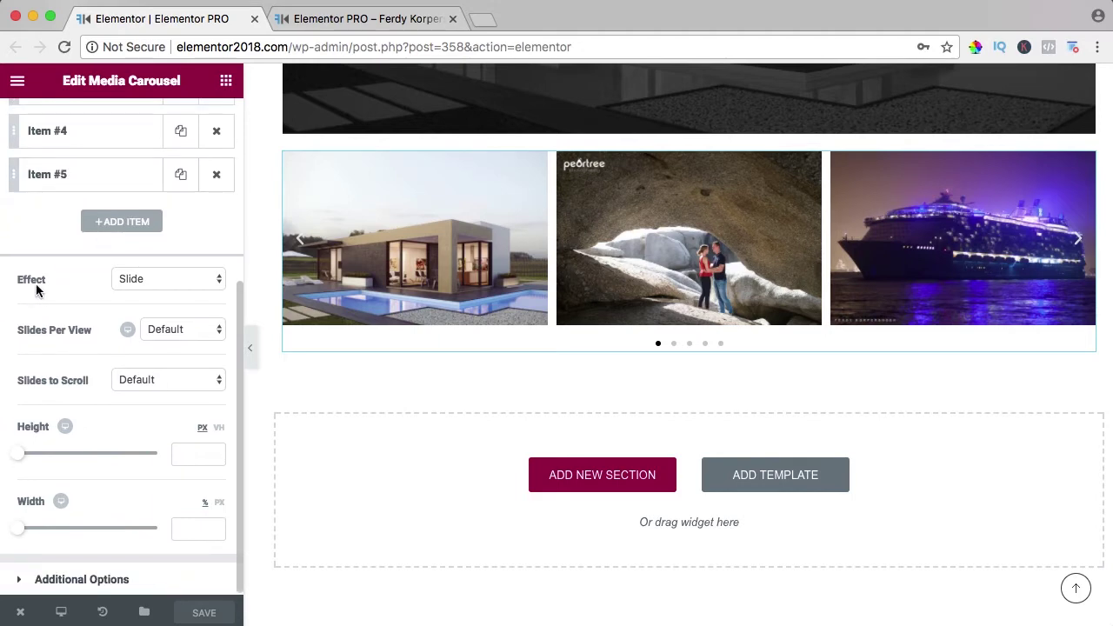
{"action": "left_click", "coordinate": [143, 281]}
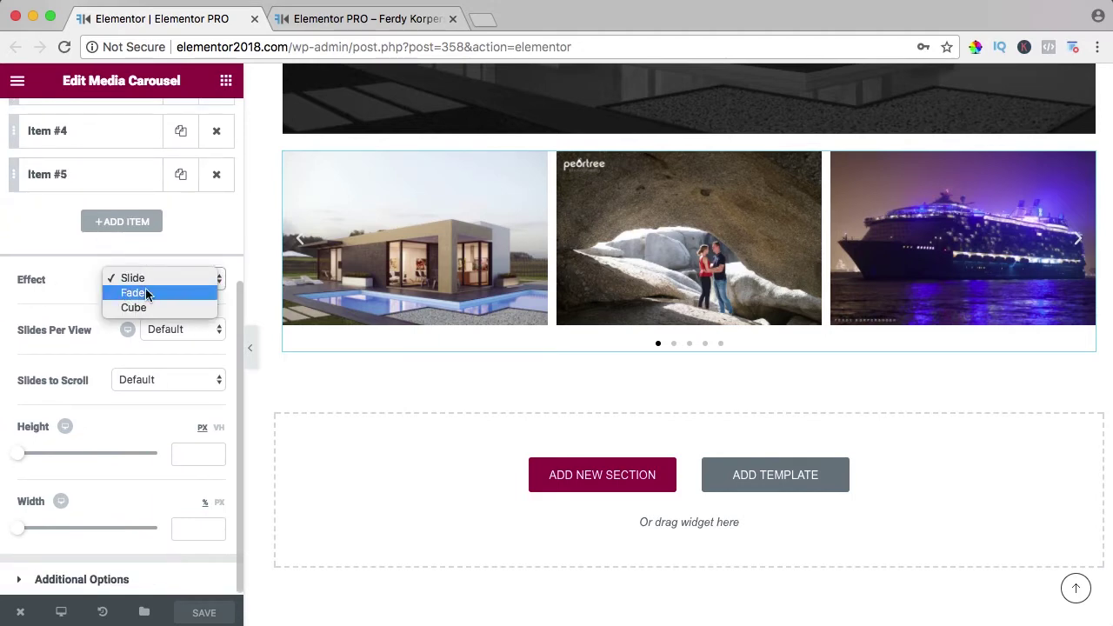
{"action": "left_click", "coordinate": [146, 292]}
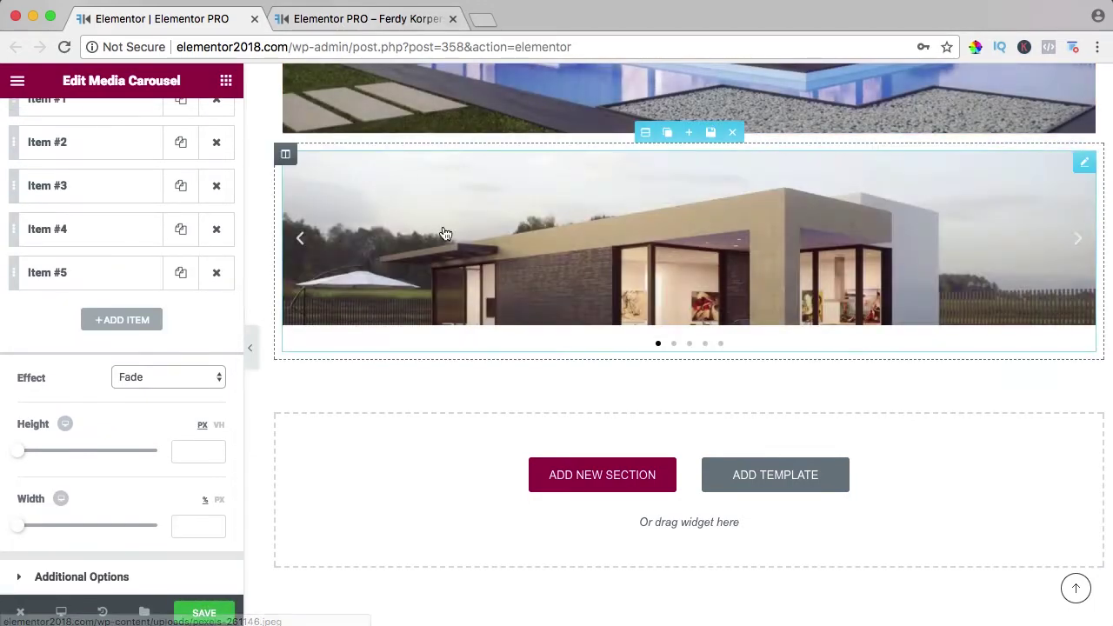
{"action": "left_click", "coordinate": [1085, 244]}
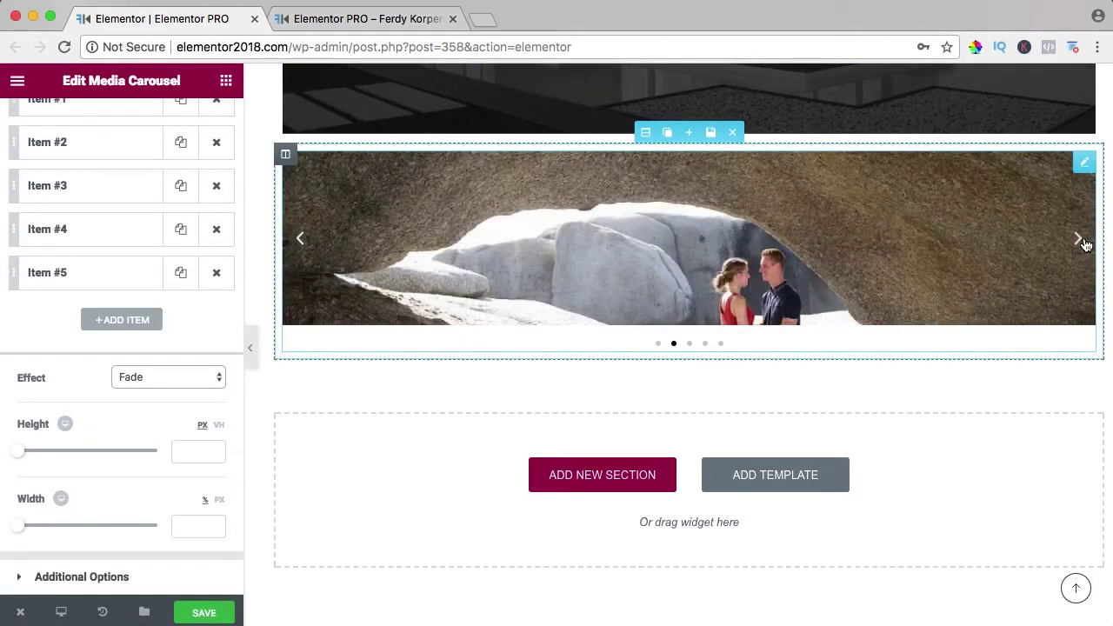
{"action": "left_click", "coordinate": [1086, 244]}
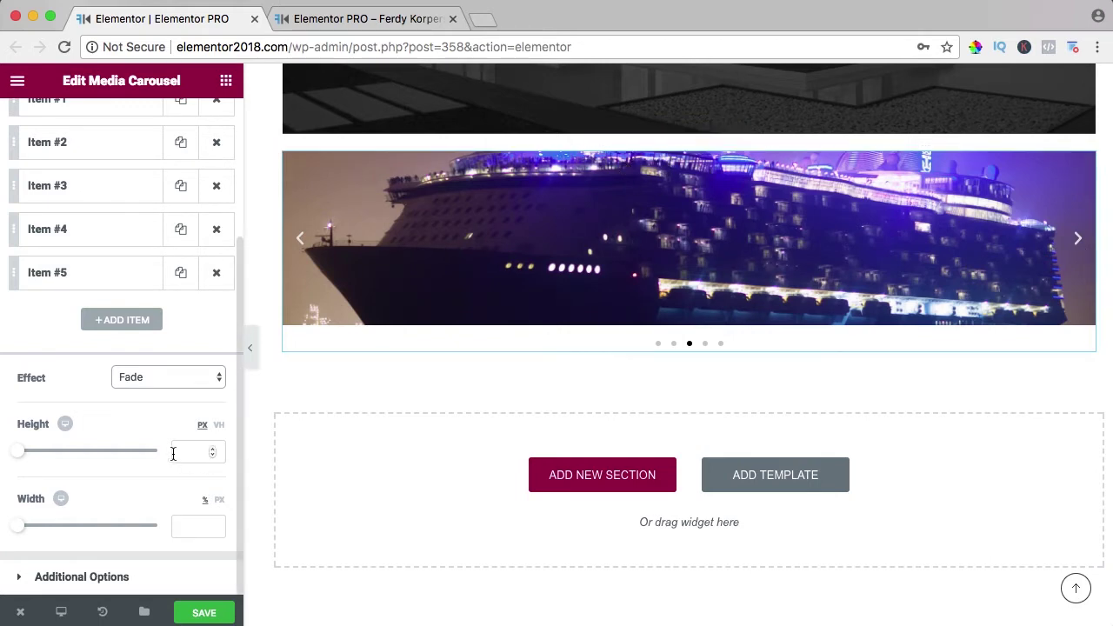
Step: Set the carousel height to 70 VH
{"action": "left_click_drag", "start_coordinate": [20, 454], "coordinate": [72, 460]}
{"action": "left_click", "coordinate": [220, 426]}
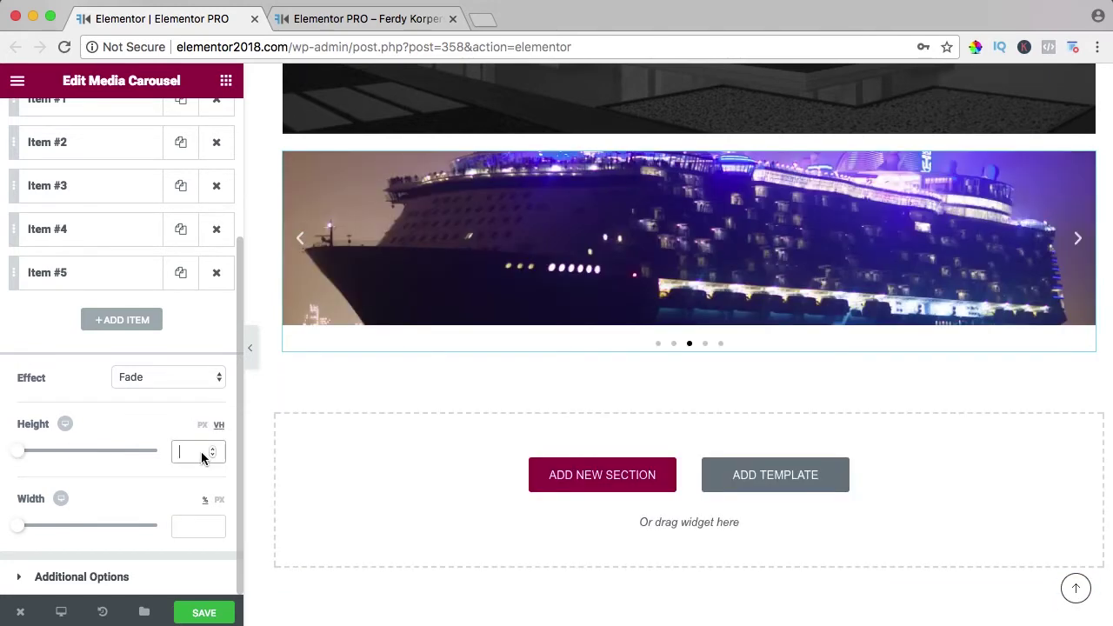
{"action": "left_click", "coordinate": [191, 451]}
{"action": "type", "text": "70"}
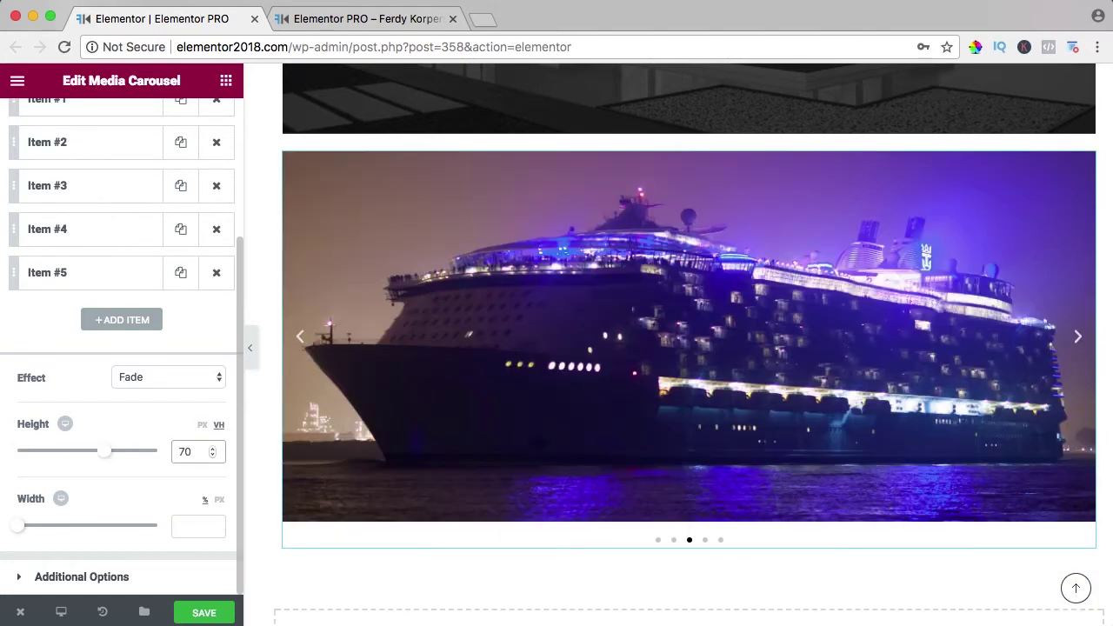
{"action": "left_click", "coordinate": [302, 341]}
{"action": "left_click", "coordinate": [304, 343]}
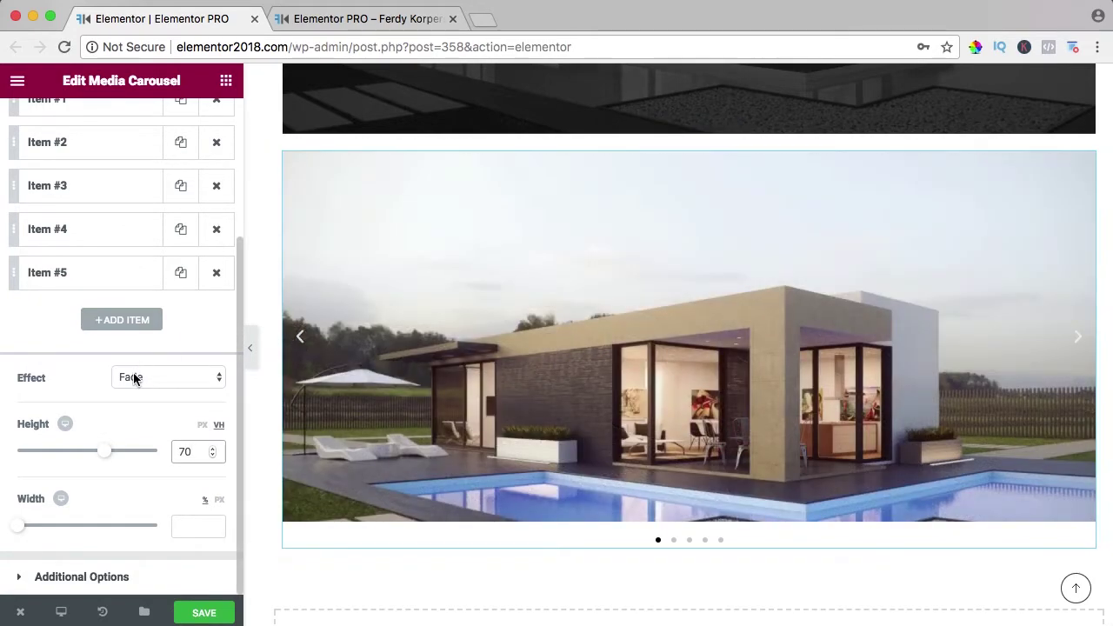
Step: Change the slide transition effect to Cube and preview it
{"action": "left_click", "coordinate": [130, 378]}
{"action": "left_click", "coordinate": [139, 390]}
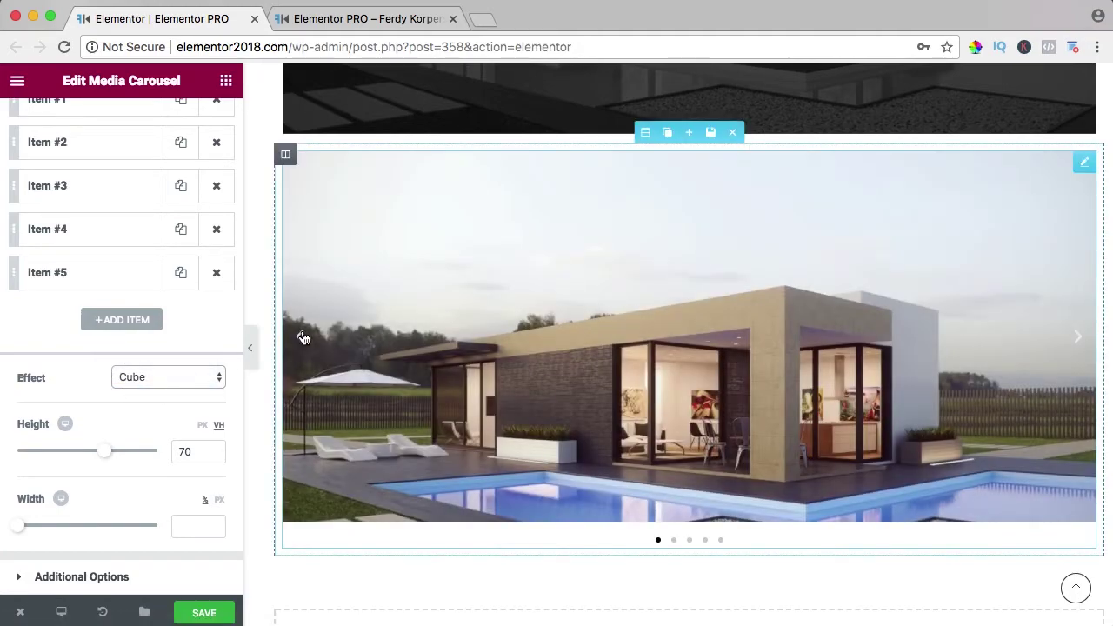
{"action": "left_click", "coordinate": [302, 337]}
{"action": "left_click", "coordinate": [304, 337]}
{"action": "left_click", "coordinate": [303, 337]}
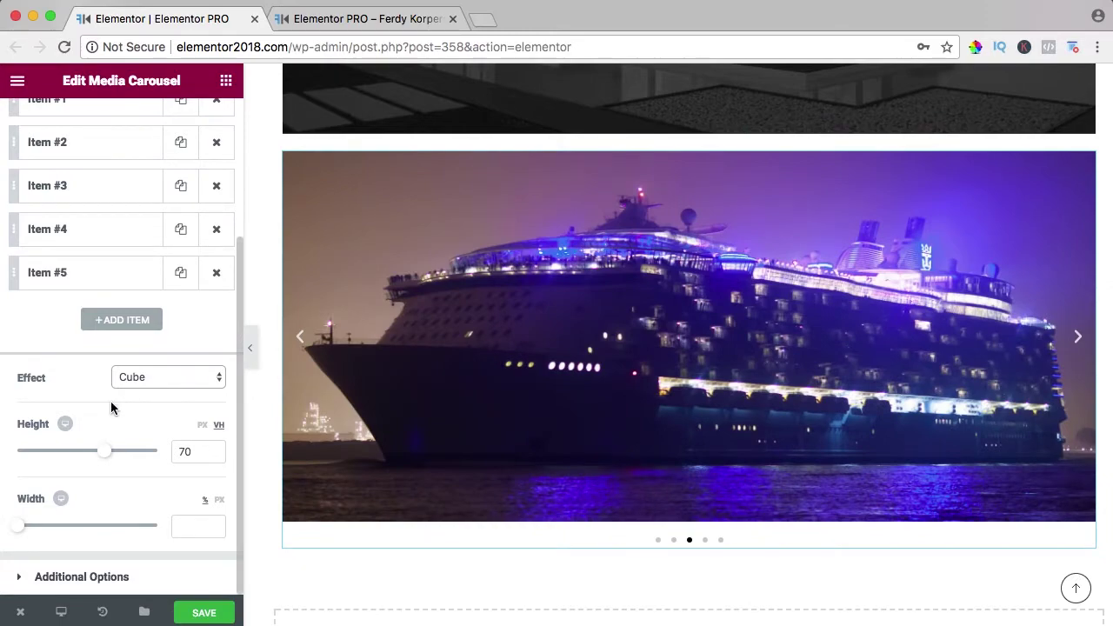
Step: Narrow the carousel slides to 65% width and preview the slides
{"action": "left_click_drag", "start_coordinate": [24, 532], "coordinate": [63, 529]}
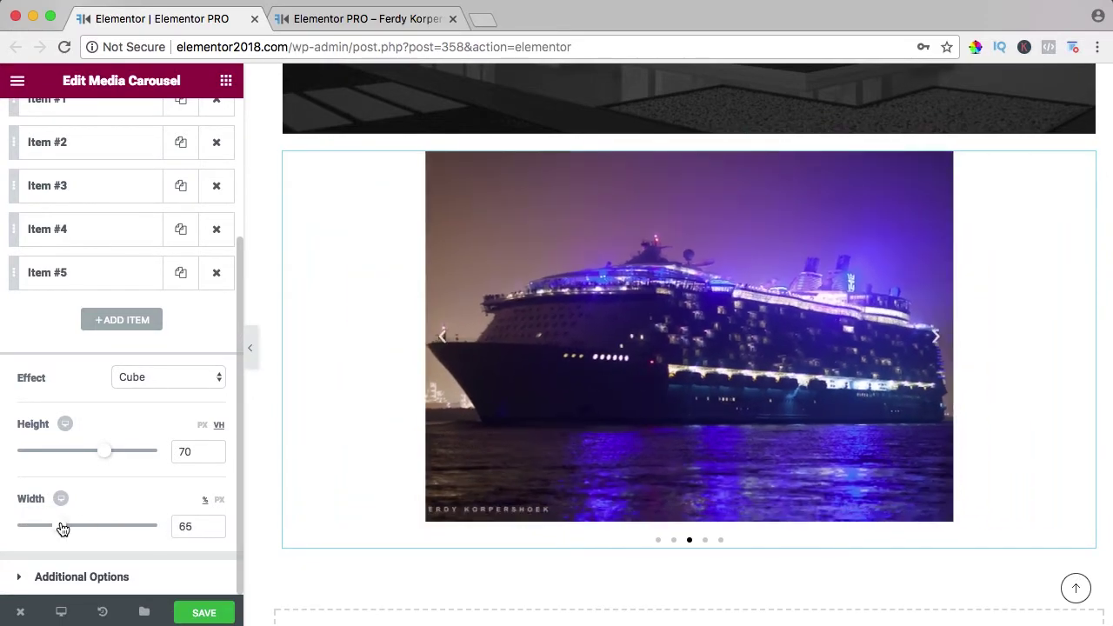
{"action": "left_click", "coordinate": [933, 347]}
{"action": "left_click", "coordinate": [937, 346]}
{"action": "left_click", "coordinate": [937, 347]}
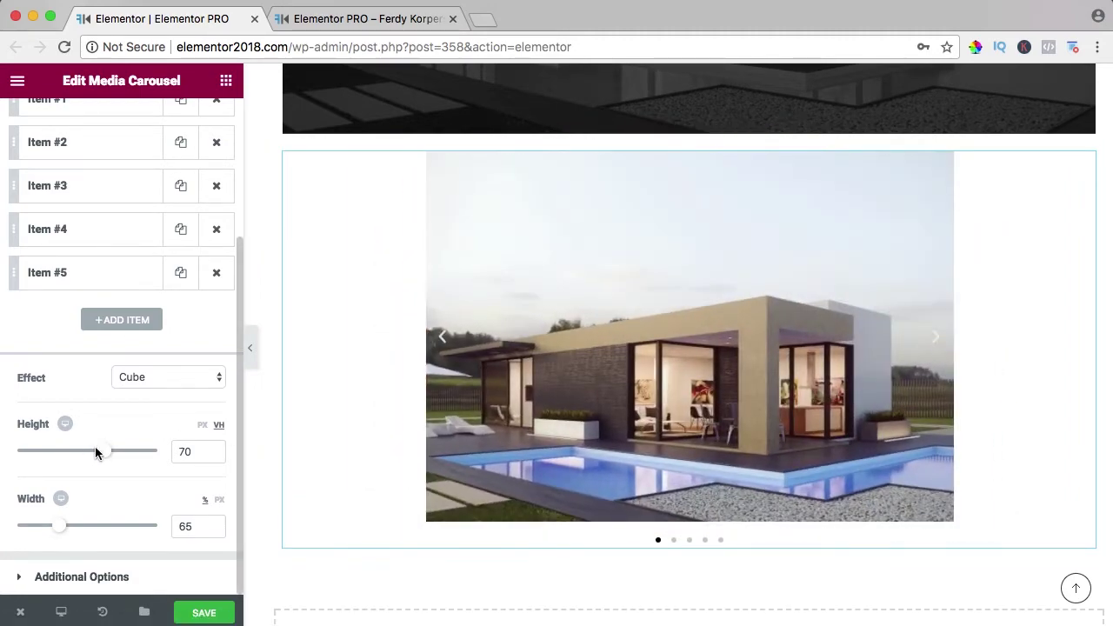
Step: Hide the carousel's navigation arrows, keeping Dots pagination
{"action": "left_click", "coordinate": [61, 578]}
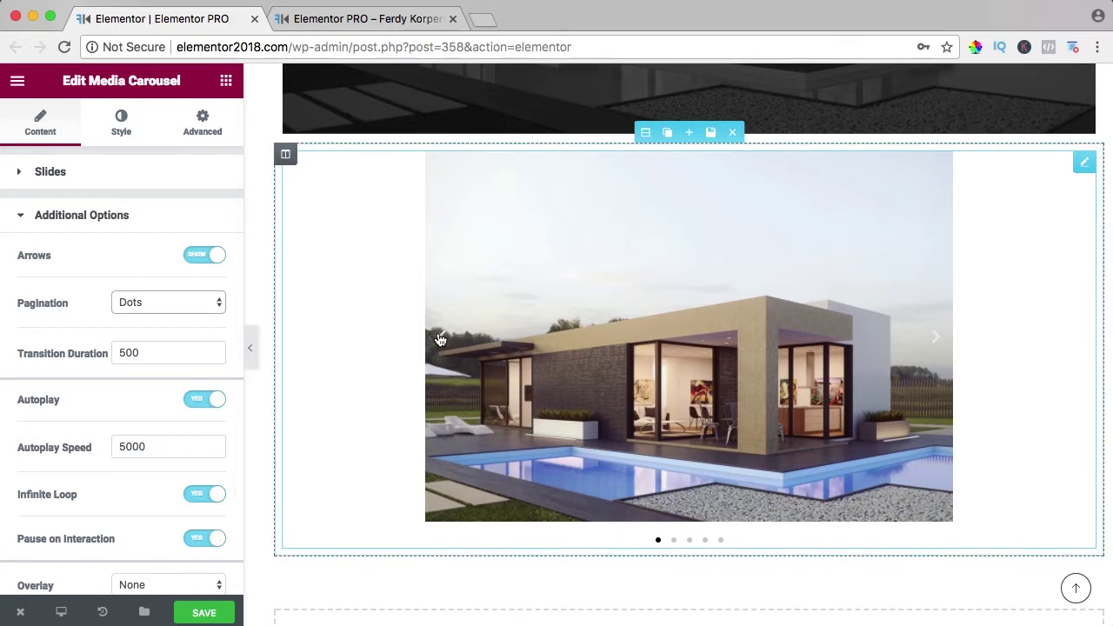
{"action": "left_click", "coordinate": [200, 255]}
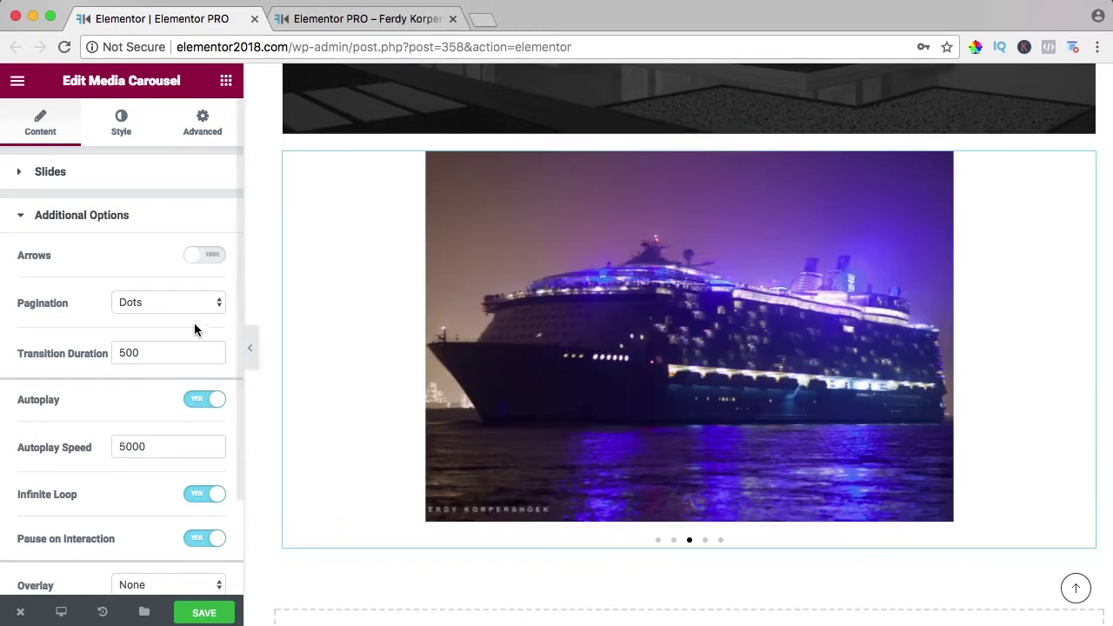
{"action": "left_click", "coordinate": [174, 303]}
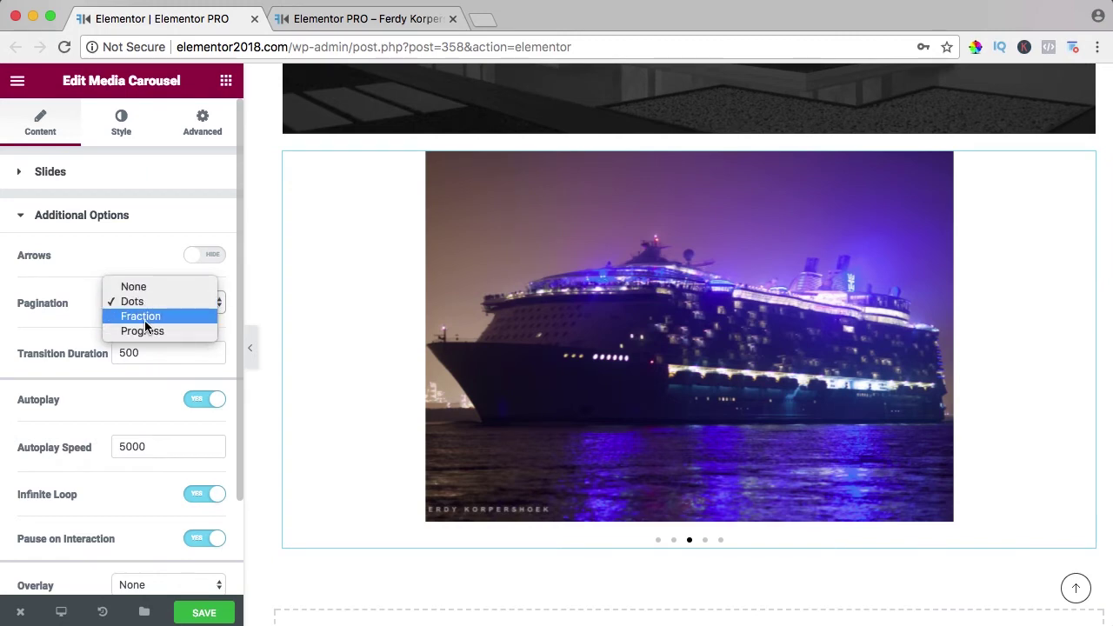
{"action": "left_click", "coordinate": [81, 310]}
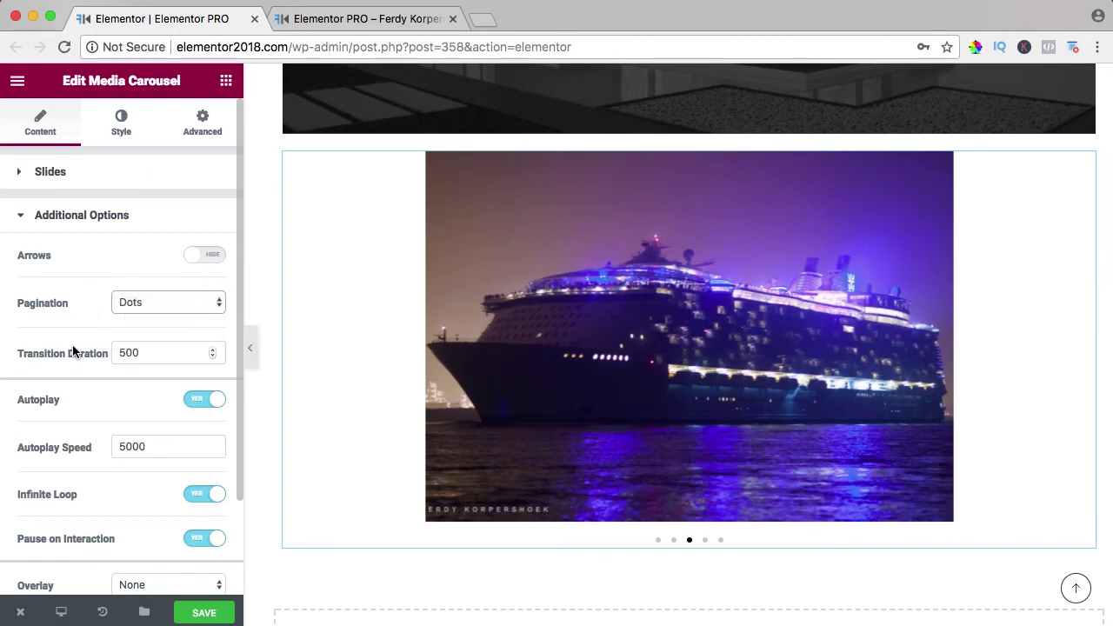
Step: Set transition duration to 800 and autoplay speed to 1000
{"action": "left_click_drag", "start_coordinate": [158, 358], "coordinate": [102, 347]}
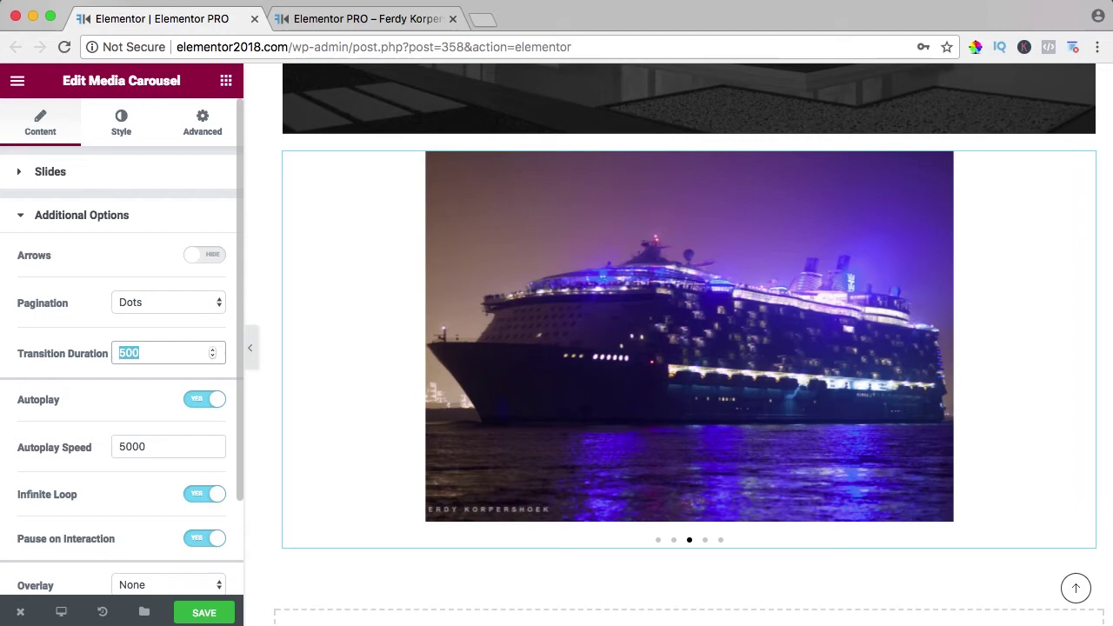
{"action": "type", "text": "1500"}
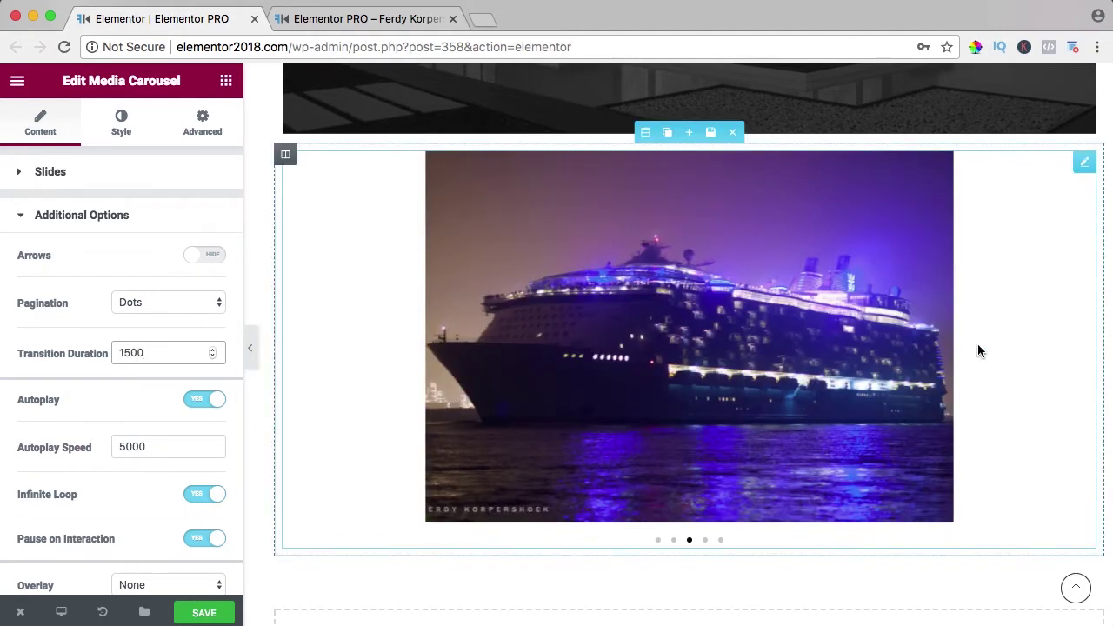
{"action": "left_click", "coordinate": [705, 541]}
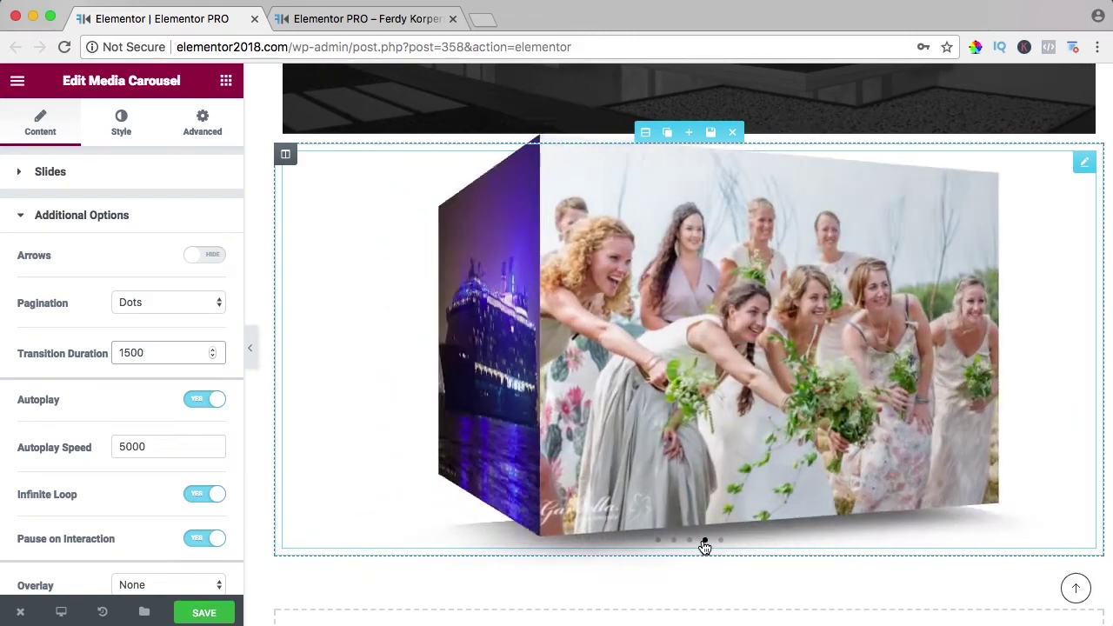
{"action": "left_click", "coordinate": [721, 540]}
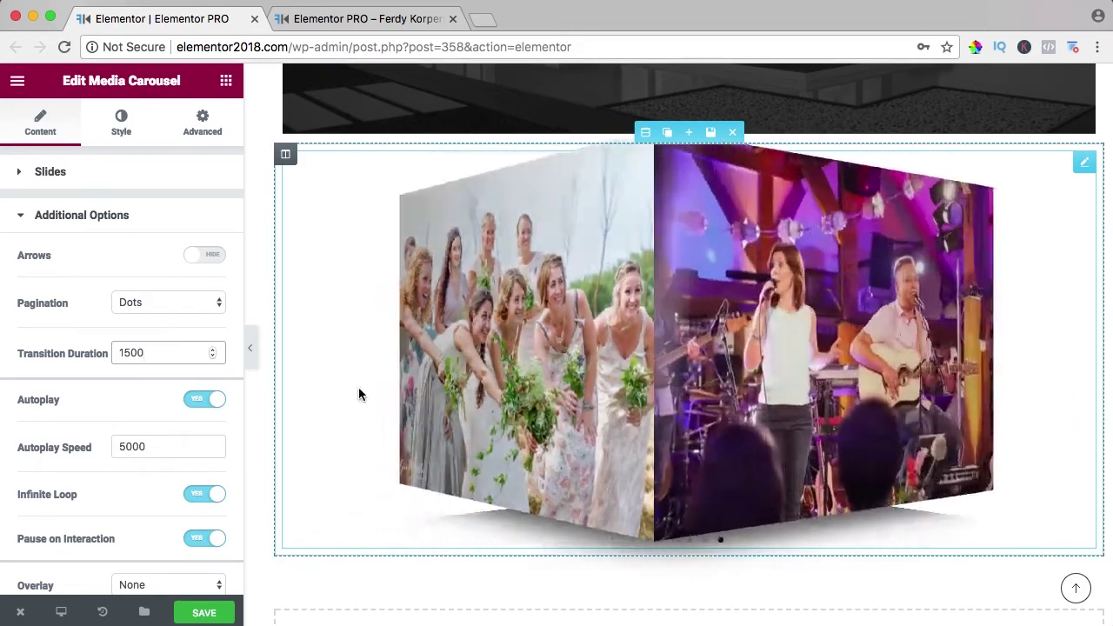
{"action": "left_click_drag", "start_coordinate": [164, 351], "coordinate": [103, 354]}
{"action": "type", "text": "800"}
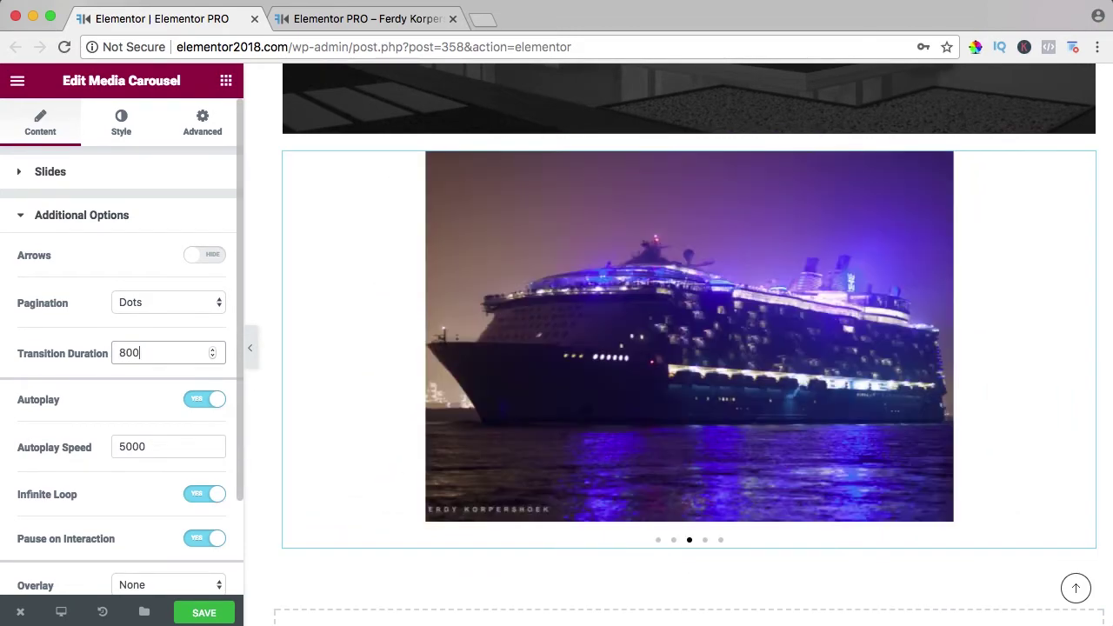
{"action": "key", "text": "Tab"}
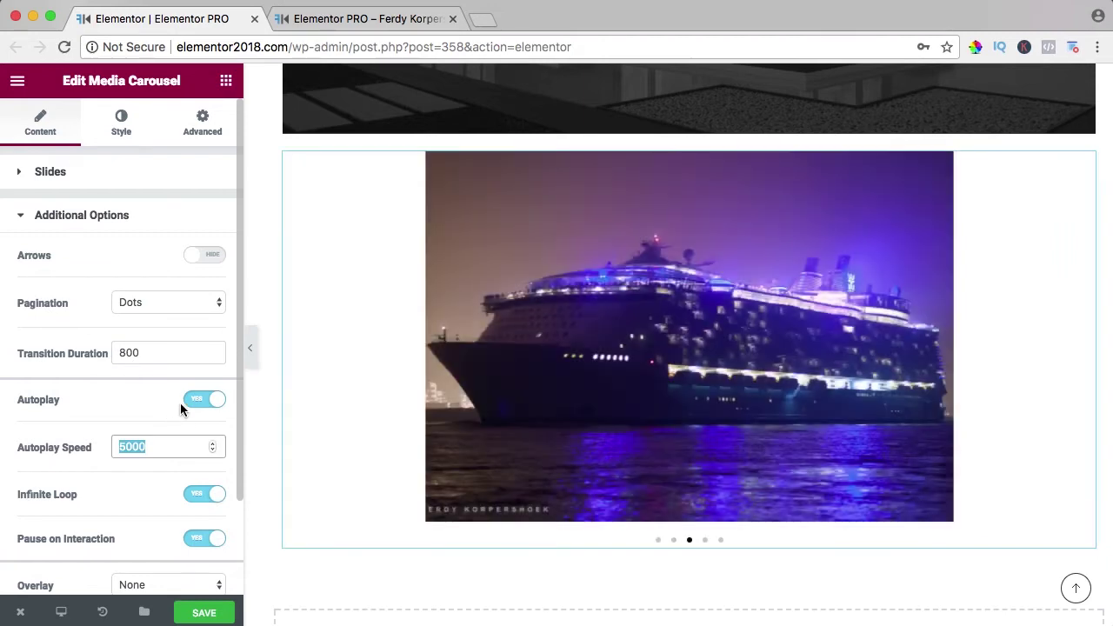
{"action": "type", "text": "1000"}
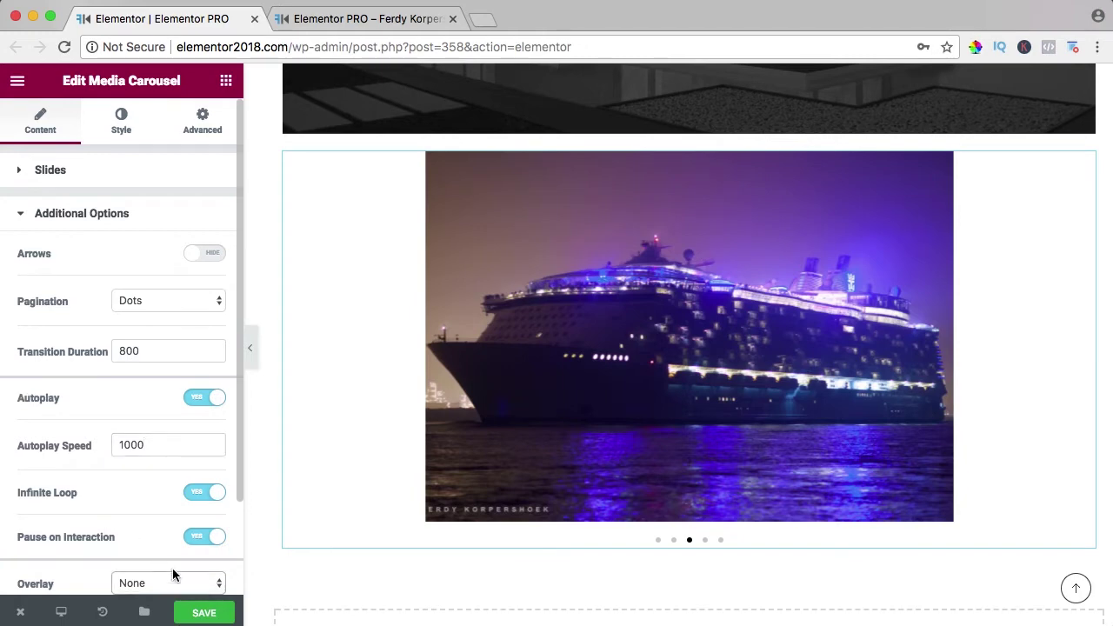
Step: Save, reload the live page to view the faster cube carousel, then go back to the editor
{"action": "left_click", "coordinate": [218, 612]}
{"action": "left_click", "coordinate": [347, 21]}
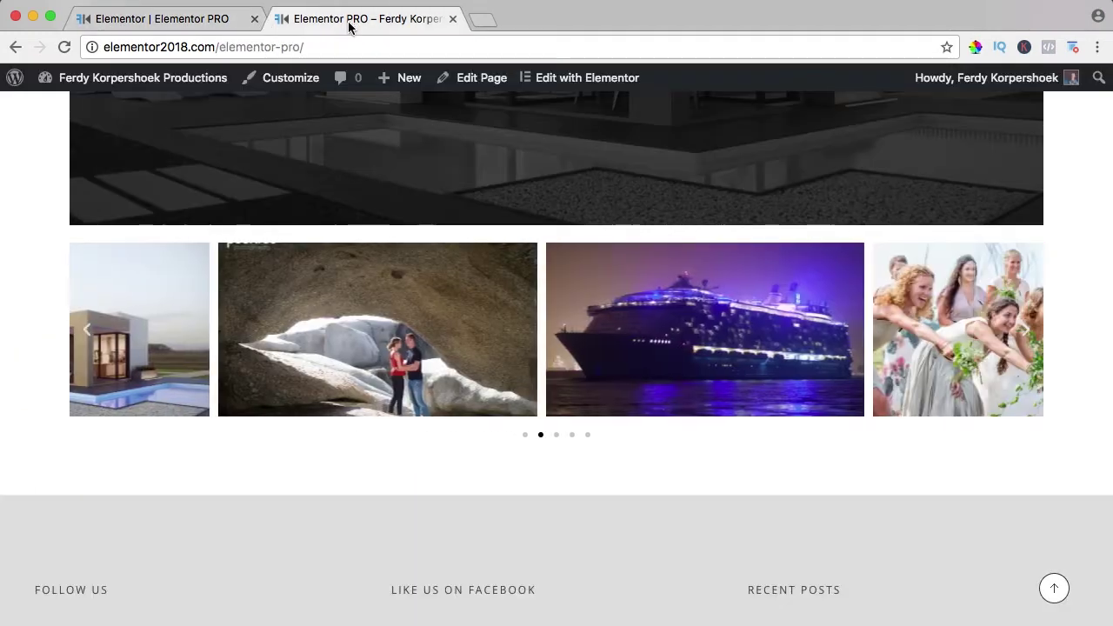
{"action": "key", "text": "super+r"}
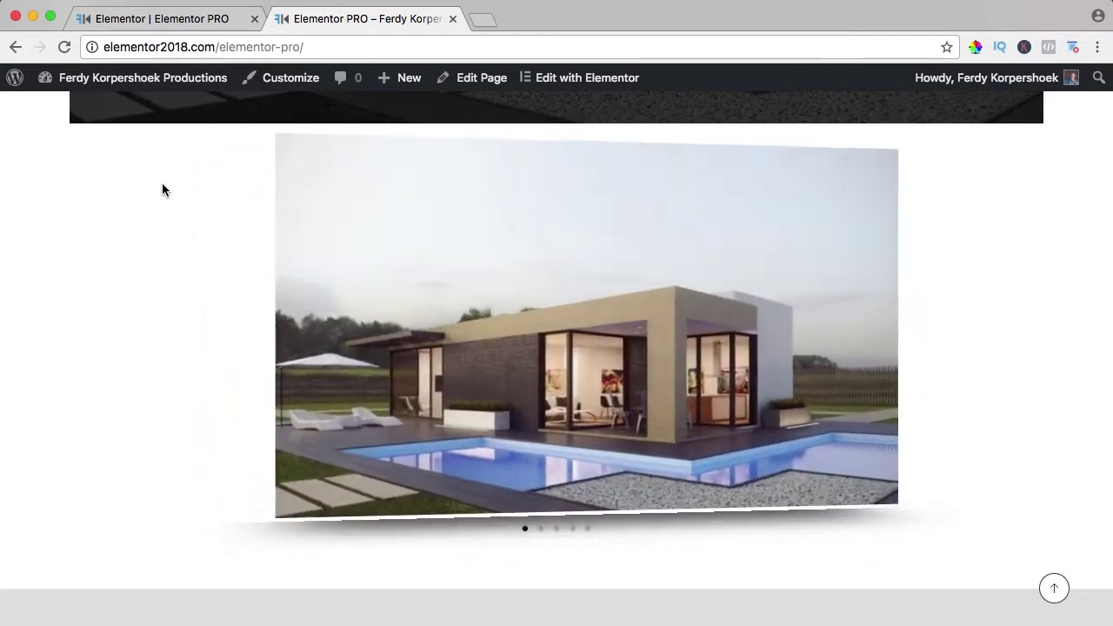
{"action": "left_click", "coordinate": [161, 18]}
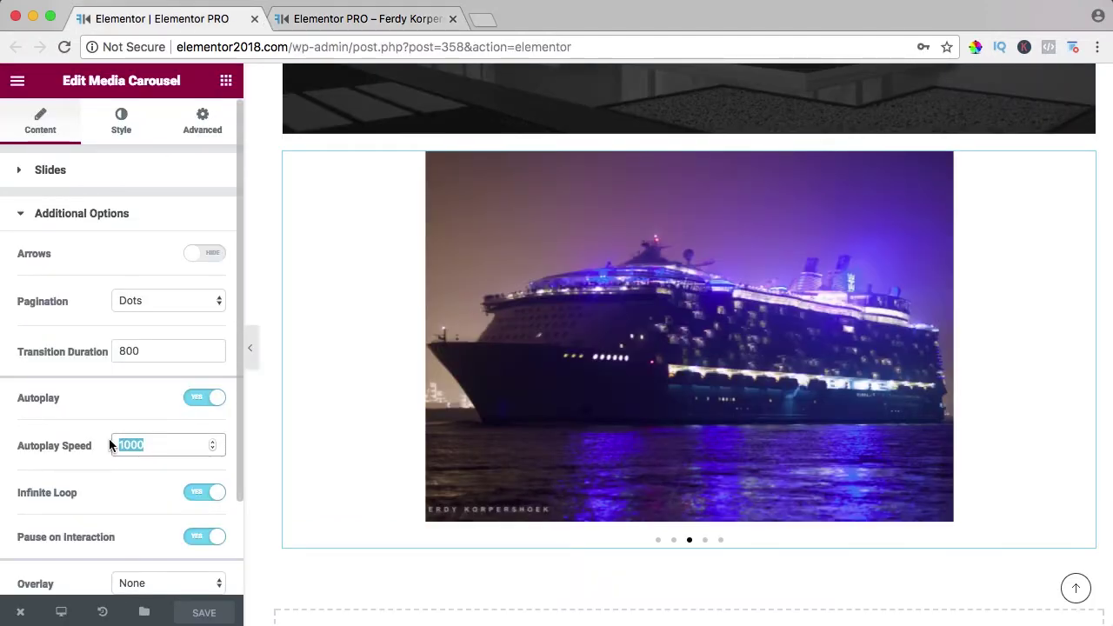
Step: Set the autoplay speed to 4000 and turn off pause on interaction
{"action": "type", "text": "4000"}
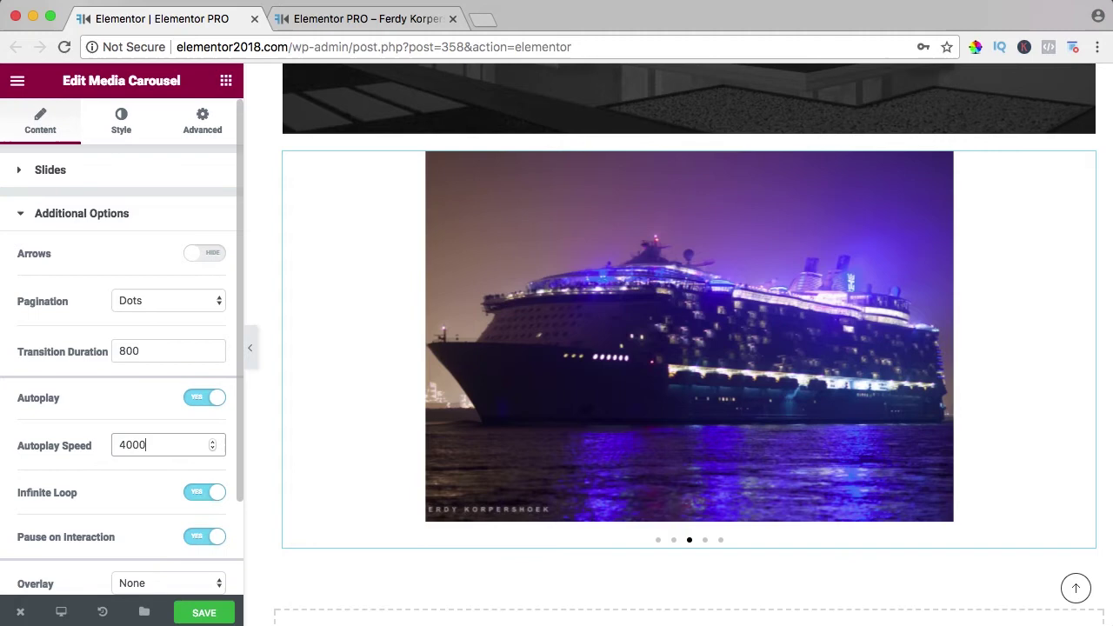
{"action": "key", "text": "Tab"}
{"action": "scroll", "coordinate": [116, 430], "scroll_direction": "down", "scroll_amount": 1}
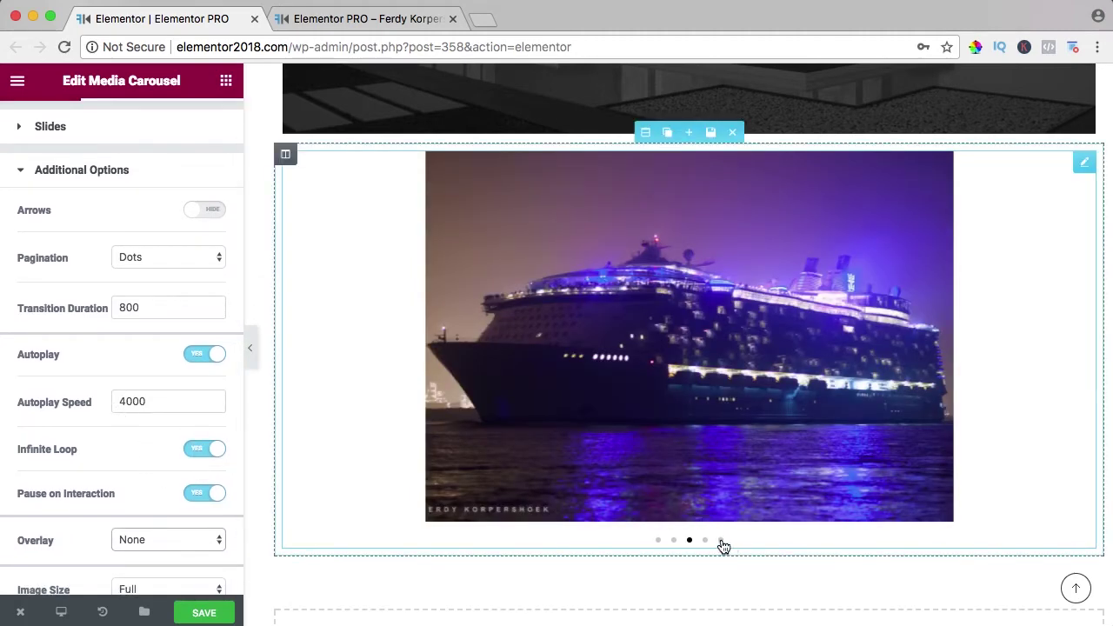
{"action": "scroll", "coordinate": [61, 452], "scroll_direction": "down", "scroll_amount": 2}
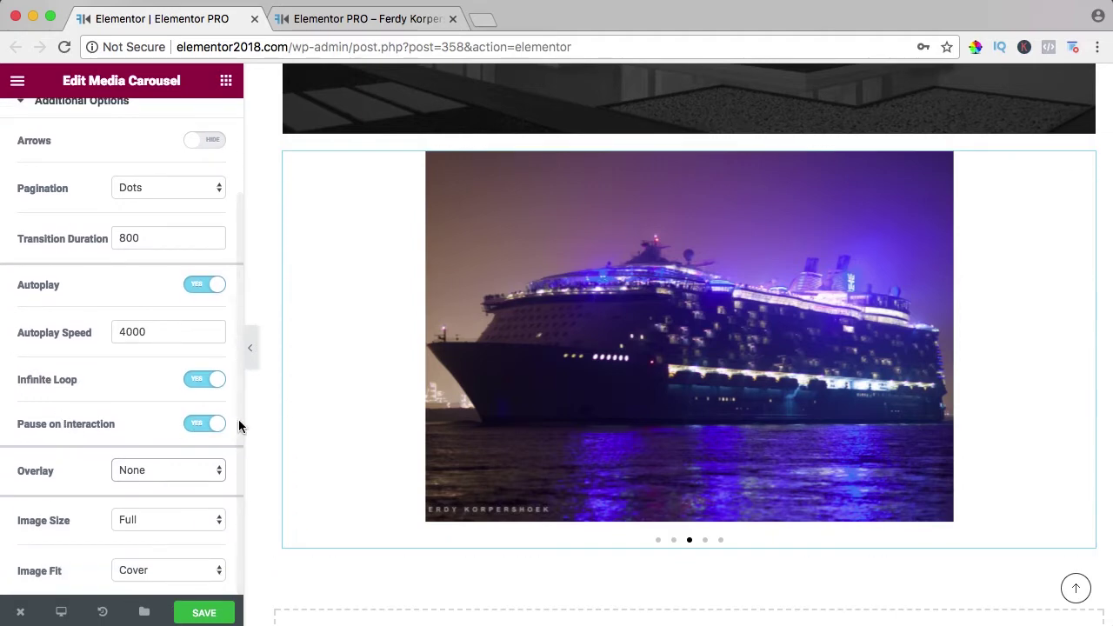
{"action": "left_click", "coordinate": [206, 424]}
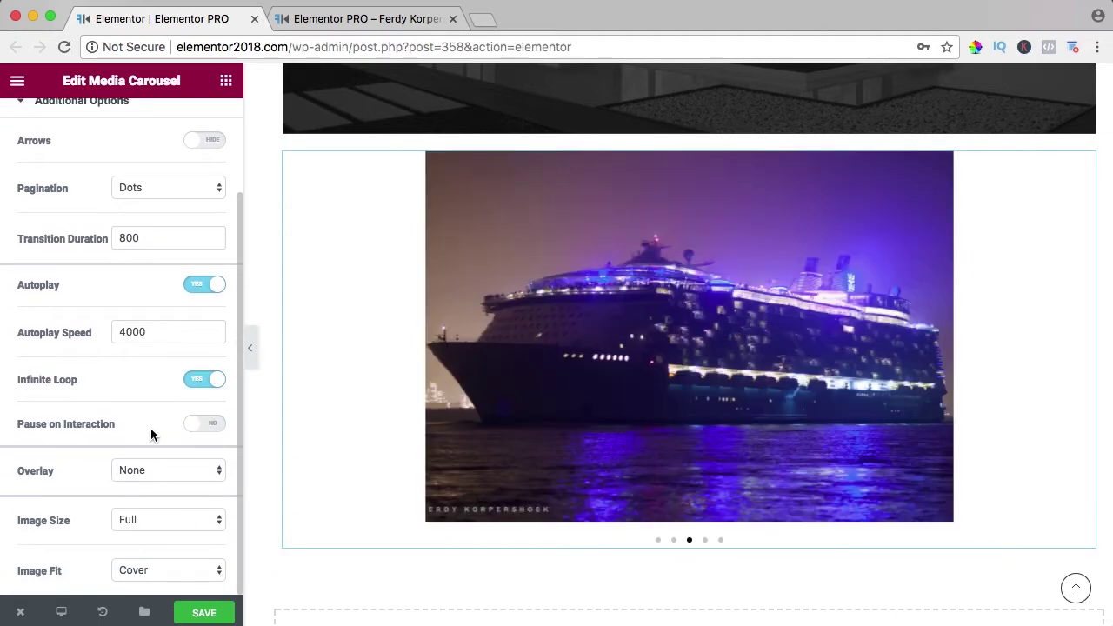
Step: Try a text overlay that uses each image's caption
{"action": "left_click", "coordinate": [144, 471]}
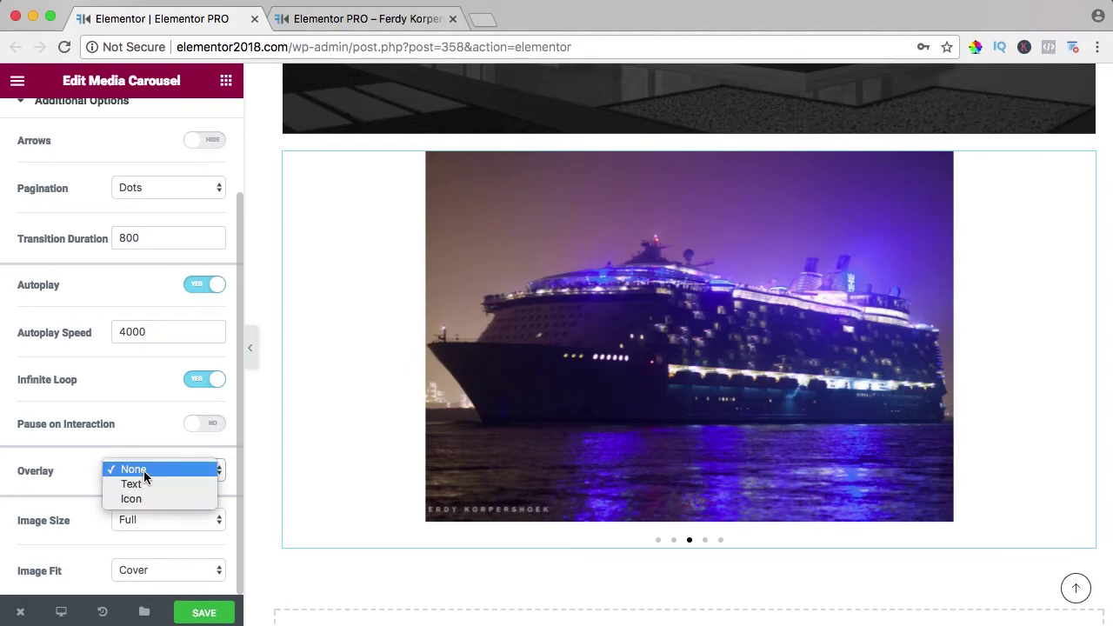
{"action": "left_click", "coordinate": [137, 485]}
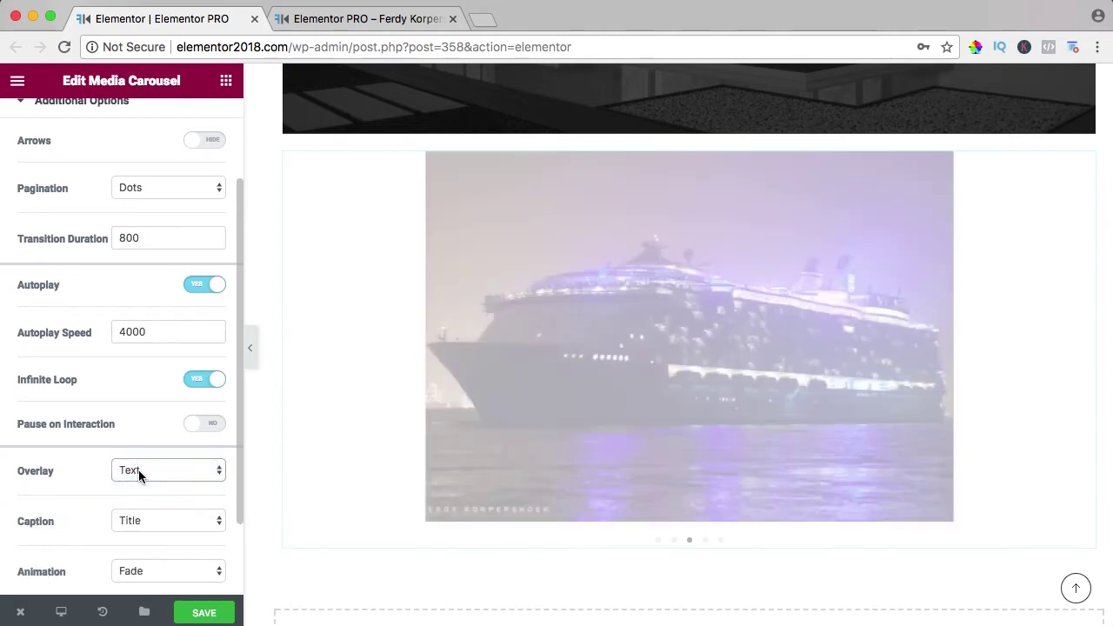
{"action": "scroll", "coordinate": [142, 449], "scroll_direction": "down", "scroll_amount": 2}
{"action": "left_click", "coordinate": [148, 421]}
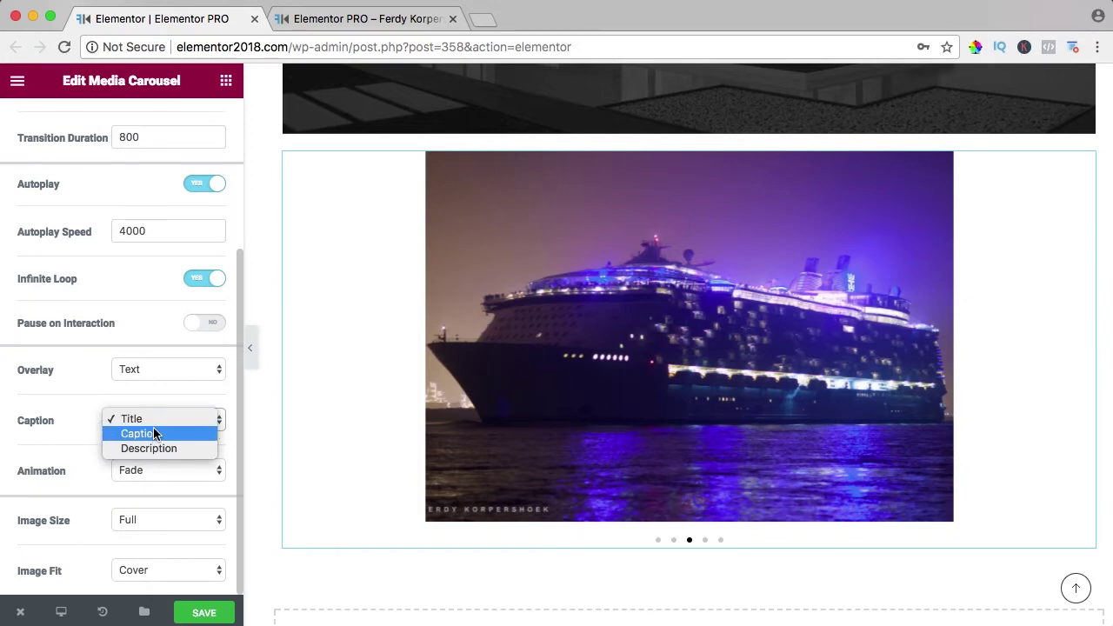
{"action": "left_click", "coordinate": [154, 434]}
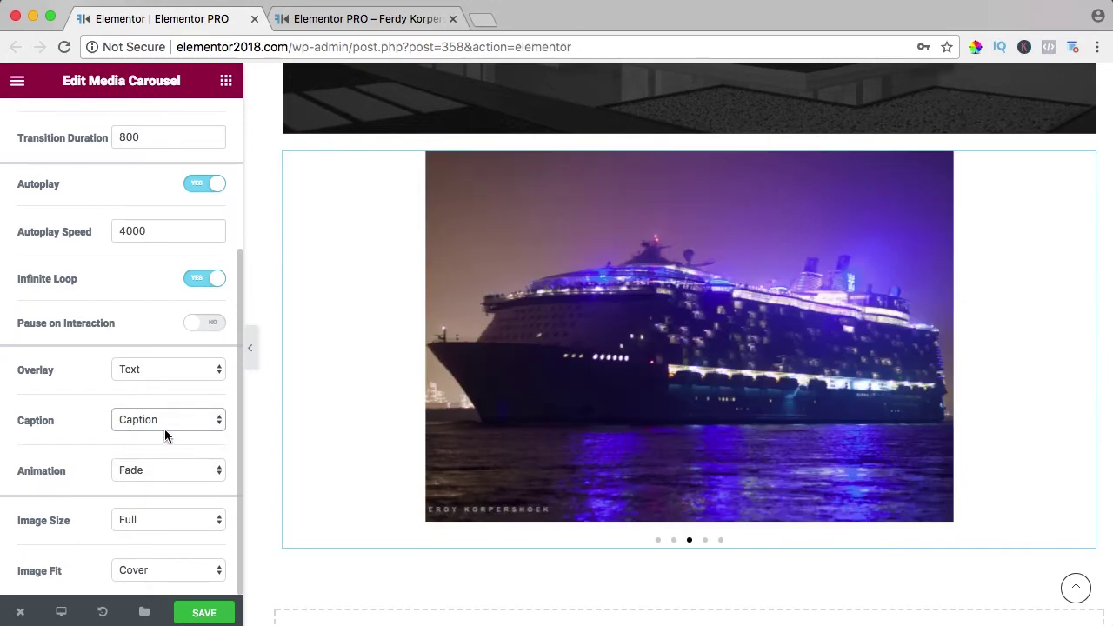
Step: Switch the overlay to an eye icon with the Zoom In animation
{"action": "left_click", "coordinate": [139, 368]}
{"action": "left_click", "coordinate": [139, 383]}
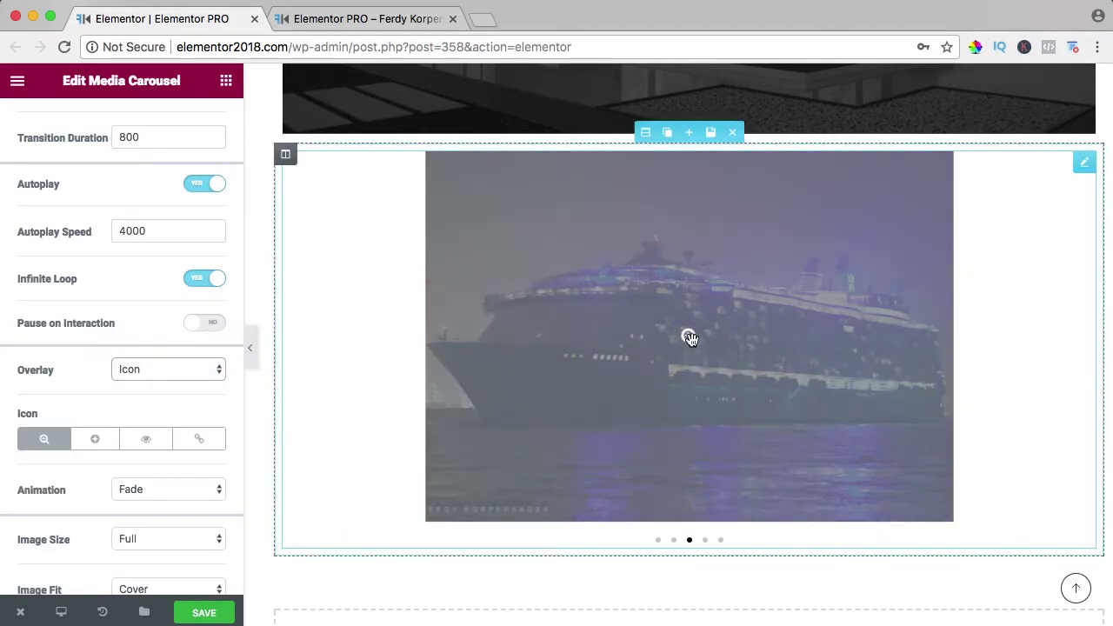
{"action": "scroll", "coordinate": [143, 422], "scroll_direction": "down", "scroll_amount": 1}
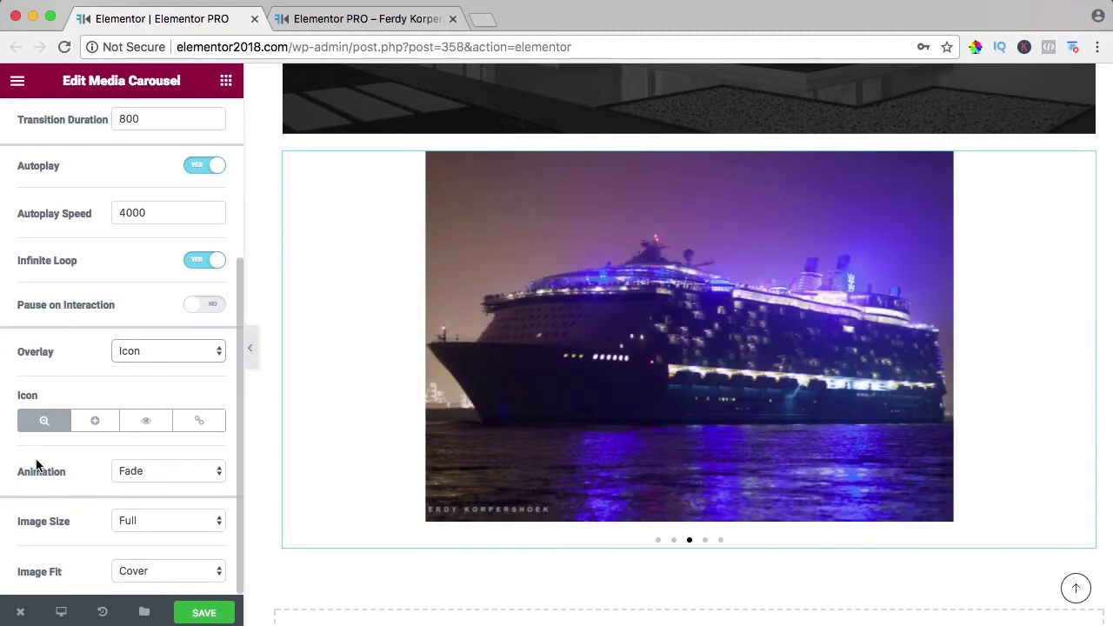
{"action": "left_click", "coordinate": [167, 471]}
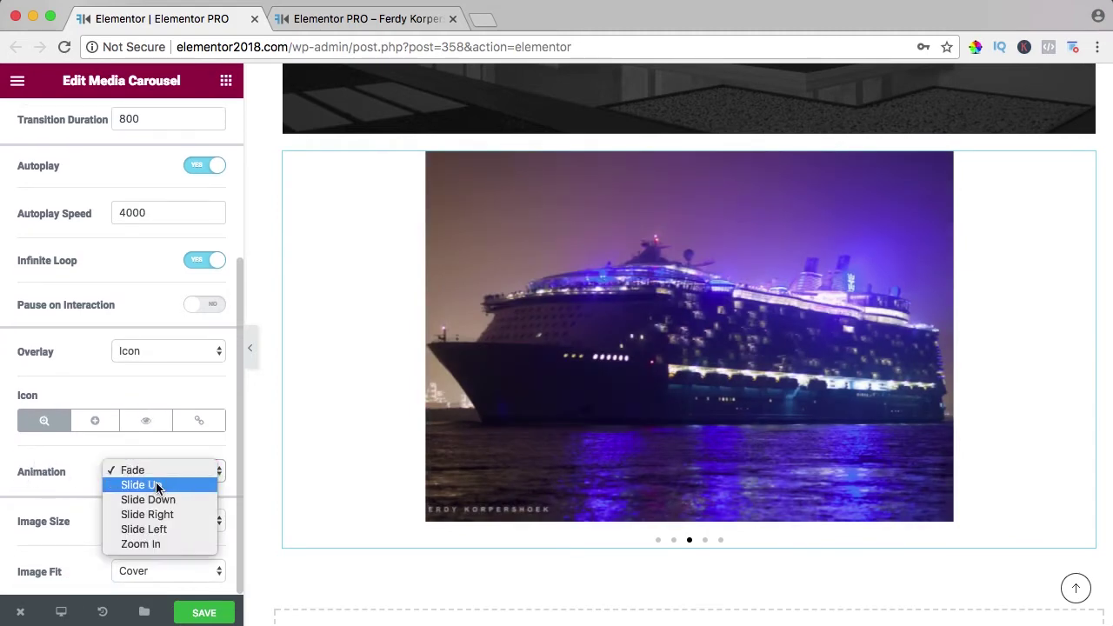
{"action": "left_click", "coordinate": [154, 545]}
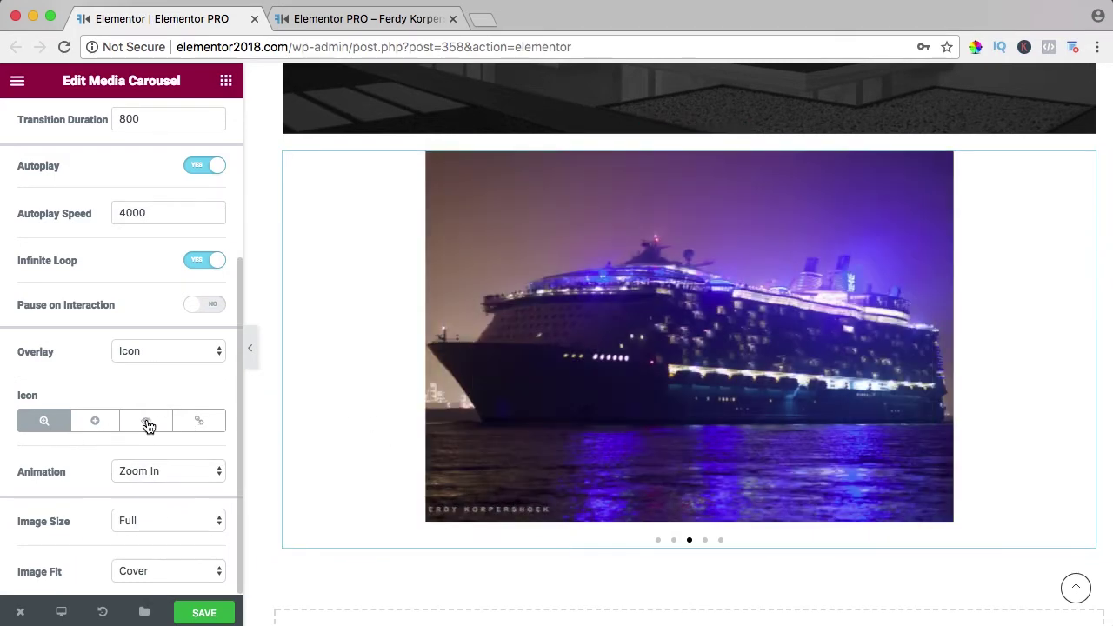
{"action": "left_click", "coordinate": [148, 425]}
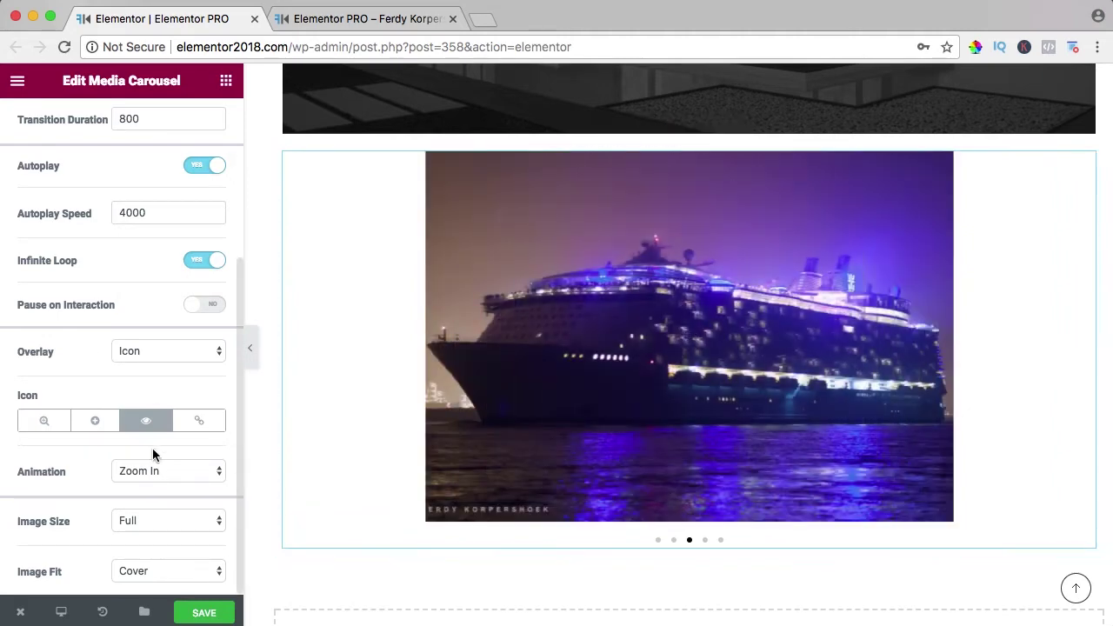
Step: Try the Thumbnail image size, then restore it to Full
{"action": "left_click", "coordinate": [182, 521]}
{"action": "left_click", "coordinate": [66, 520]}
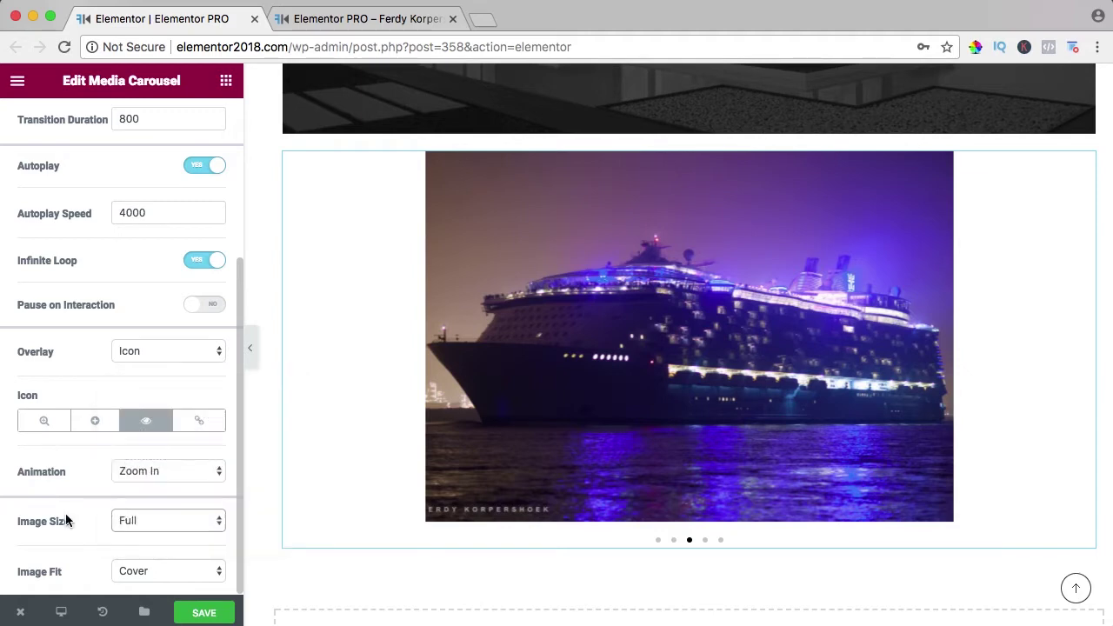
{"action": "left_click", "coordinate": [157, 521]}
{"action": "key", "text": "Escape"}
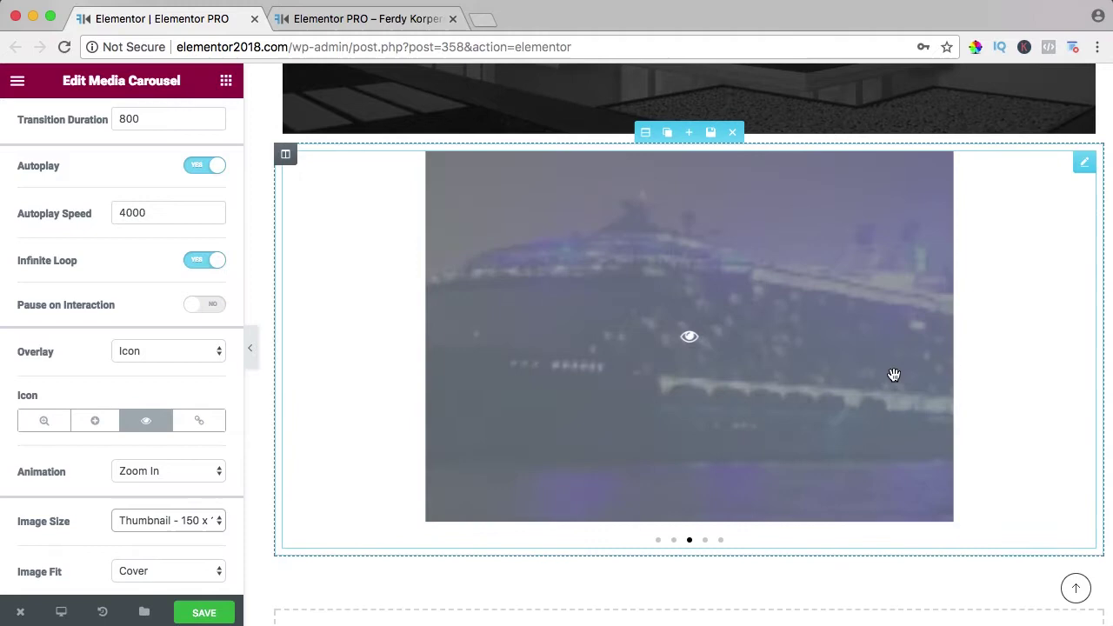
{"action": "left_click", "coordinate": [142, 522]}
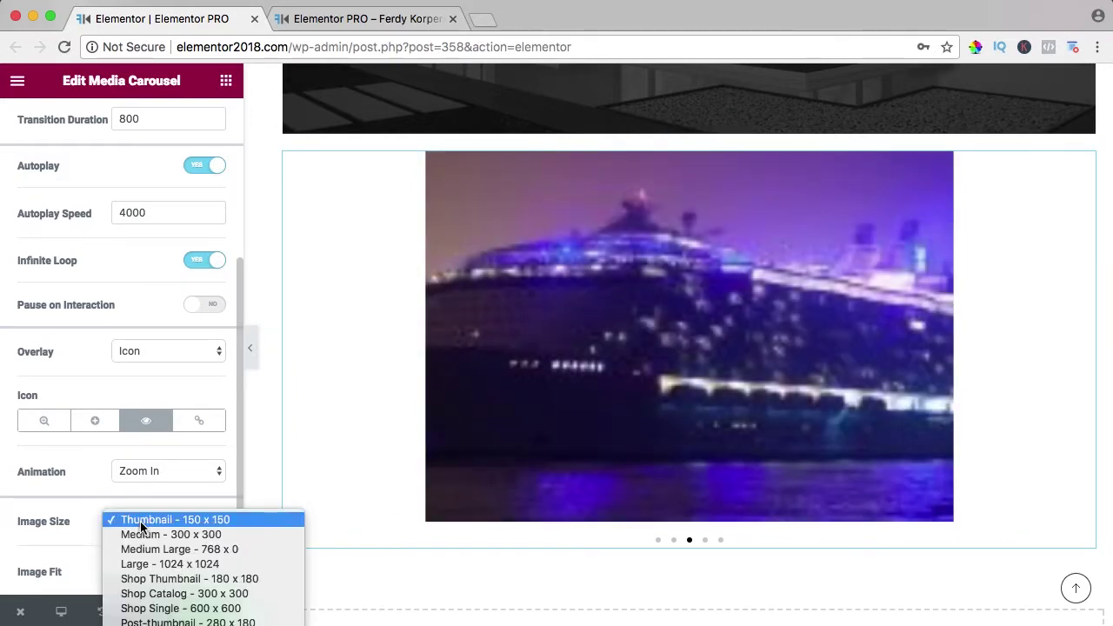
{"action": "scroll", "coordinate": [200, 609], "scroll_direction": "down", "scroll_amount": 1}
{"action": "scroll", "coordinate": [200, 591], "scroll_direction": "down", "scroll_amount": 3}
{"action": "left_click", "coordinate": [124, 569]}
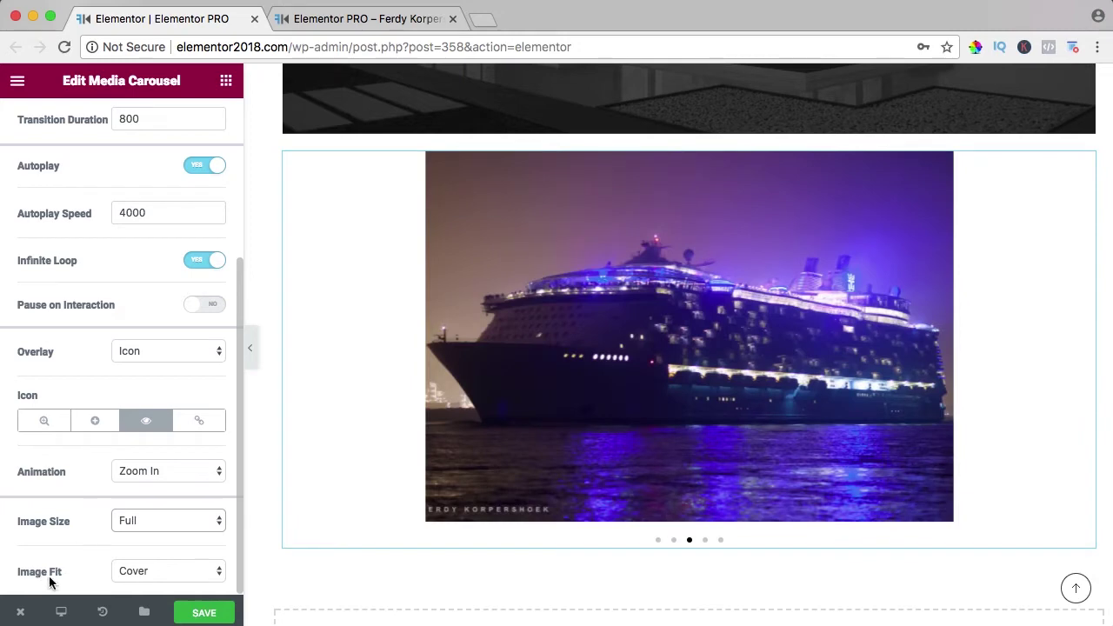
Step: Try Contain and Auto image fit, then set it back to Cover
{"action": "left_click", "coordinate": [166, 574]}
{"action": "left_click", "coordinate": [149, 586]}
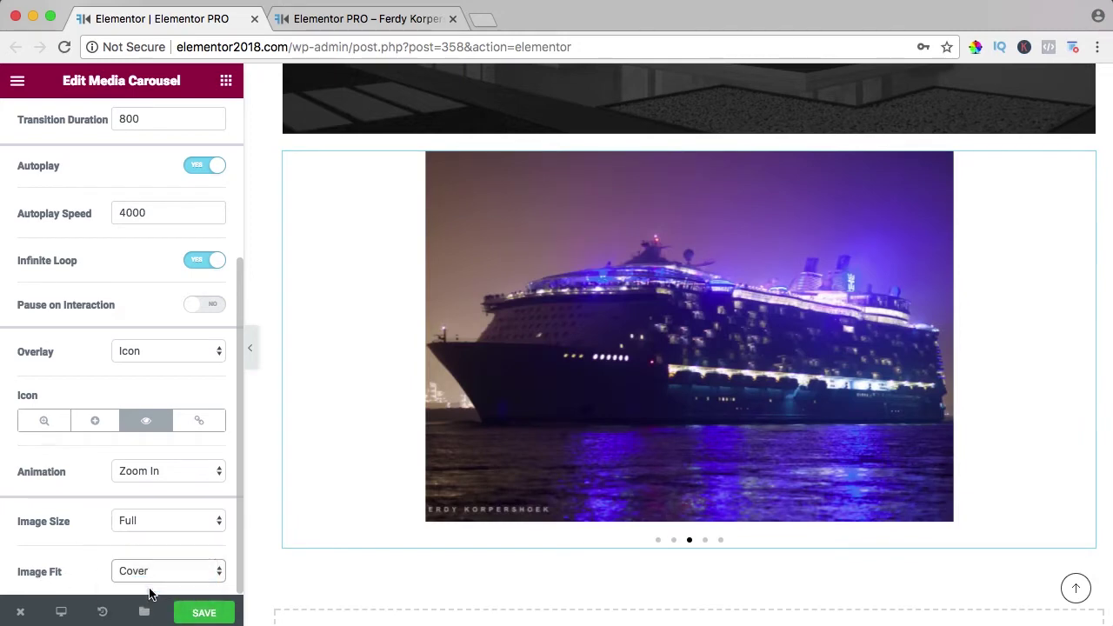
{"action": "left_click", "coordinate": [152, 589]}
{"action": "left_click", "coordinate": [151, 587]}
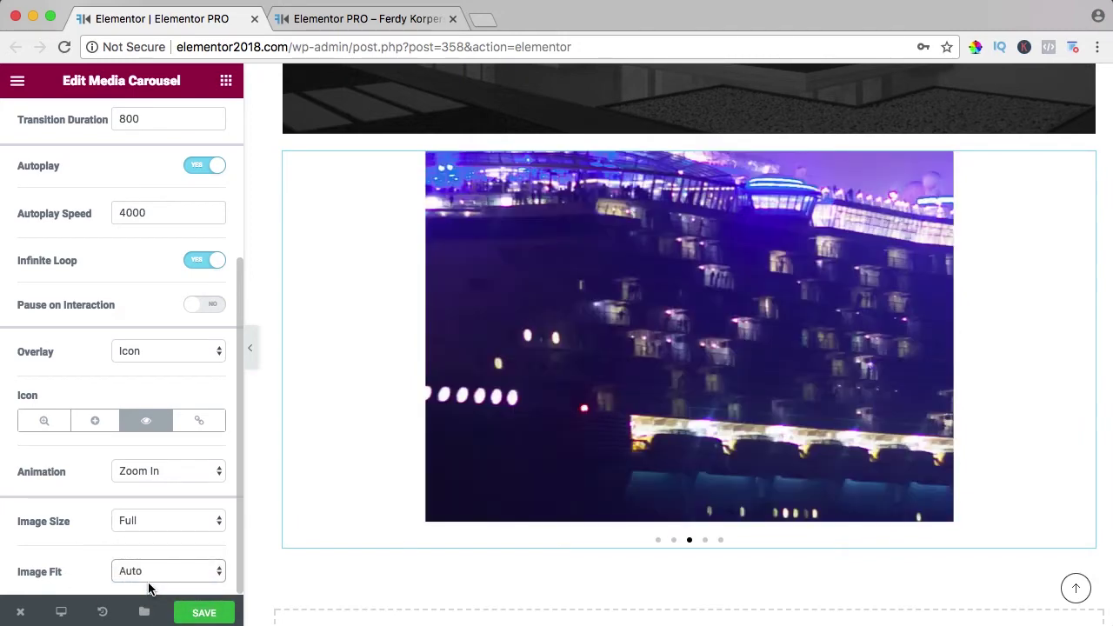
{"action": "left_click", "coordinate": [148, 574]}
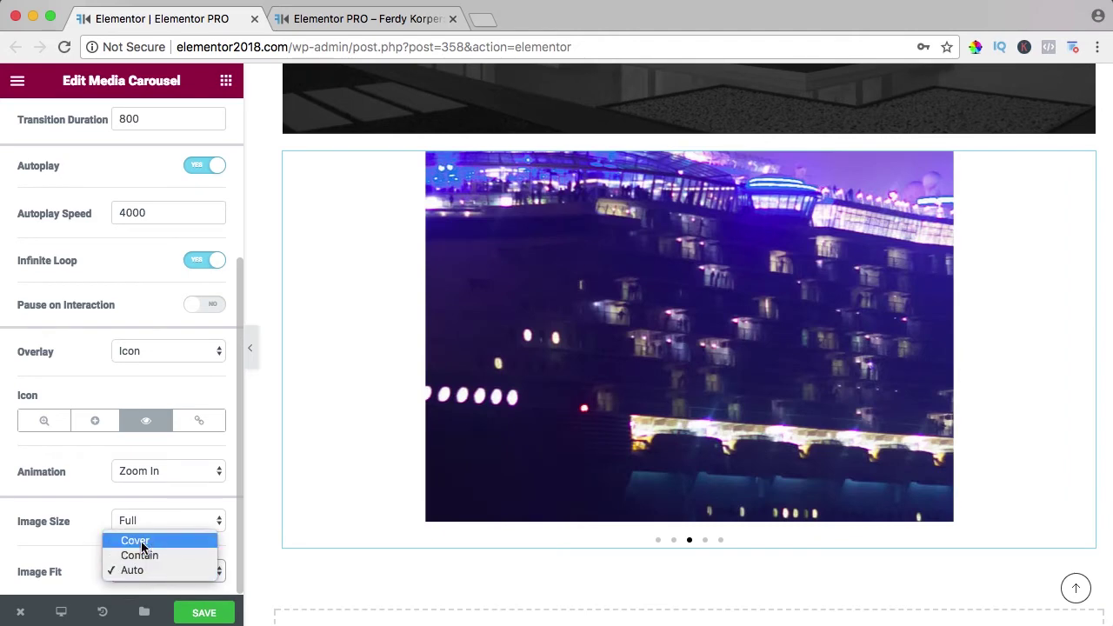
{"action": "left_click", "coordinate": [143, 543]}
Step: Switch the carousel effect to Slide and clear the 65 width value
{"action": "scroll", "coordinate": [54, 265], "scroll_direction": "up", "scroll_amount": 5}
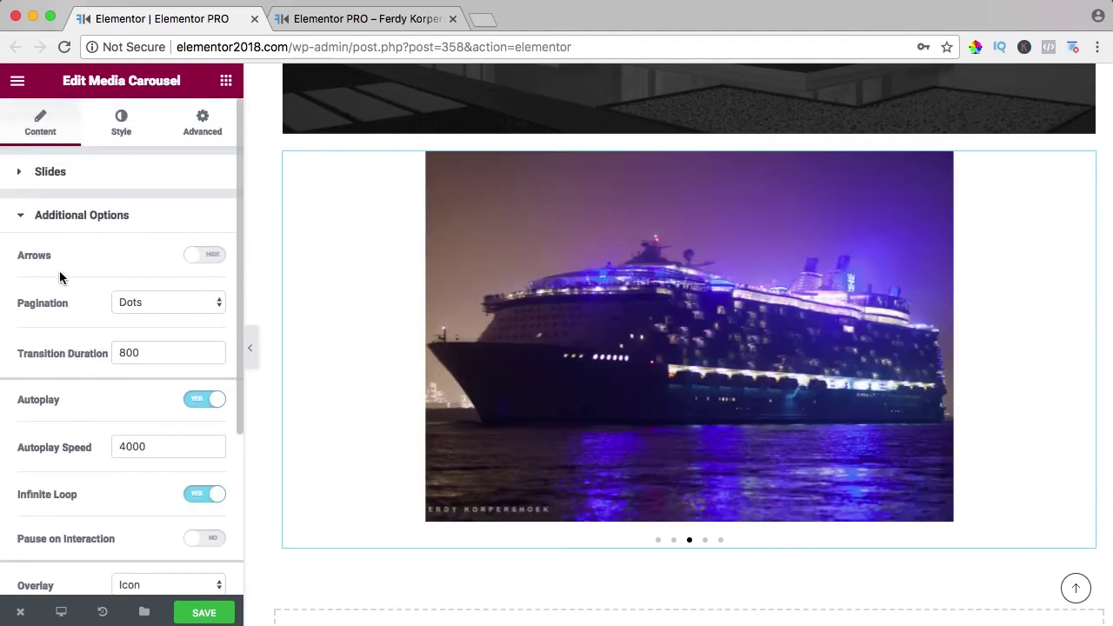
{"action": "left_click", "coordinate": [28, 172]}
{"action": "scroll", "coordinate": [132, 308], "scroll_direction": "down", "scroll_amount": 4}
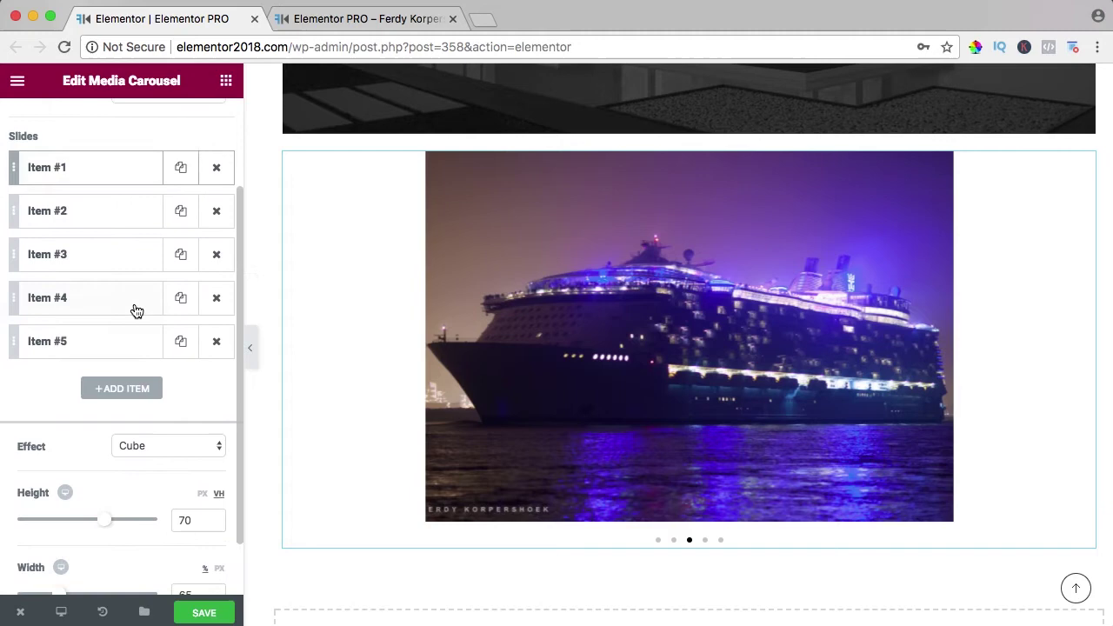
{"action": "left_click", "coordinate": [137, 376]}
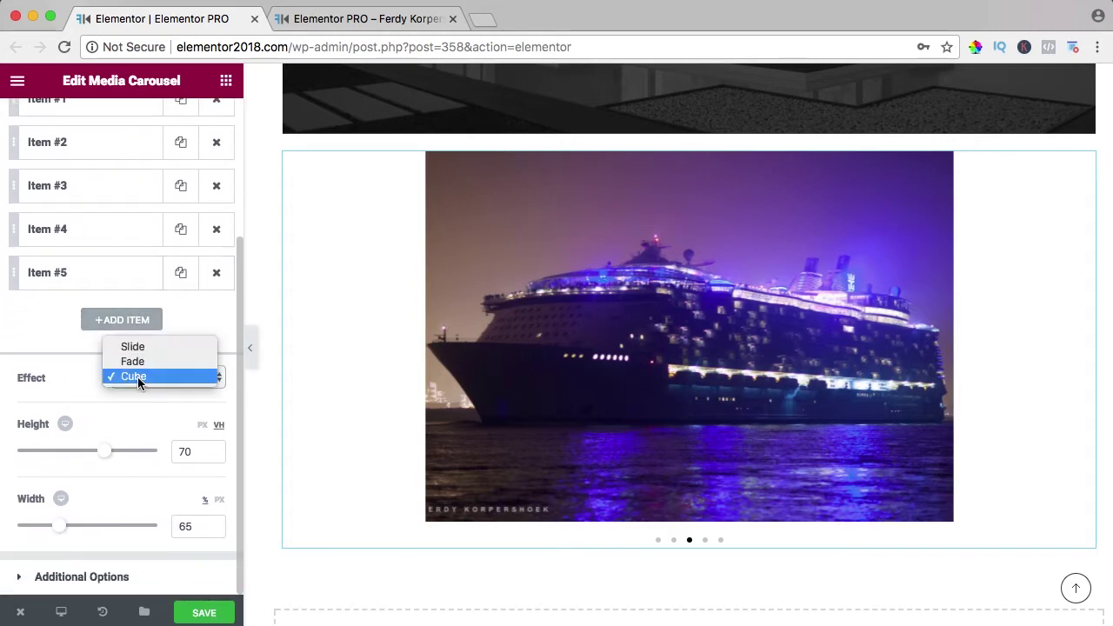
{"action": "left_click", "coordinate": [135, 348]}
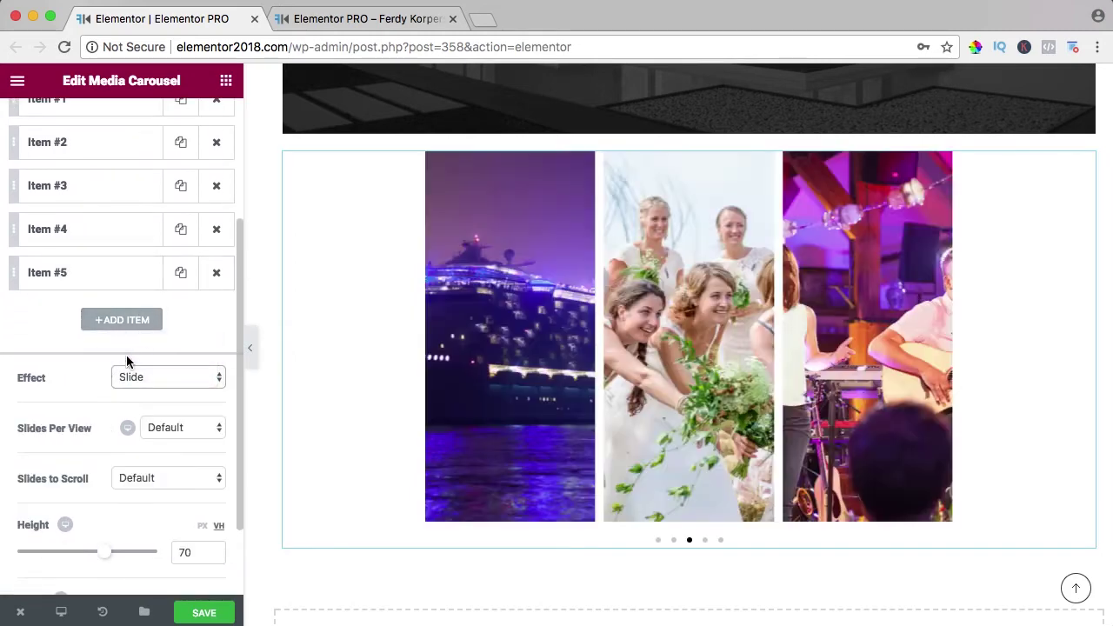
{"action": "scroll", "coordinate": [97, 393], "scroll_direction": "down", "scroll_amount": 2}
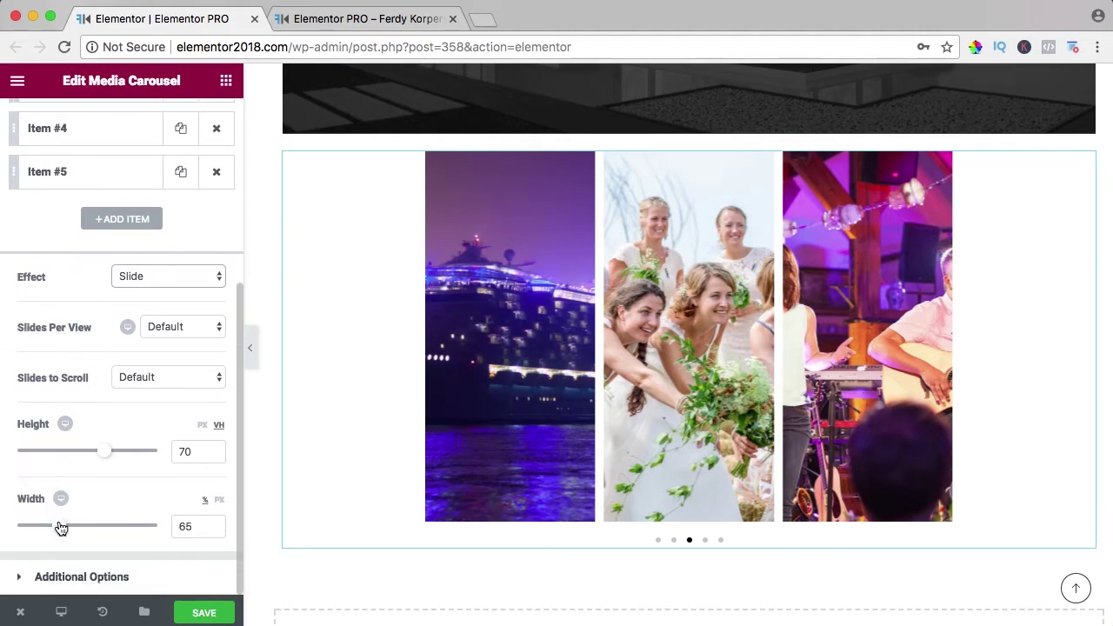
{"action": "left_click_drag", "start_coordinate": [198, 525], "coordinate": [163, 520]}
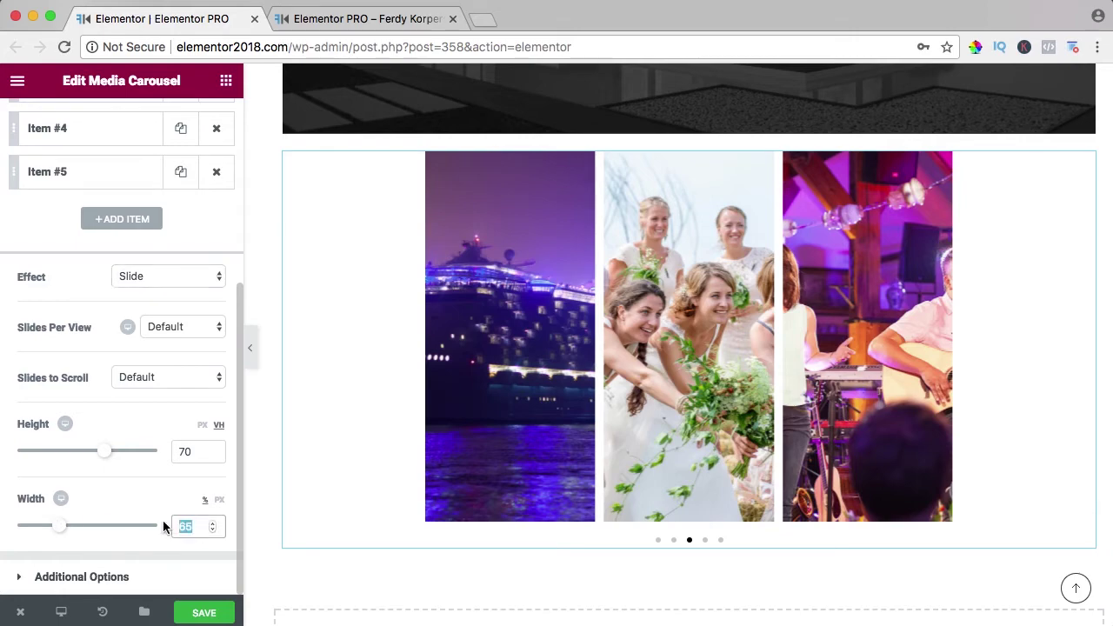
{"action": "key", "text": "BackSpace"}
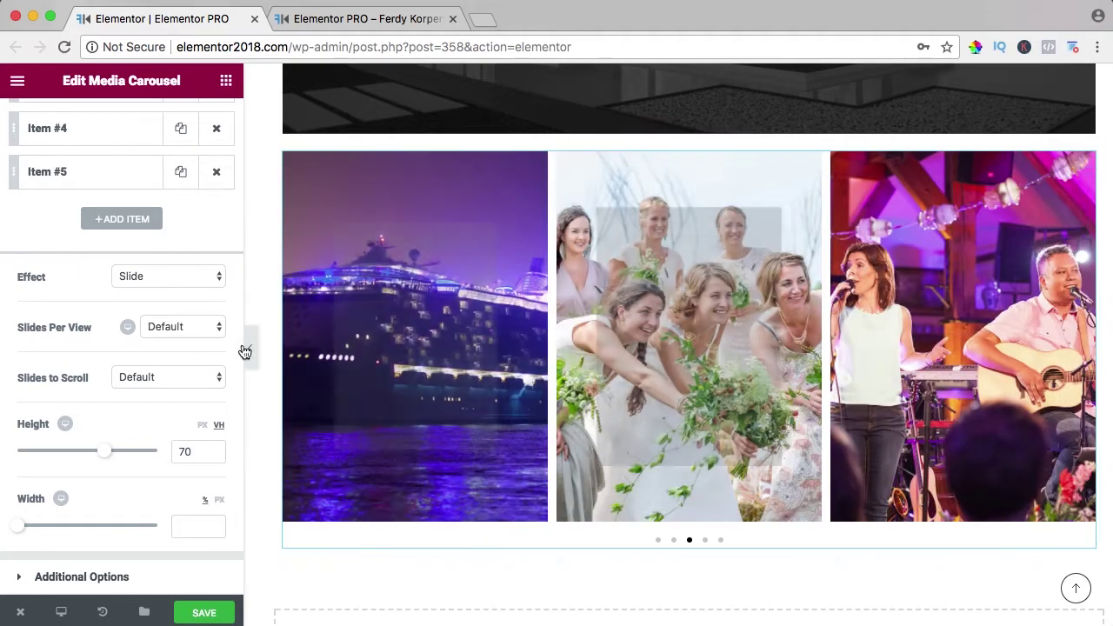
Step: Set the overlay to None under Additional Options
{"action": "left_click", "coordinate": [45, 577]}
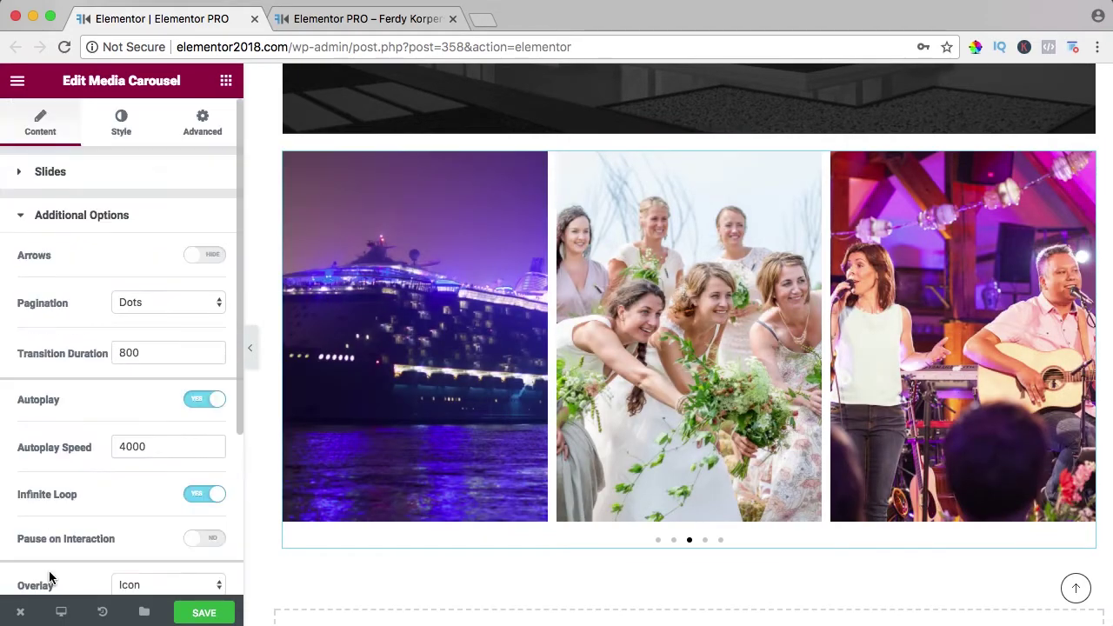
{"action": "scroll", "coordinate": [69, 407], "scroll_direction": "down", "scroll_amount": 4}
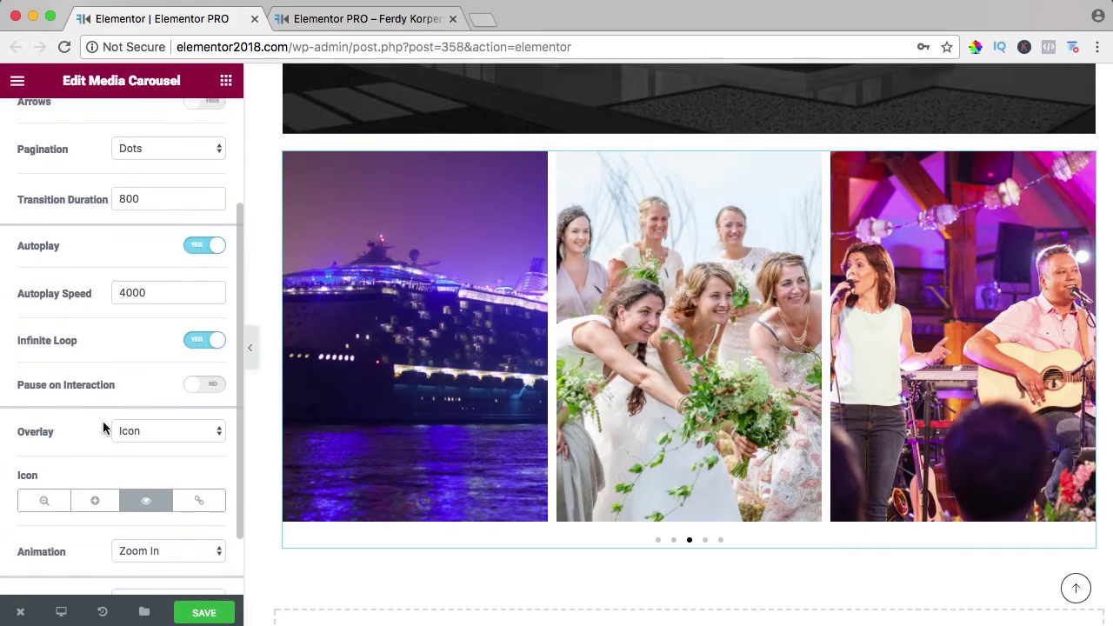
{"action": "left_click", "coordinate": [137, 439]}
{"action": "left_click", "coordinate": [142, 400]}
{"action": "scroll", "coordinate": [111, 258], "scroll_direction": "up", "scroll_amount": 2}
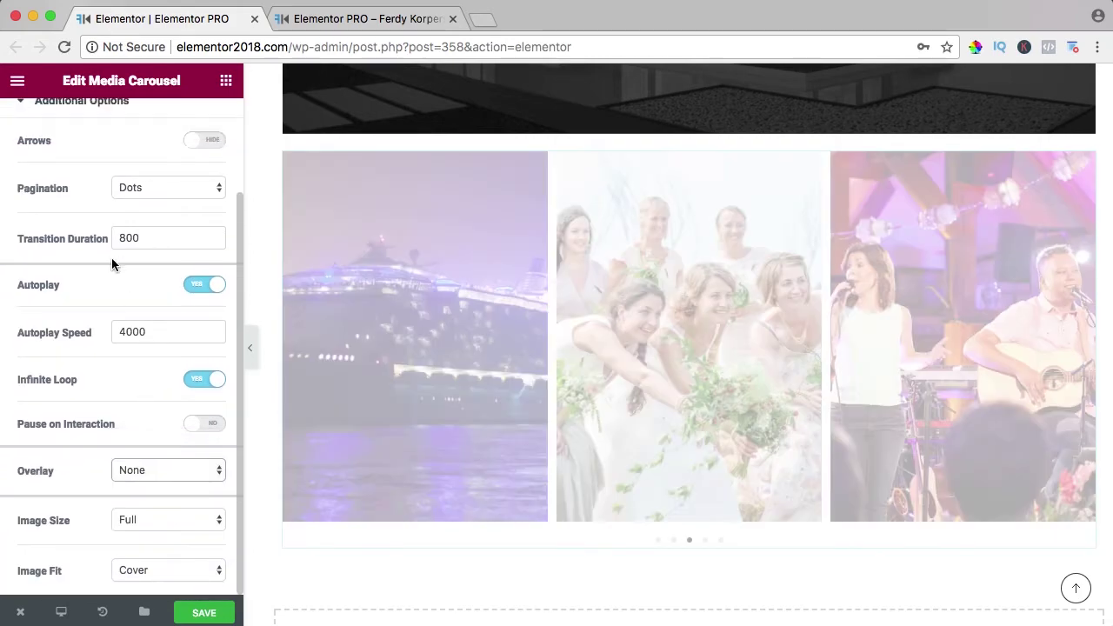
{"action": "scroll", "coordinate": [102, 273], "scroll_direction": "up", "scroll_amount": 2}
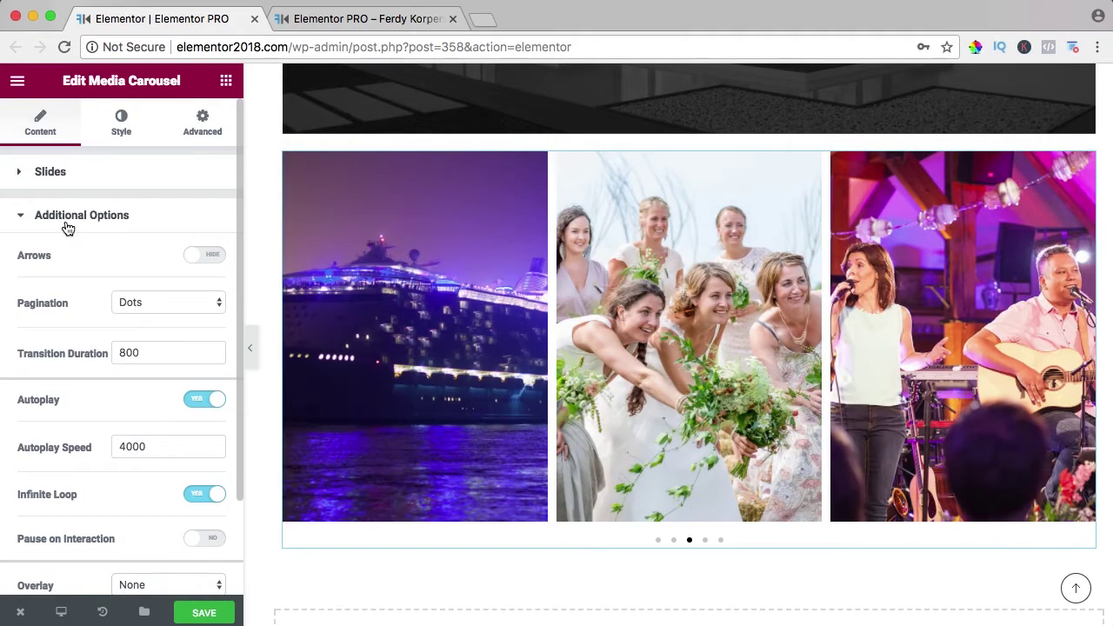
{"action": "left_click", "coordinate": [67, 228]}
{"action": "left_click", "coordinate": [57, 174]}
{"action": "scroll", "coordinate": [137, 294], "scroll_direction": "down", "scroll_amount": 7}
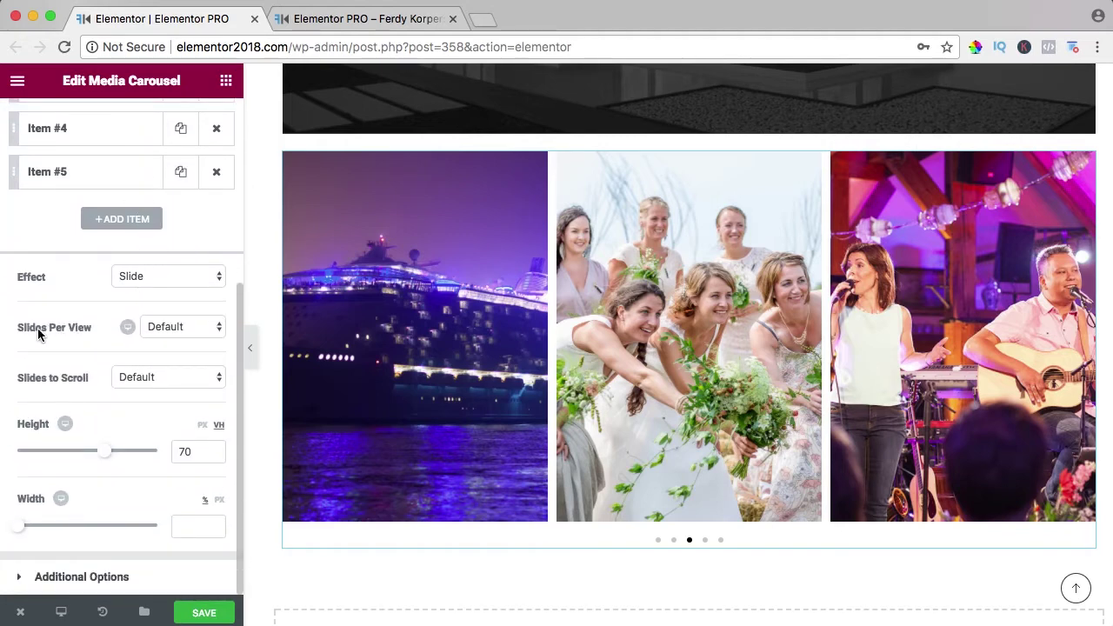
Step: Set desktop slides per view to 4 and reduce the carousel height to 34
{"action": "left_click", "coordinate": [169, 330]}
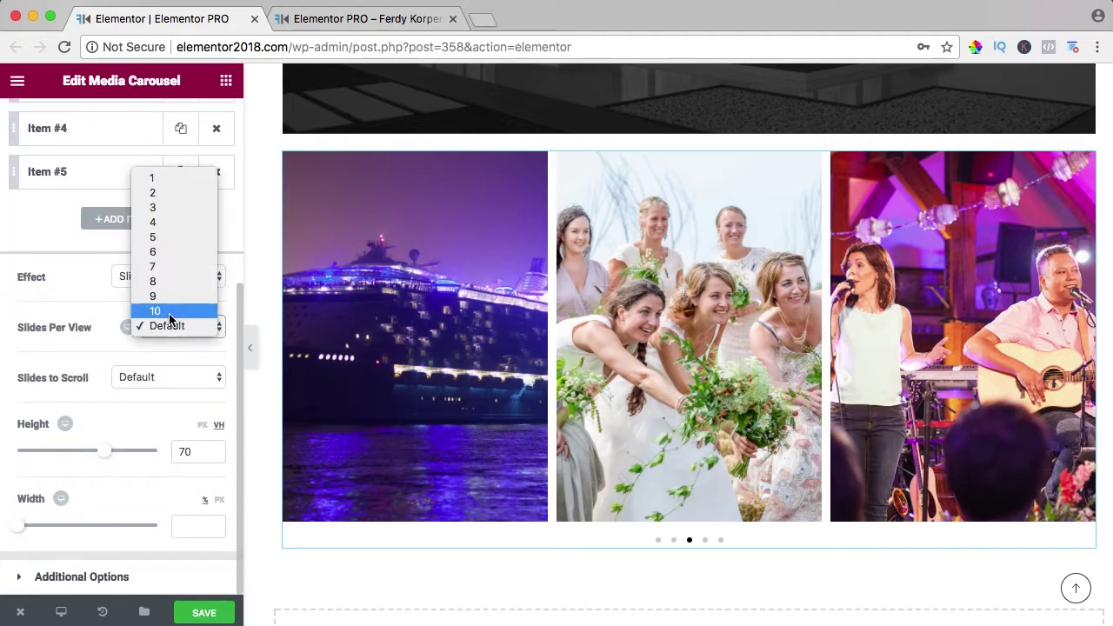
{"action": "left_click", "coordinate": [168, 243]}
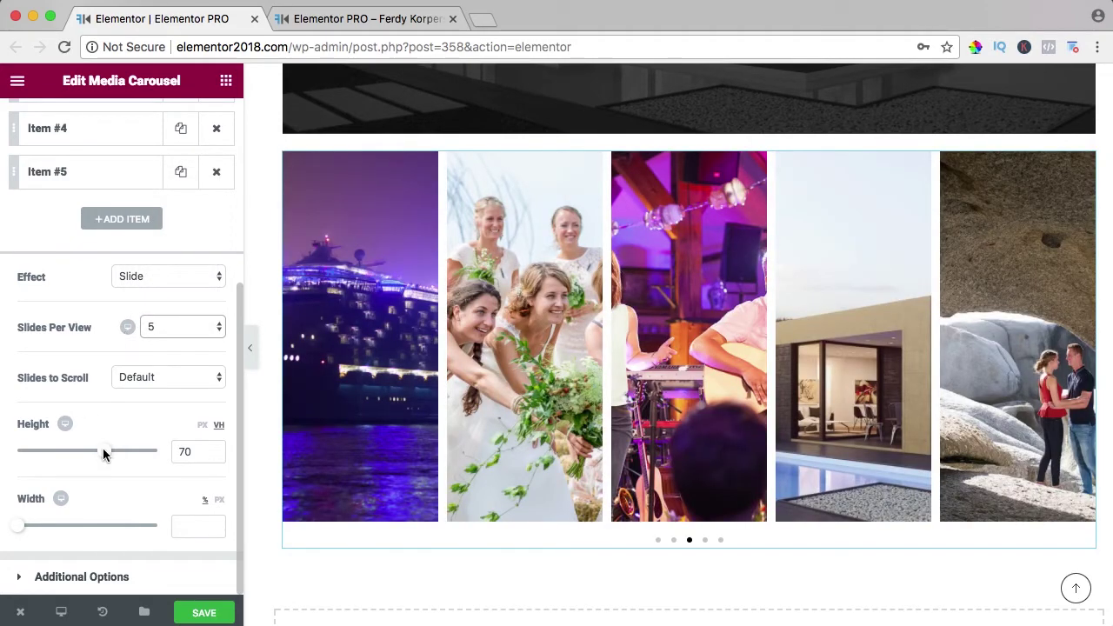
{"action": "left_click_drag", "start_coordinate": [103, 453], "coordinate": [40, 455]}
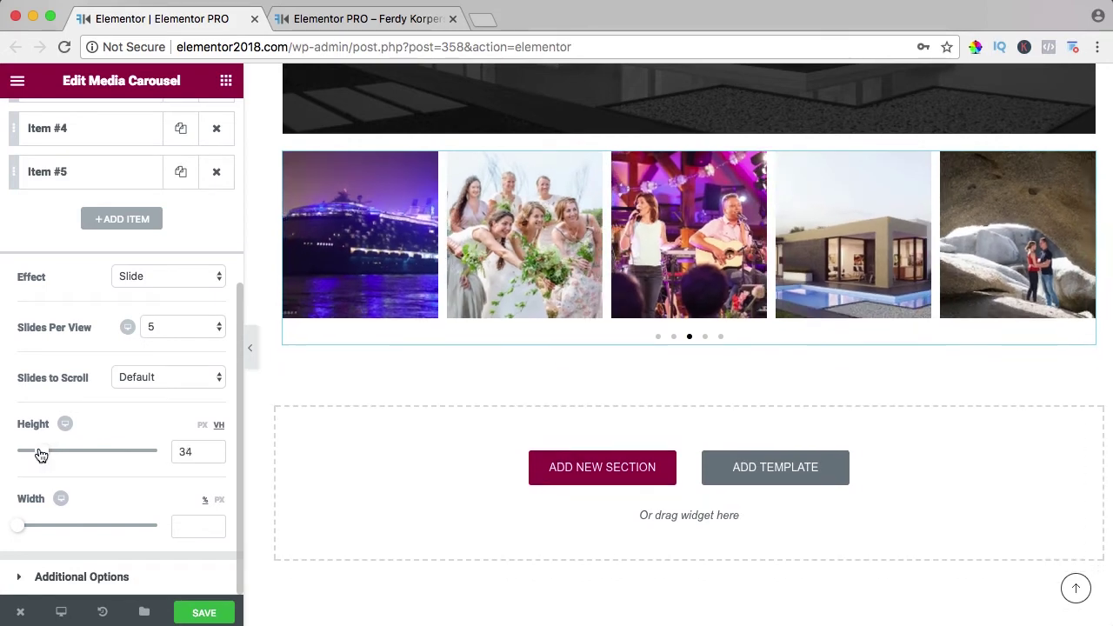
{"action": "left_click", "coordinate": [152, 330]}
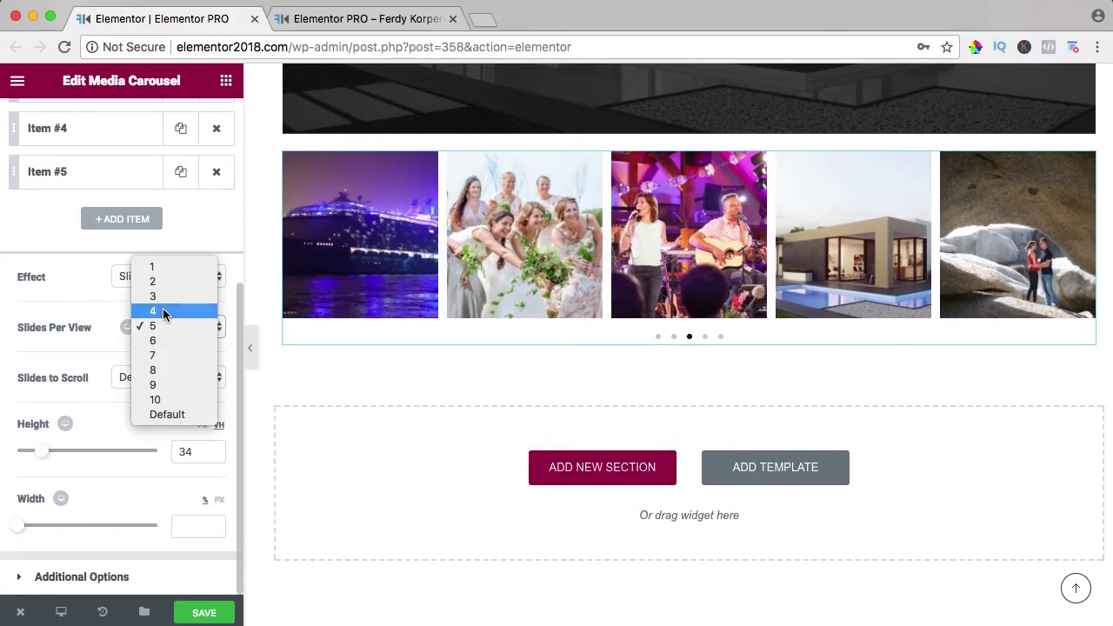
{"action": "left_click", "coordinate": [162, 308]}
Step: Show three slides per view in the tablet layout
{"action": "left_click", "coordinate": [128, 328]}
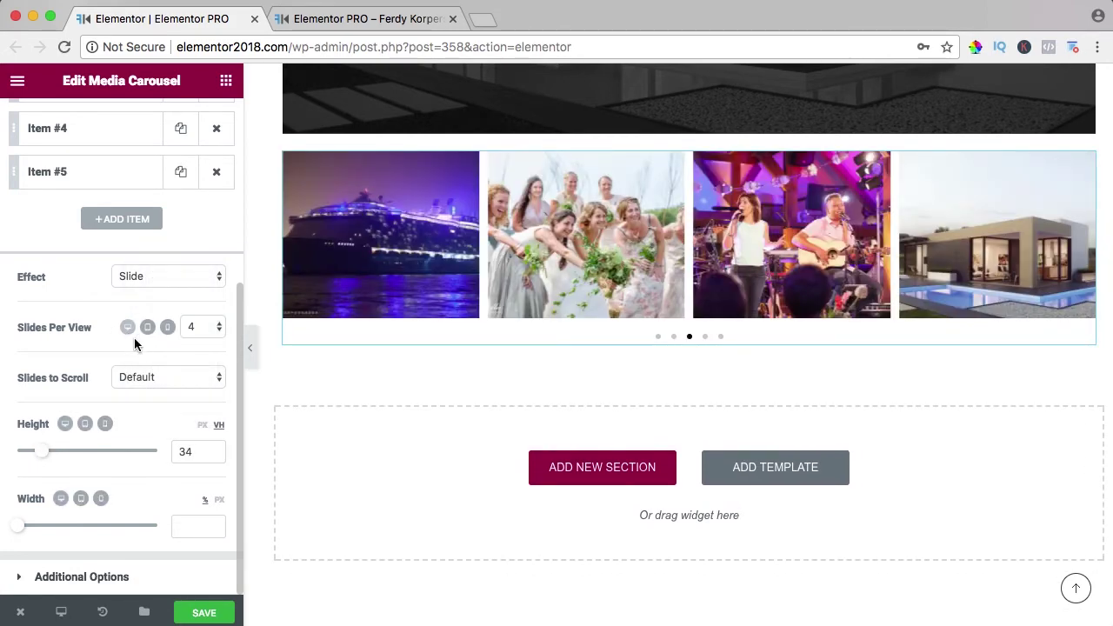
{"action": "left_click", "coordinate": [148, 328]}
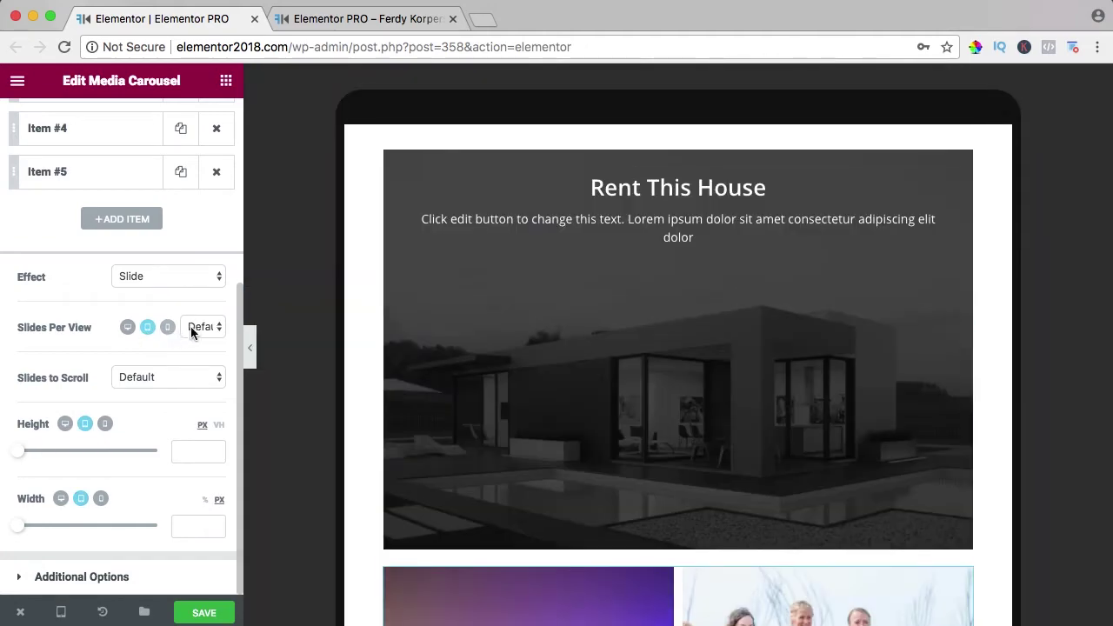
{"action": "left_click", "coordinate": [194, 326]}
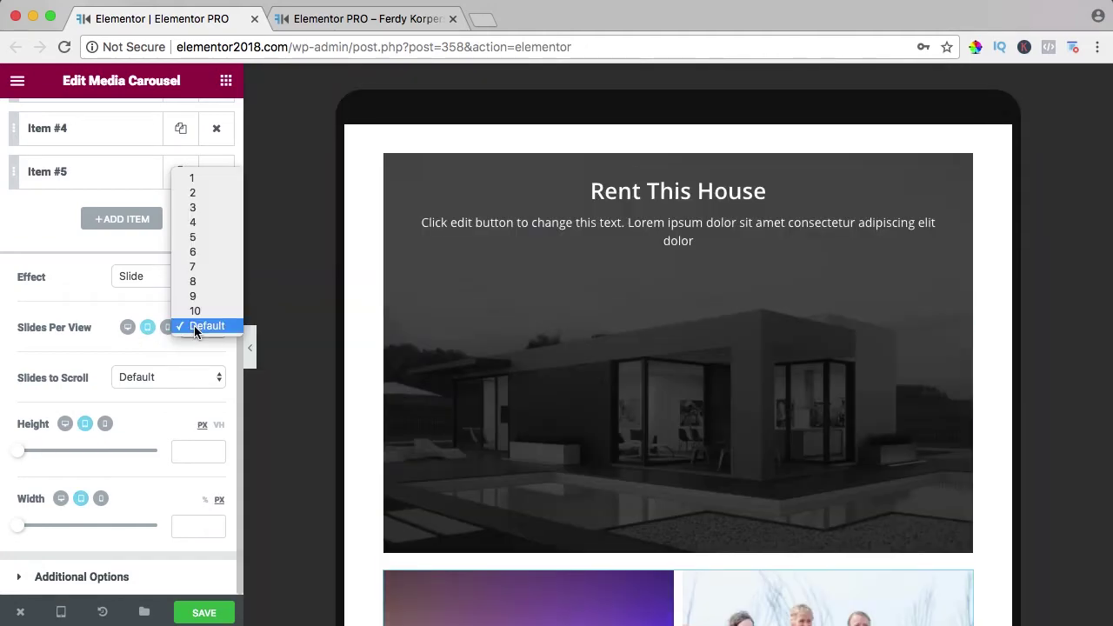
{"action": "left_click", "coordinate": [202, 208]}
{"action": "scroll", "coordinate": [525, 326], "scroll_direction": "down", "scroll_amount": 3}
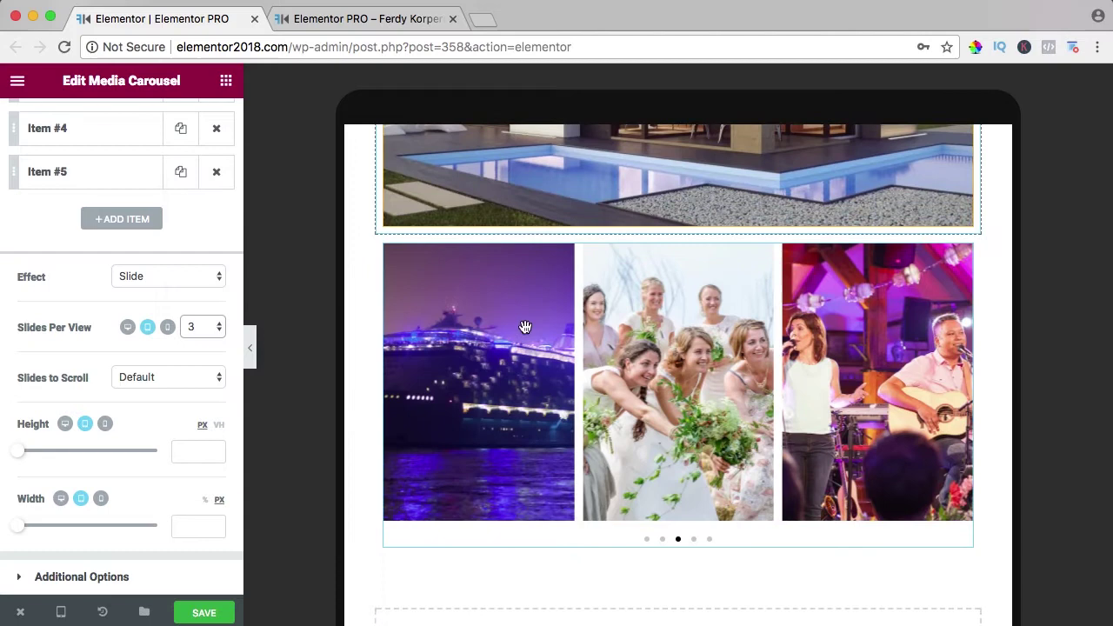
{"action": "scroll", "coordinate": [526, 326], "scroll_direction": "down", "scroll_amount": 1}
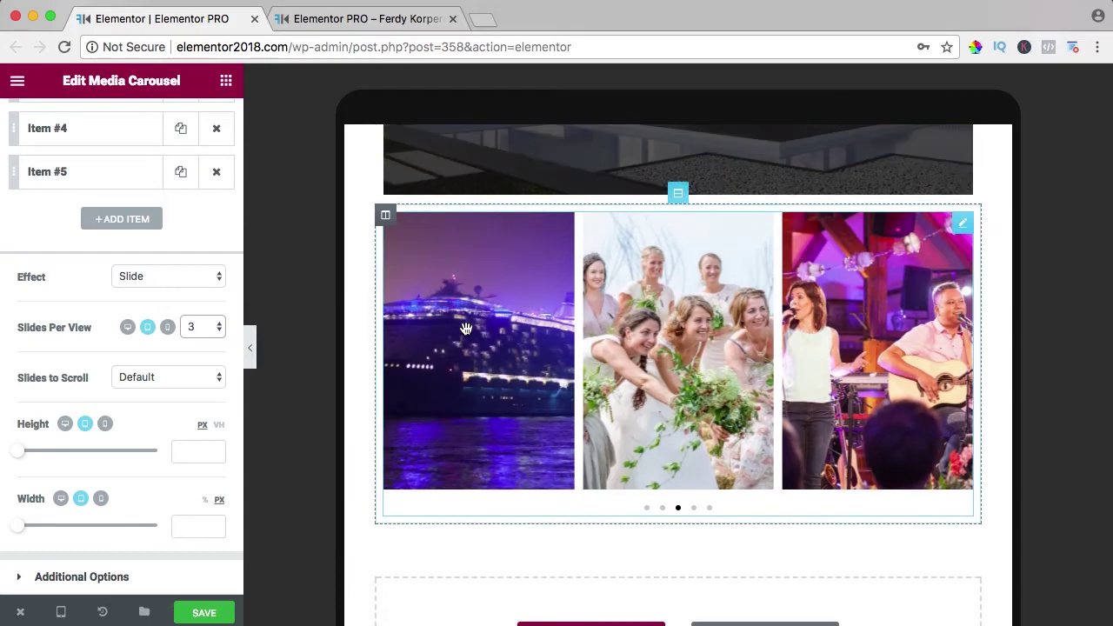
Step: Show a single slide per view on phones, then return to desktop view
{"action": "left_click", "coordinate": [168, 328]}
{"action": "left_click", "coordinate": [199, 335]}
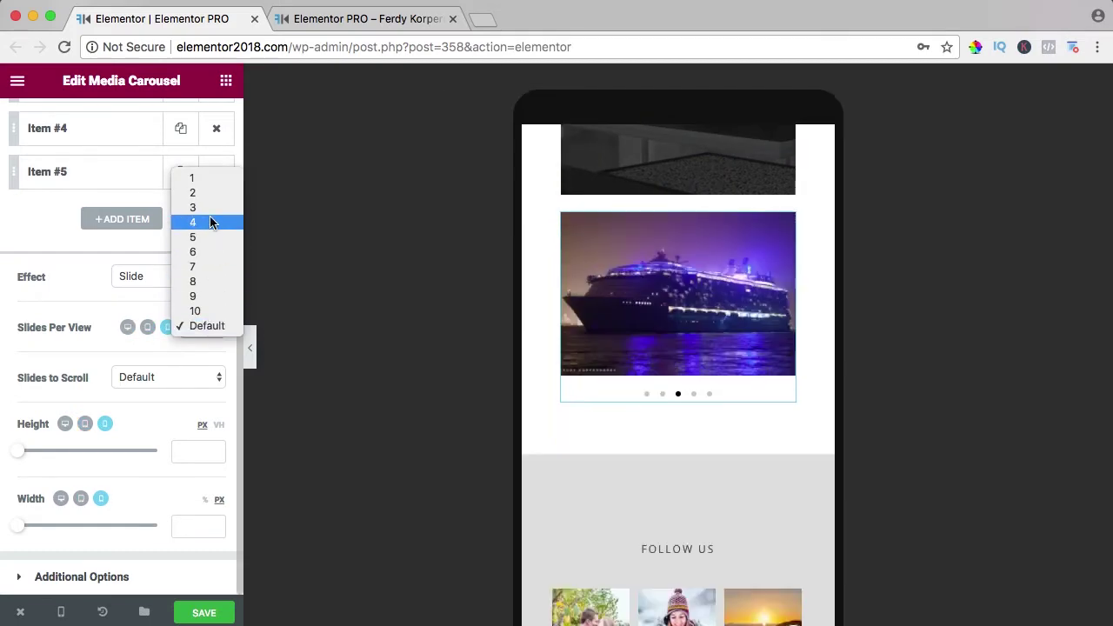
{"action": "key", "text": "Escape"}
{"action": "key", "text": "1"}
{"action": "scroll", "coordinate": [629, 374], "scroll_direction": "down", "scroll_amount": 3}
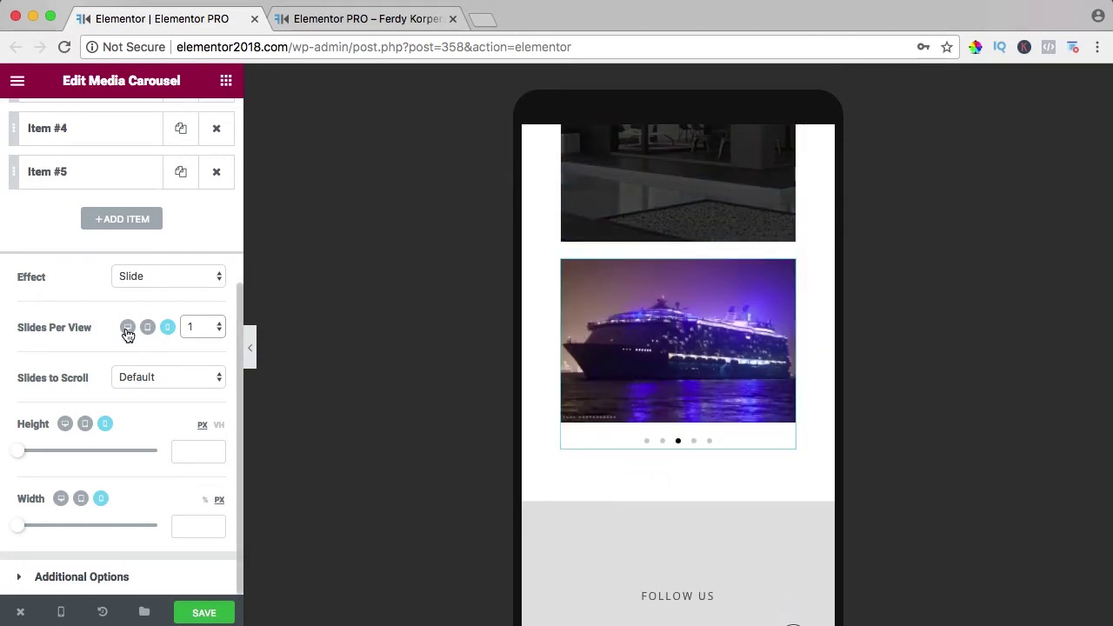
{"action": "left_click", "coordinate": [127, 327]}
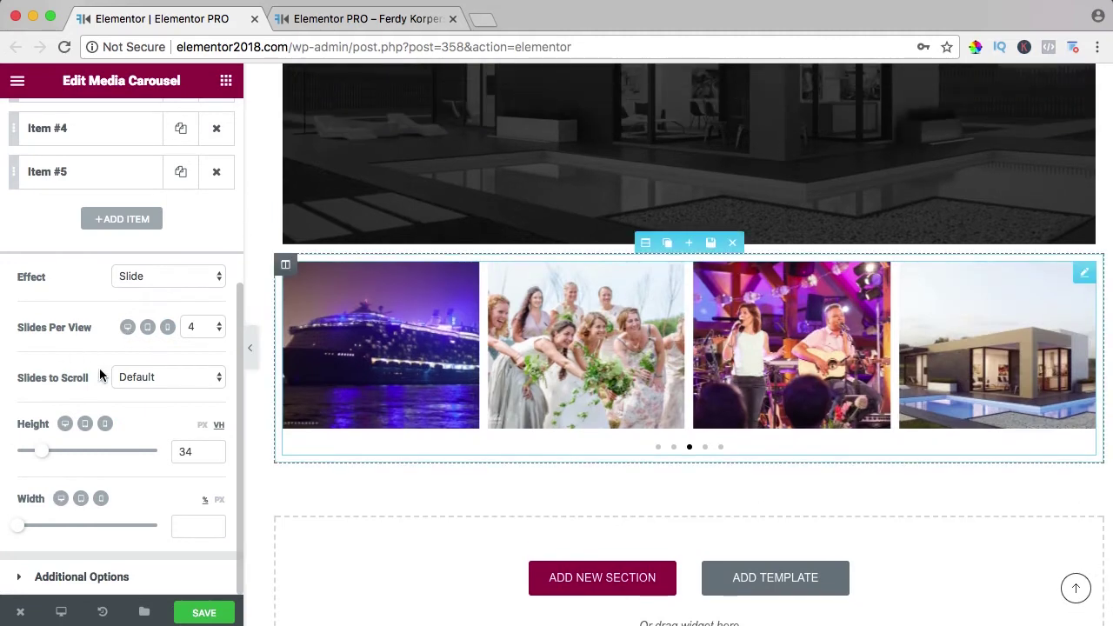
Step: Show three slides on desktop and try scrolling two slides per step
{"action": "left_click", "coordinate": [209, 326]}
{"action": "left_click", "coordinate": [199, 311]}
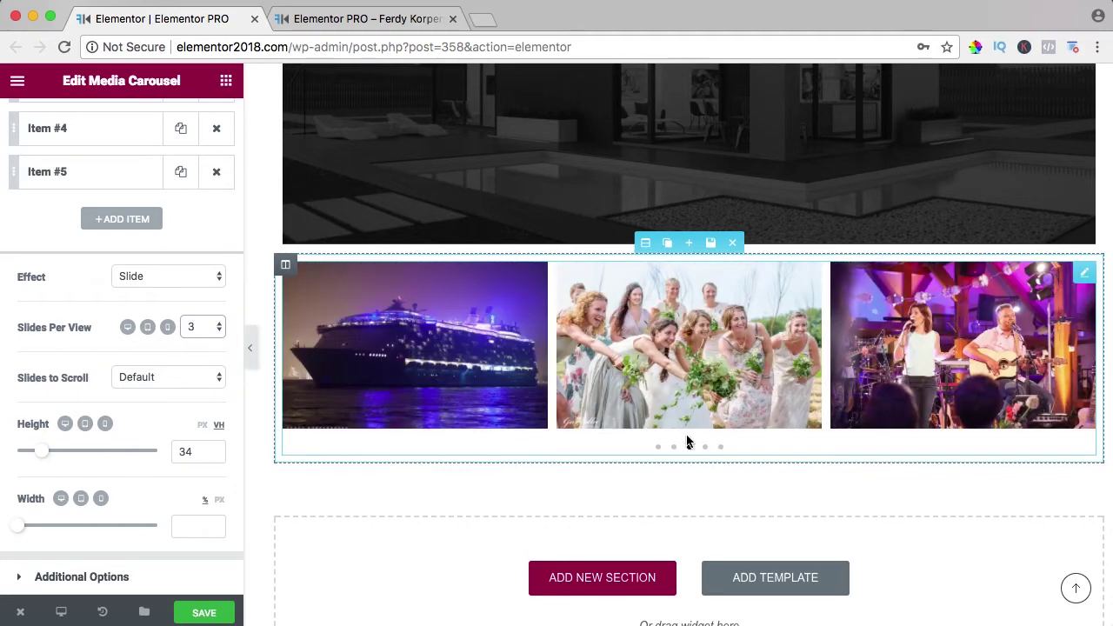
{"action": "left_click", "coordinate": [126, 381]}
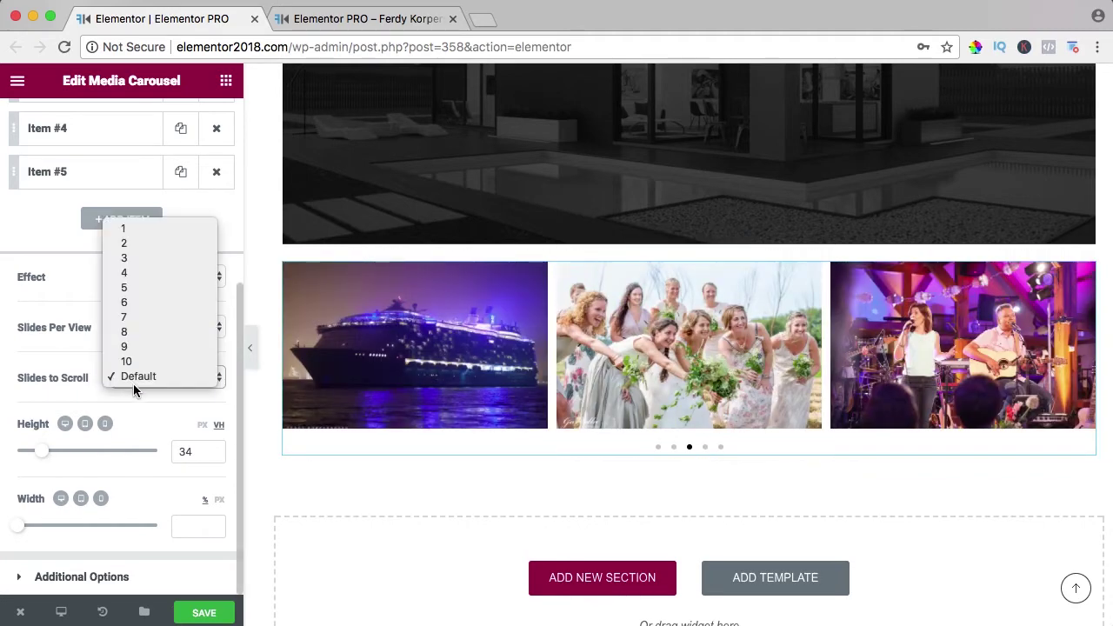
{"action": "left_click", "coordinate": [137, 244]}
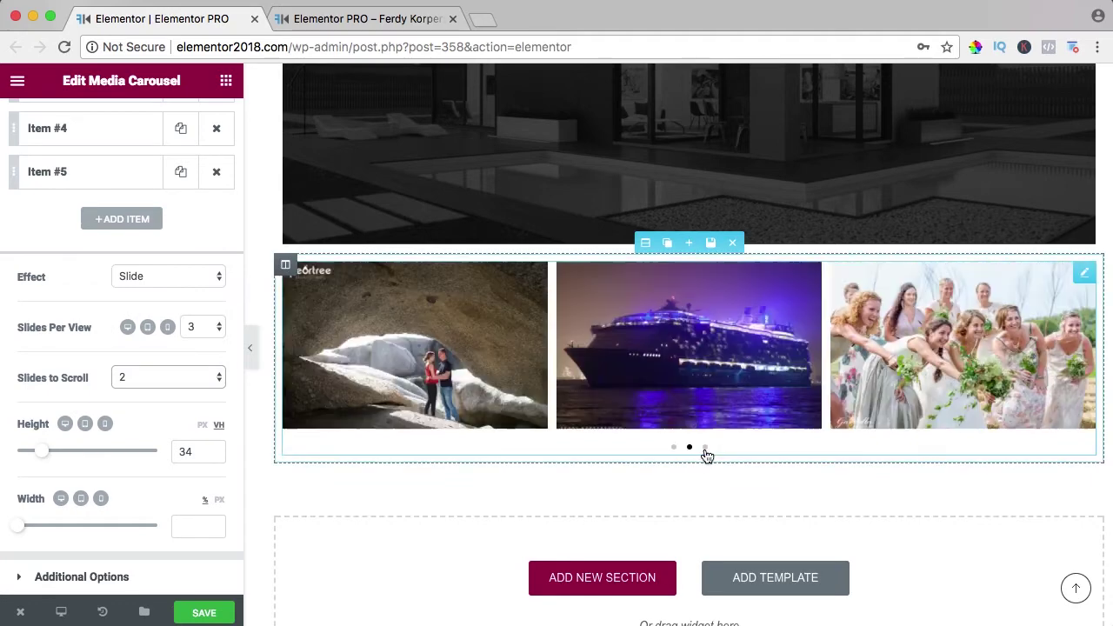
{"action": "left_click", "coordinate": [705, 448]}
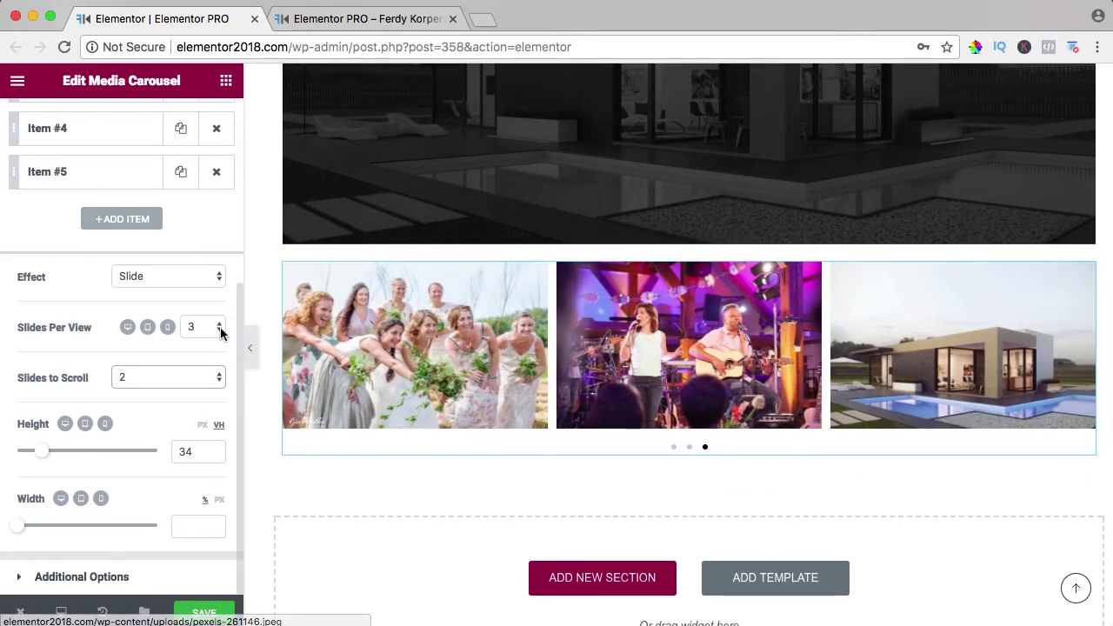
Step: Set Slides to Scroll to 1 and save the page
{"action": "left_click", "coordinate": [134, 381]}
{"action": "left_click", "coordinate": [134, 359]}
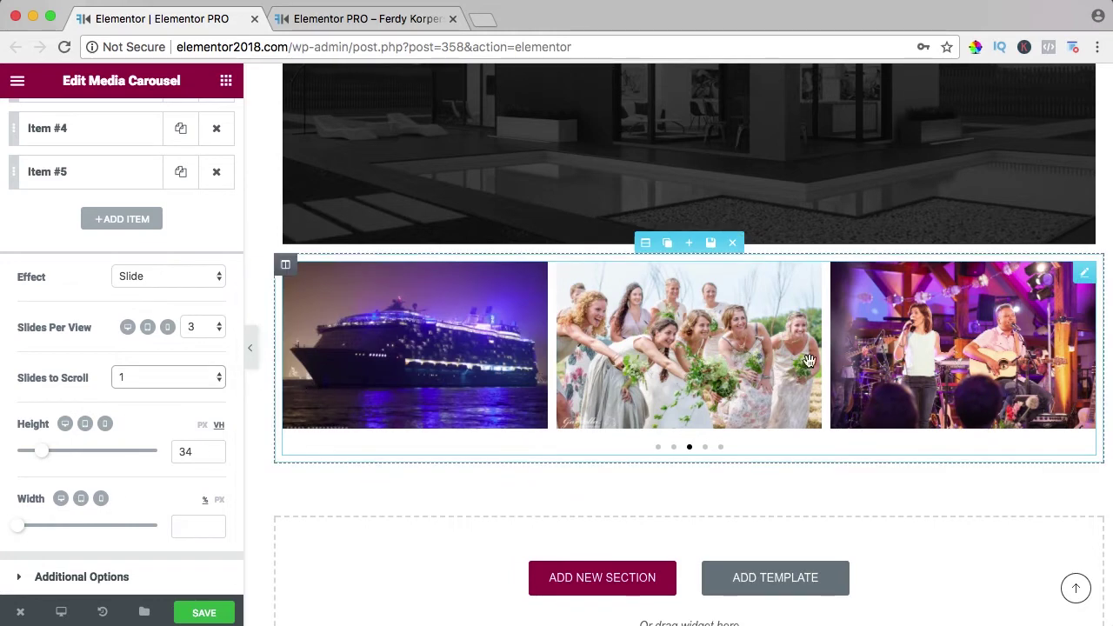
{"action": "scroll", "coordinate": [509, 365], "scroll_direction": "down", "scroll_amount": 3}
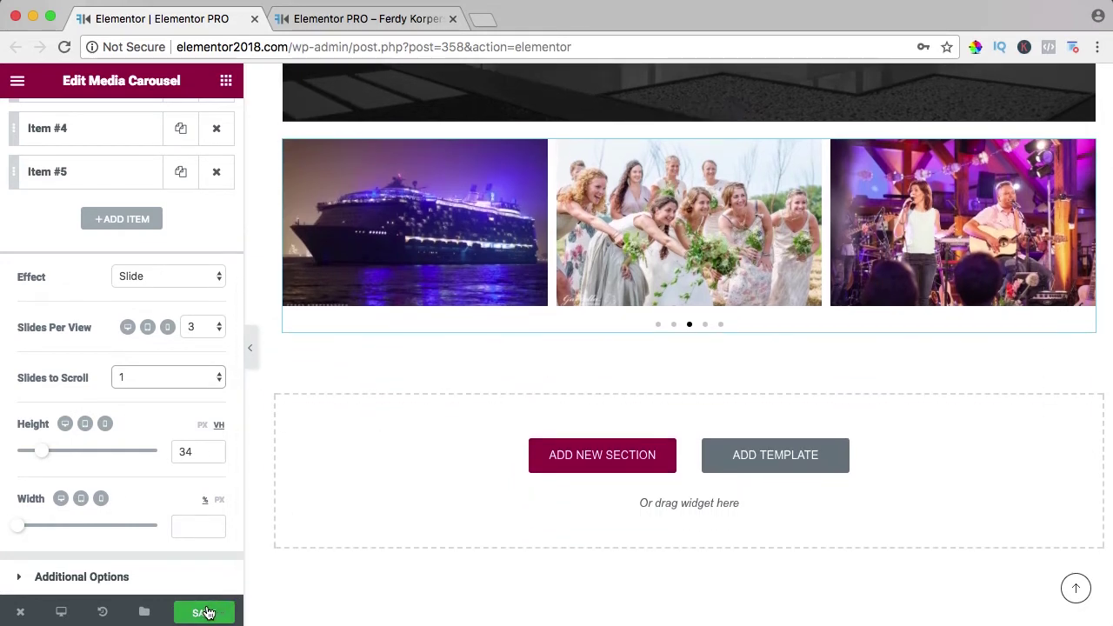
{"action": "left_click", "coordinate": [206, 613]}
Step: Switch to the live page tab and reload it with Cmd+R
{"action": "left_click", "coordinate": [373, 19]}
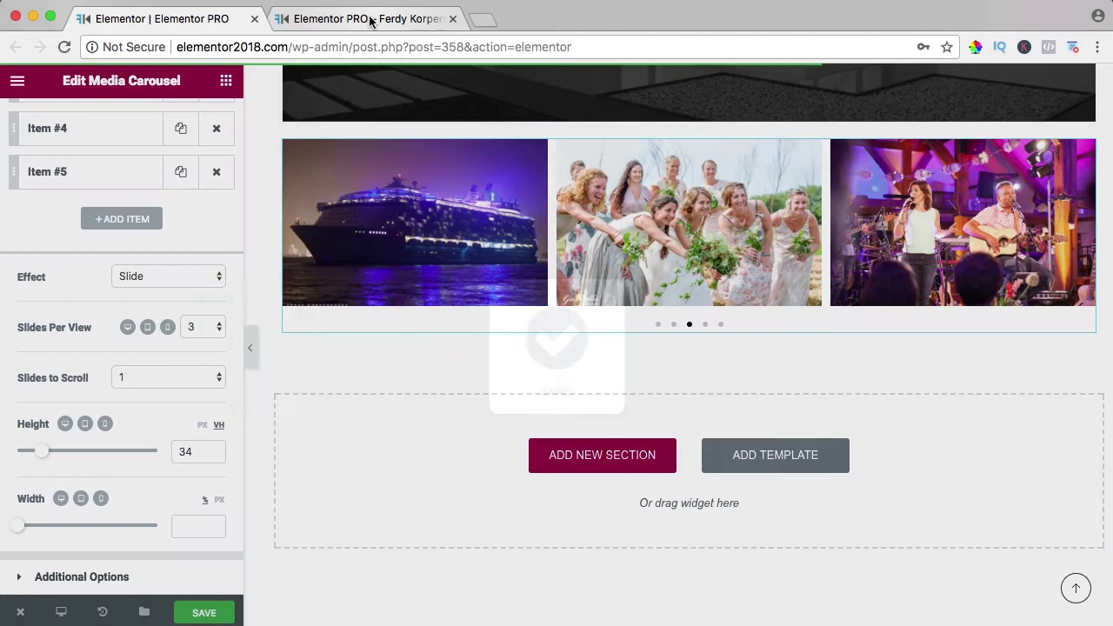
{"action": "key", "text": "super+r"}
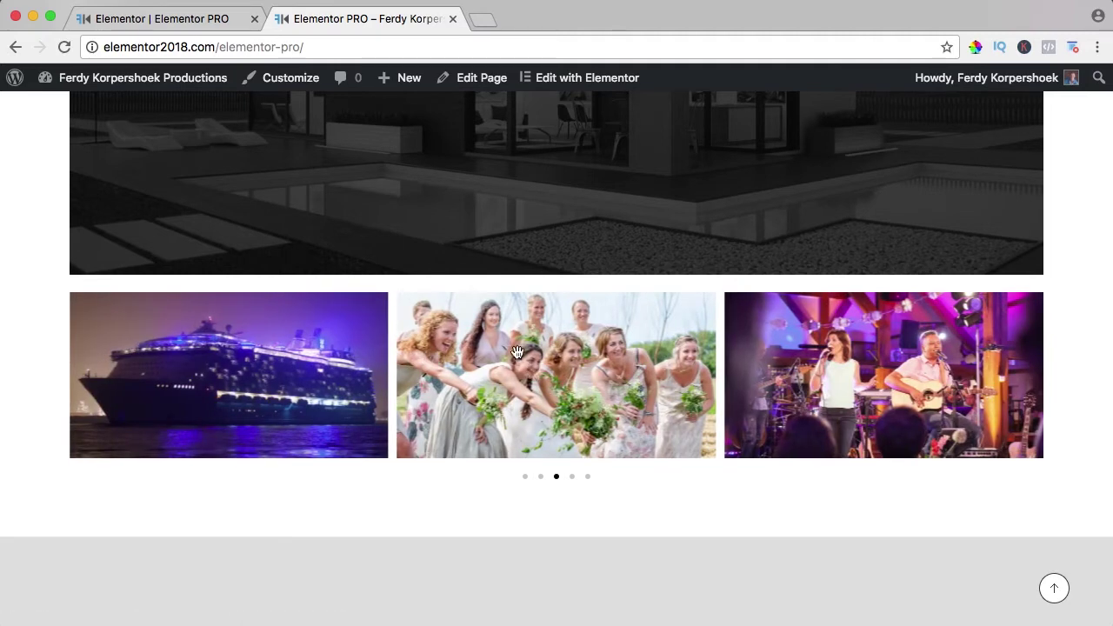
Step: Back in the editor, add a one-column section below the carousel
{"action": "left_click", "coordinate": [199, 18]}
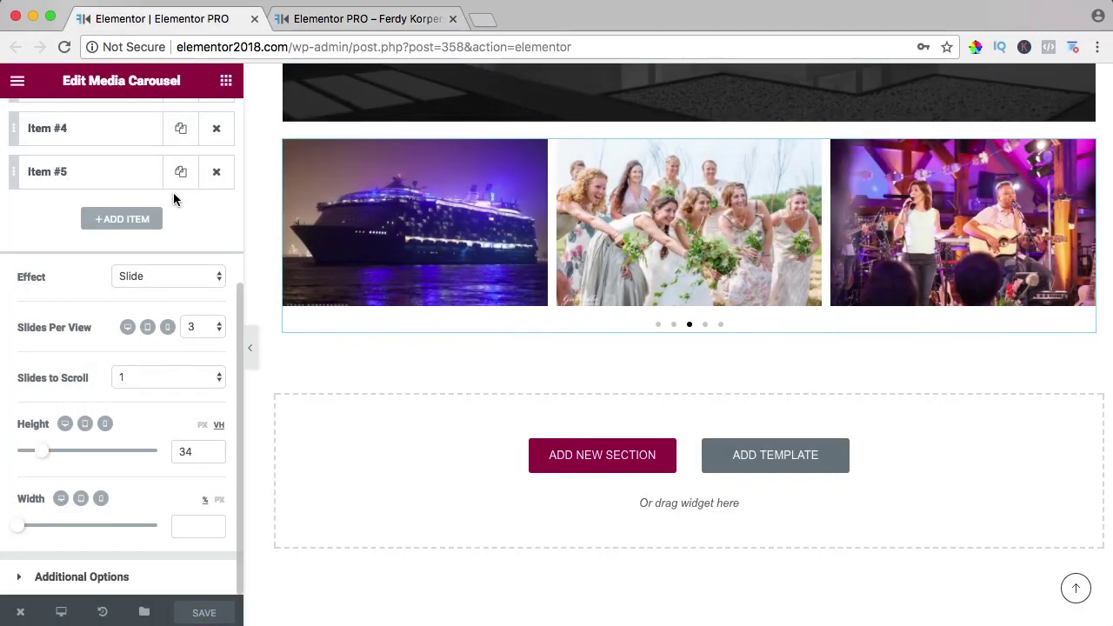
{"action": "left_click", "coordinate": [589, 462]}
{"action": "left_click", "coordinate": [460, 487]}
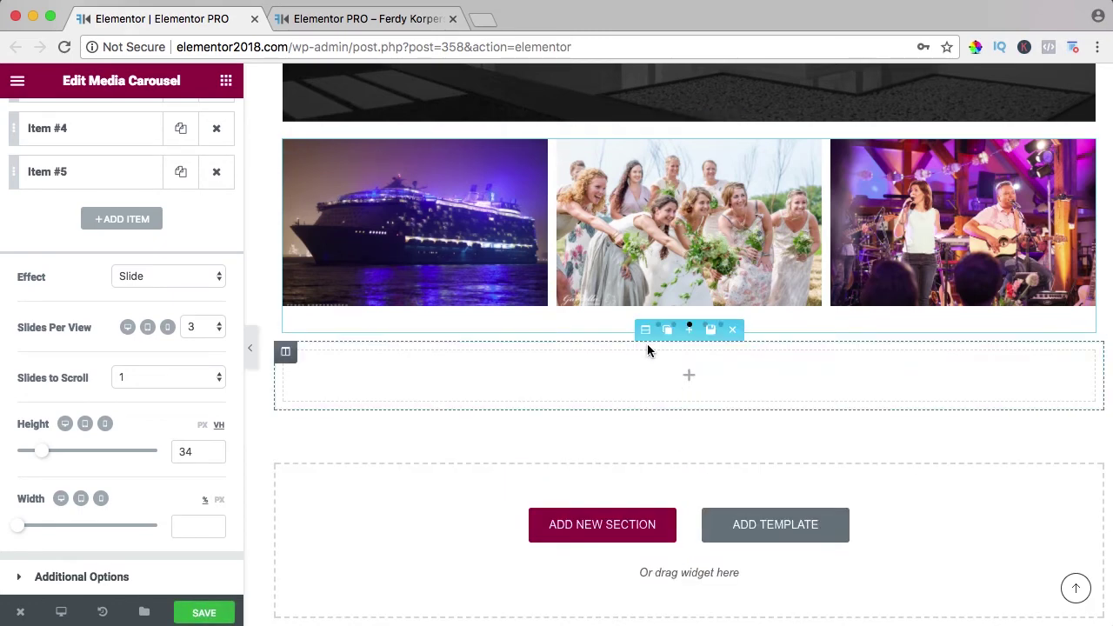
Step: Give the section a gradient background starting violet-blue, angled at 220 degrees
{"action": "left_click", "coordinate": [645, 333]}
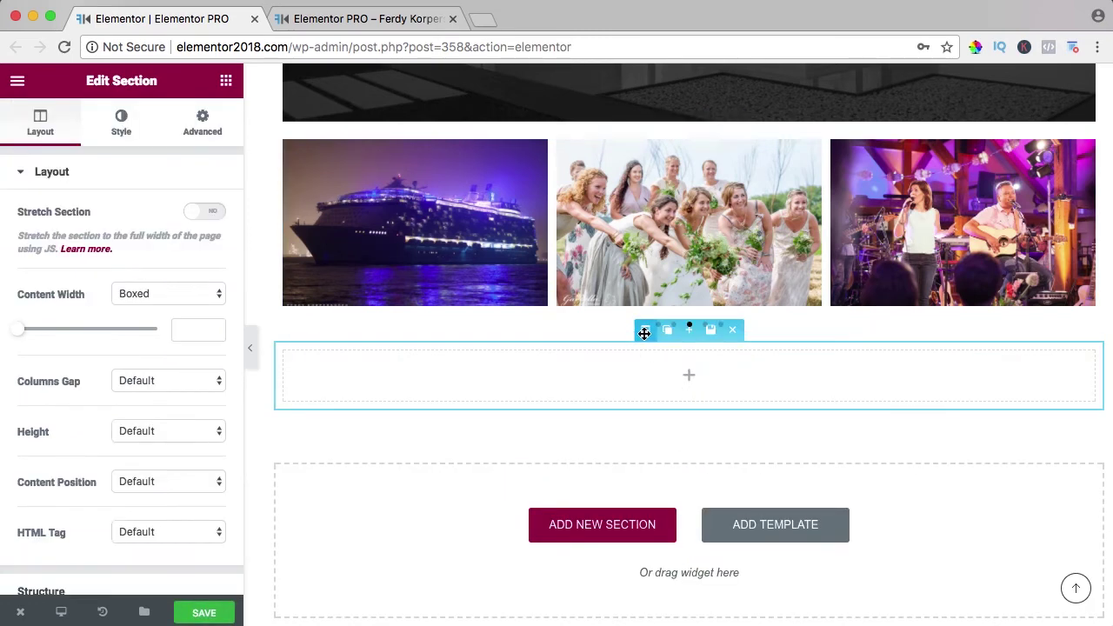
{"action": "left_click", "coordinate": [122, 131]}
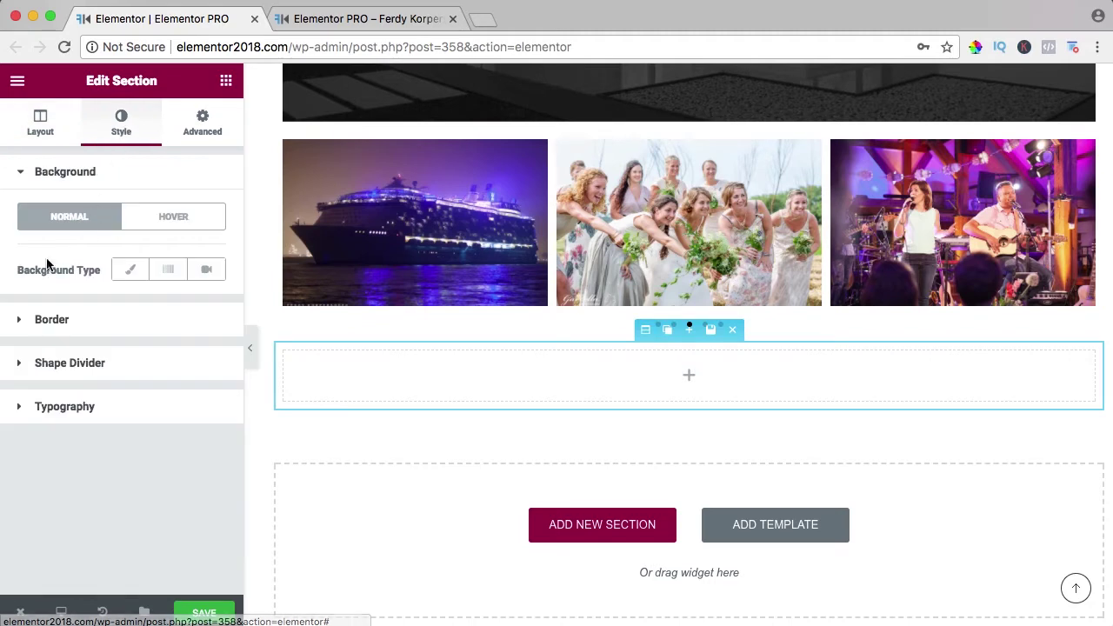
{"action": "left_click", "coordinate": [170, 272]}
{"action": "left_click", "coordinate": [205, 319]}
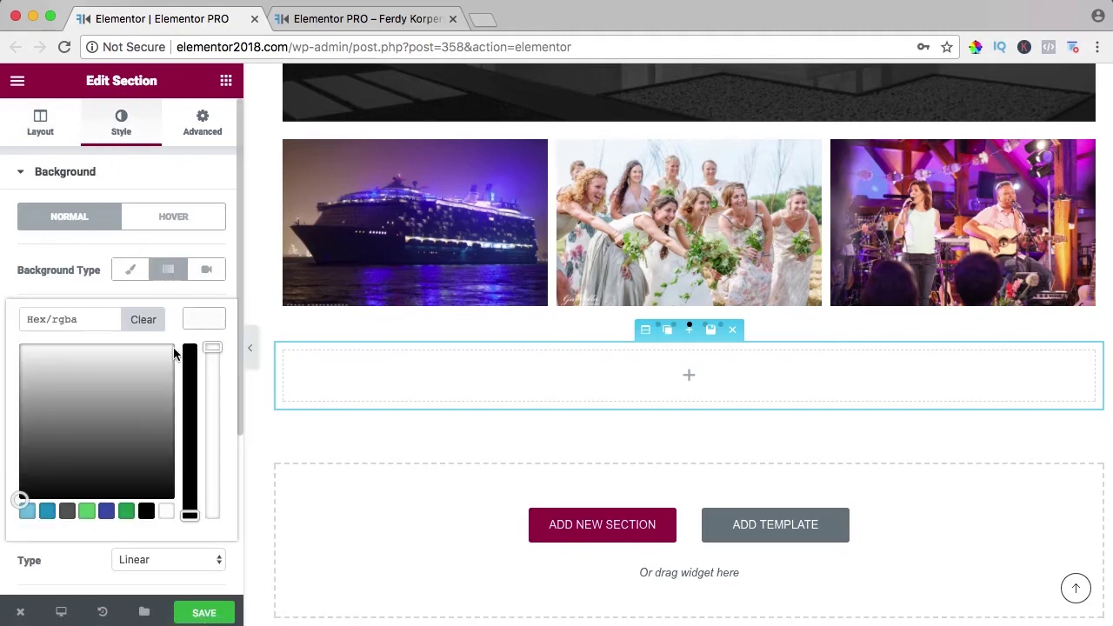
{"action": "left_click", "coordinate": [48, 512]}
{"action": "left_click_drag", "start_coordinate": [120, 357], "coordinate": [126, 353]}
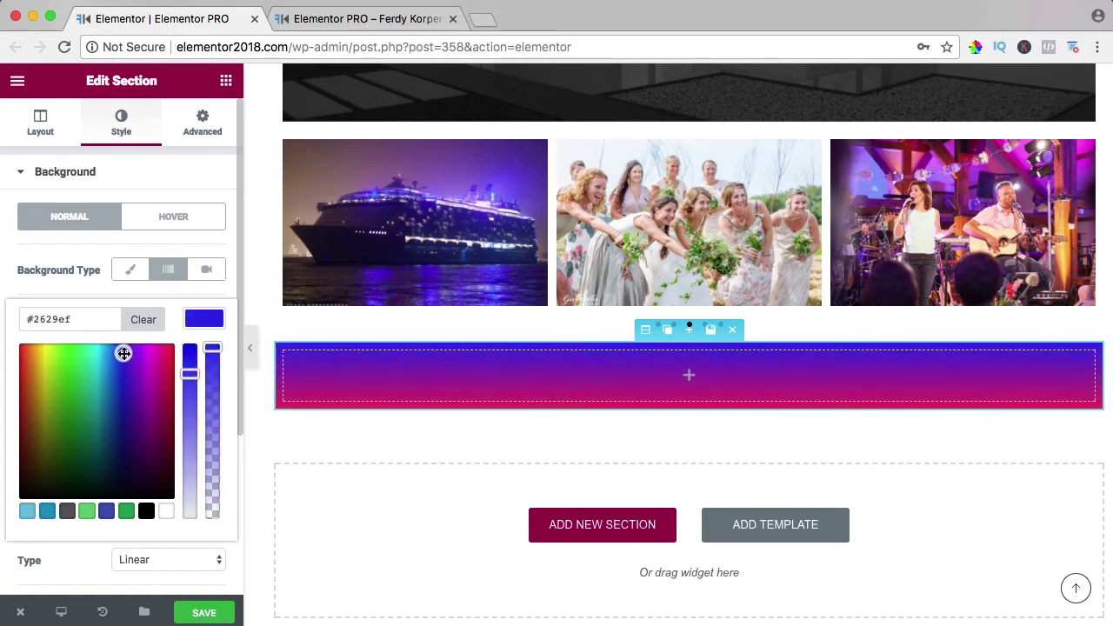
{"action": "left_click", "coordinate": [195, 322]}
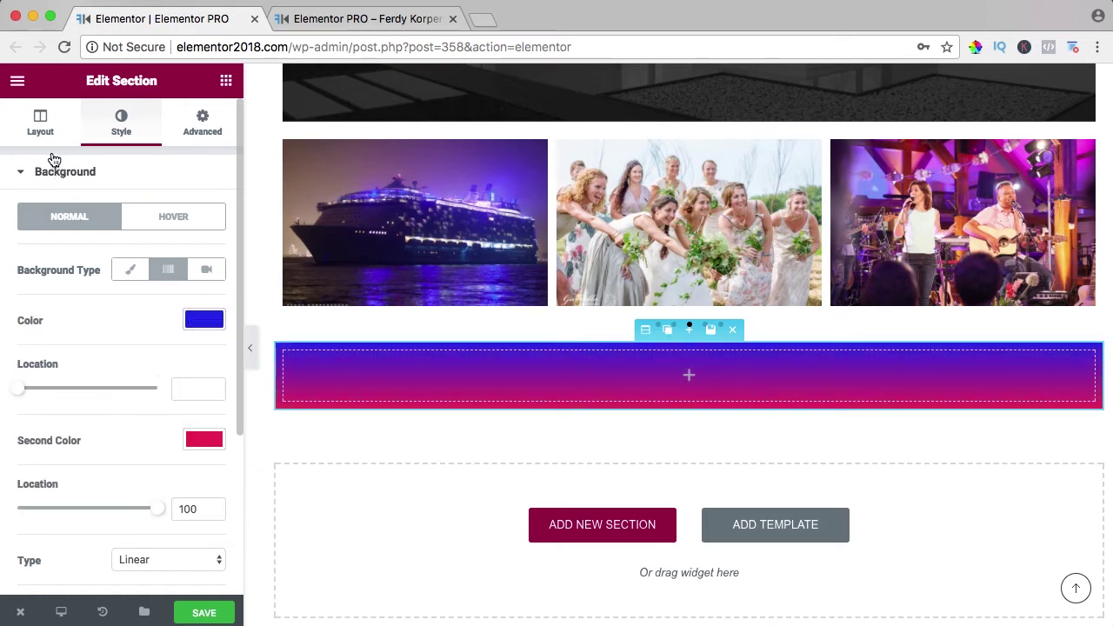
{"action": "scroll", "coordinate": [86, 479], "scroll_direction": "down", "scroll_amount": 3}
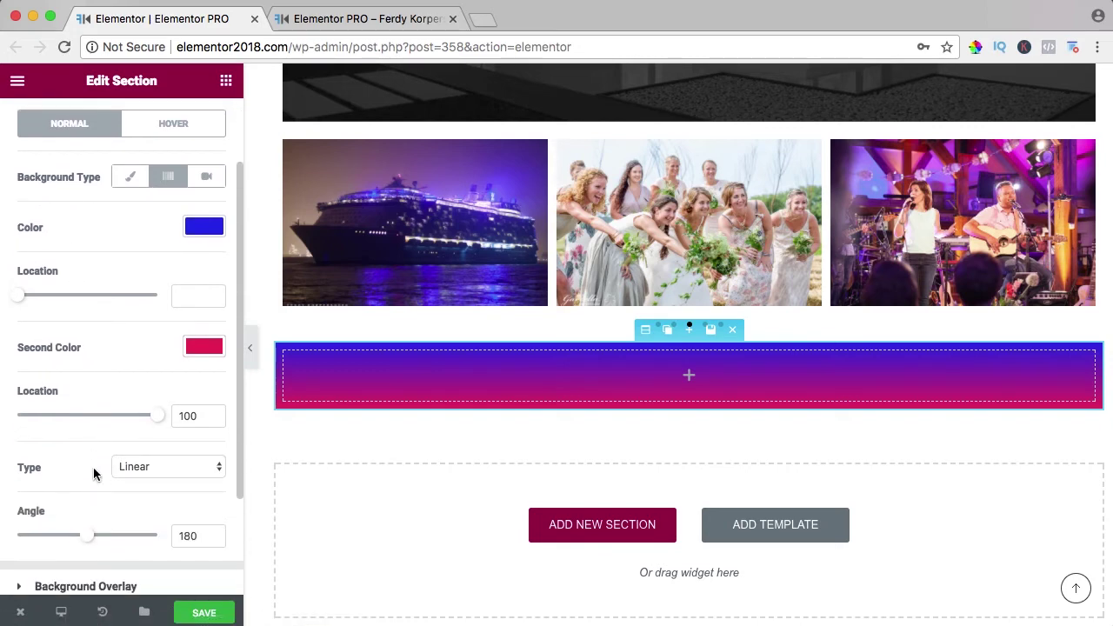
{"action": "left_click_drag", "start_coordinate": [81, 499], "coordinate": [104, 507]}
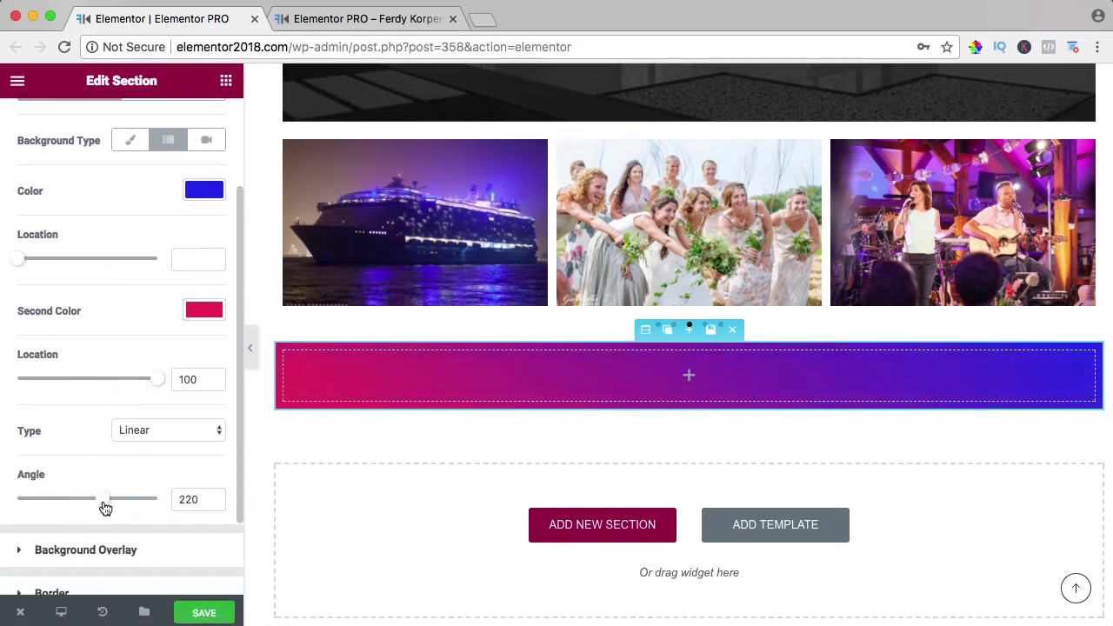
Step: Search widgets for 'med' and drop a Media Carousel into the gradient section
{"action": "left_click", "coordinate": [225, 82]}
{"action": "scroll", "coordinate": [106, 190], "scroll_direction": "down", "scroll_amount": 1}
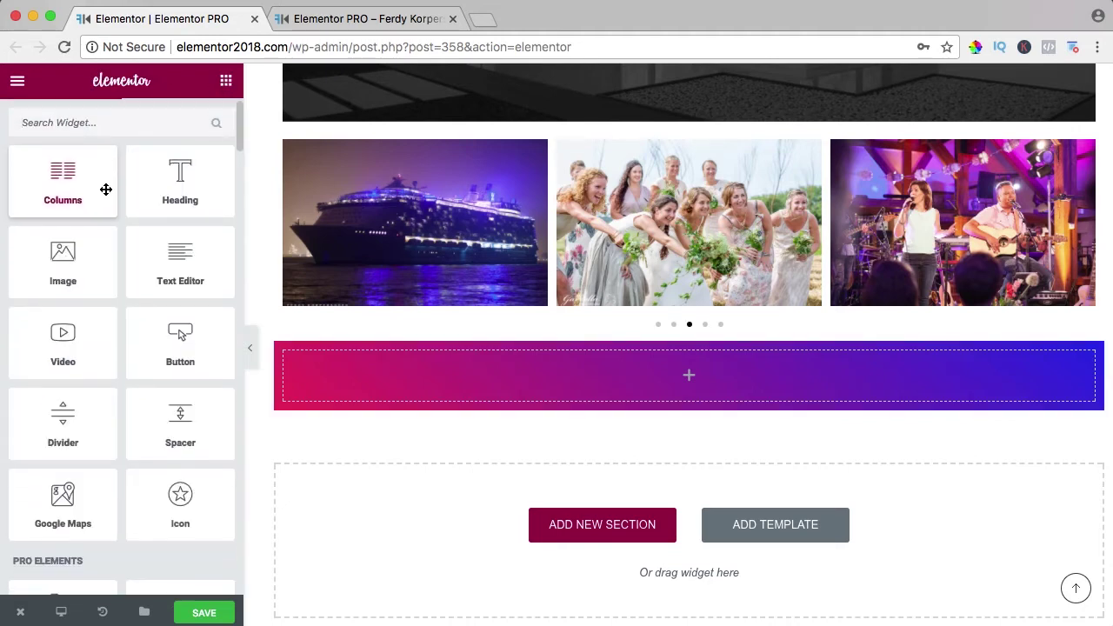
{"action": "left_click", "coordinate": [97, 123]}
{"action": "type", "text": "media"}
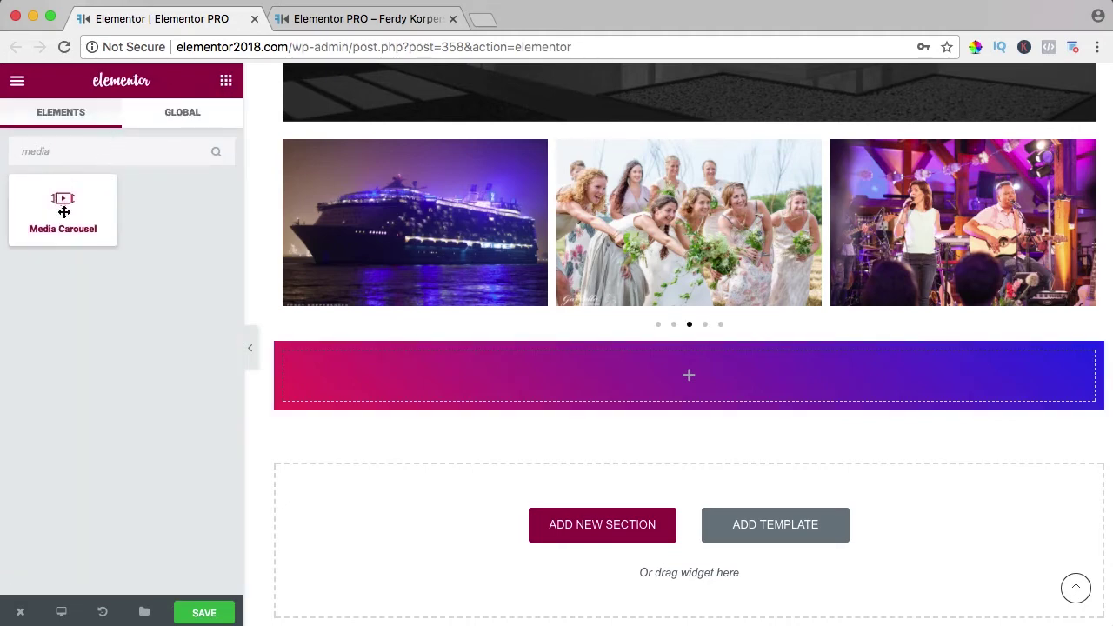
{"action": "left_click_drag", "start_coordinate": [64, 212], "coordinate": [601, 391]}
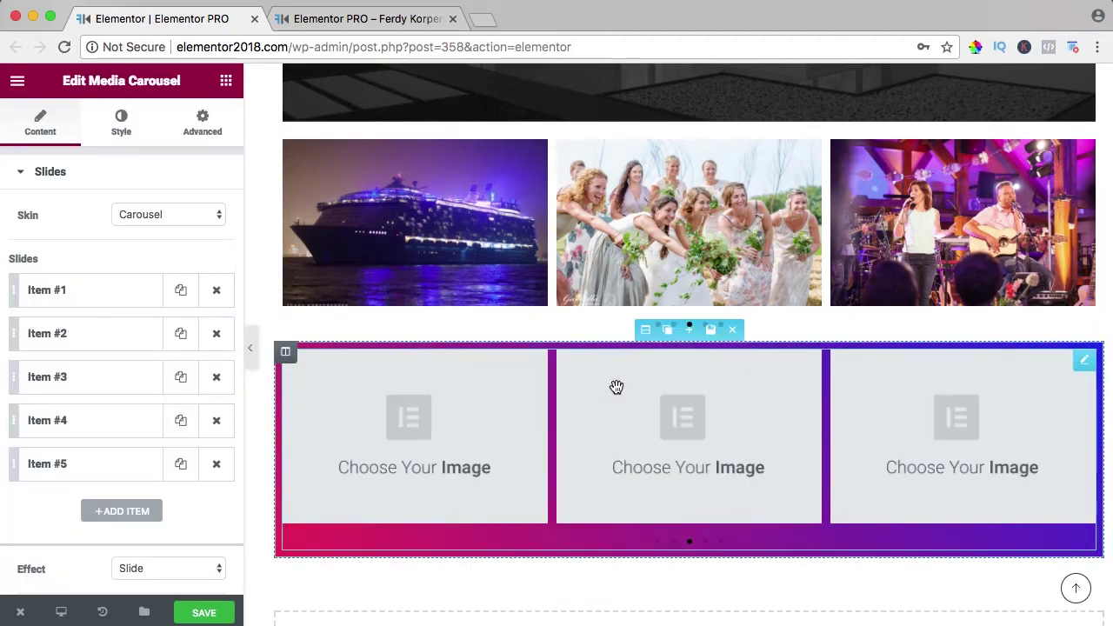
Step: Delete four extra slides so the carousel keeps one
{"action": "left_click", "coordinate": [216, 334]}
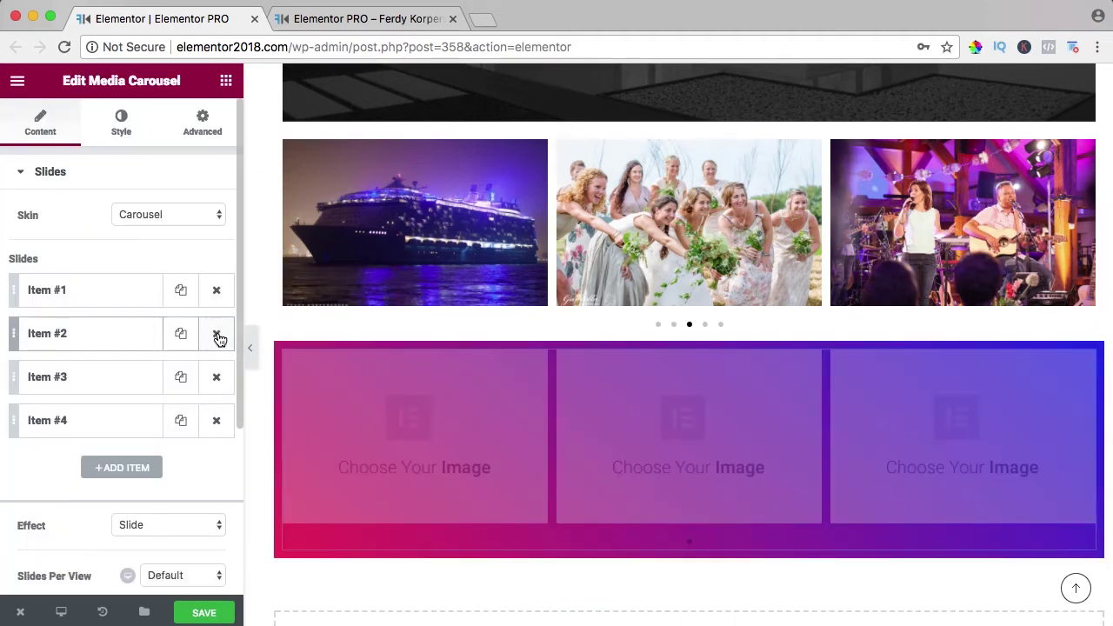
{"action": "left_click", "coordinate": [216, 334]}
{"action": "left_click", "coordinate": [216, 334]}
{"action": "left_click", "coordinate": [216, 334]}
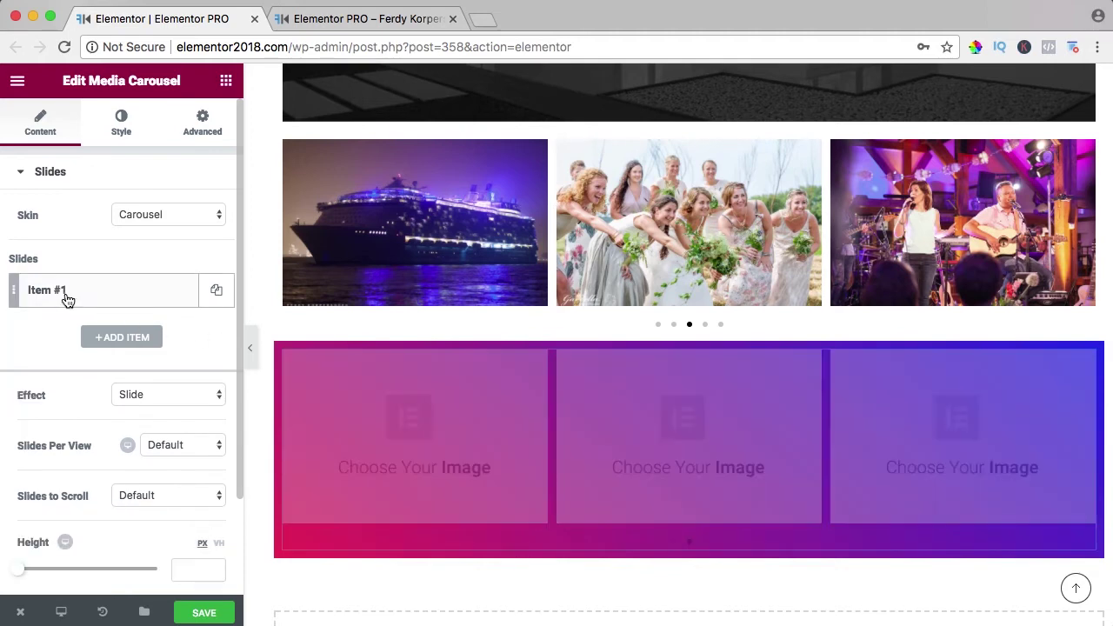
Step: Insert the Countdown thumbnail from the Media Library as Item #1's image
{"action": "left_click", "coordinate": [64, 296]}
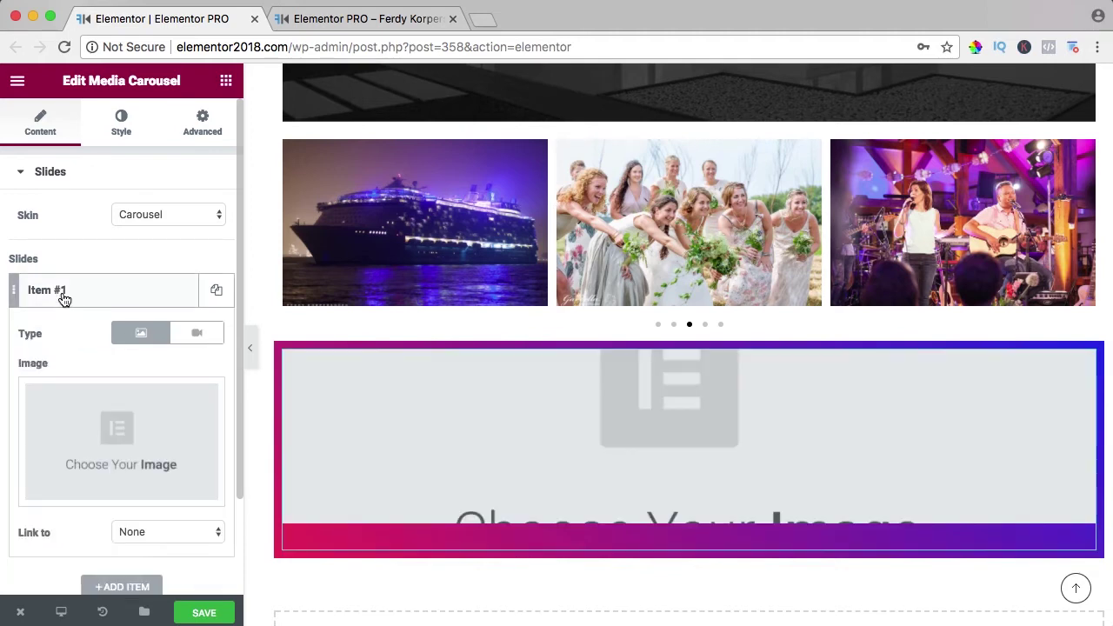
{"action": "left_click", "coordinate": [113, 430]}
{"action": "left_click", "coordinate": [220, 402]}
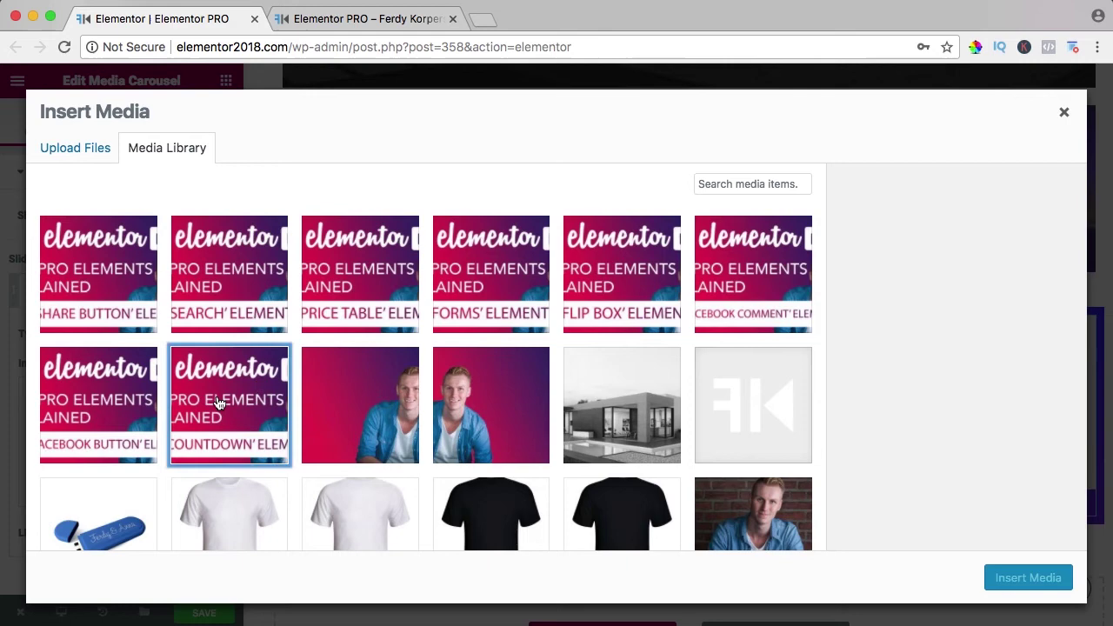
{"action": "left_click", "coordinate": [1028, 579]}
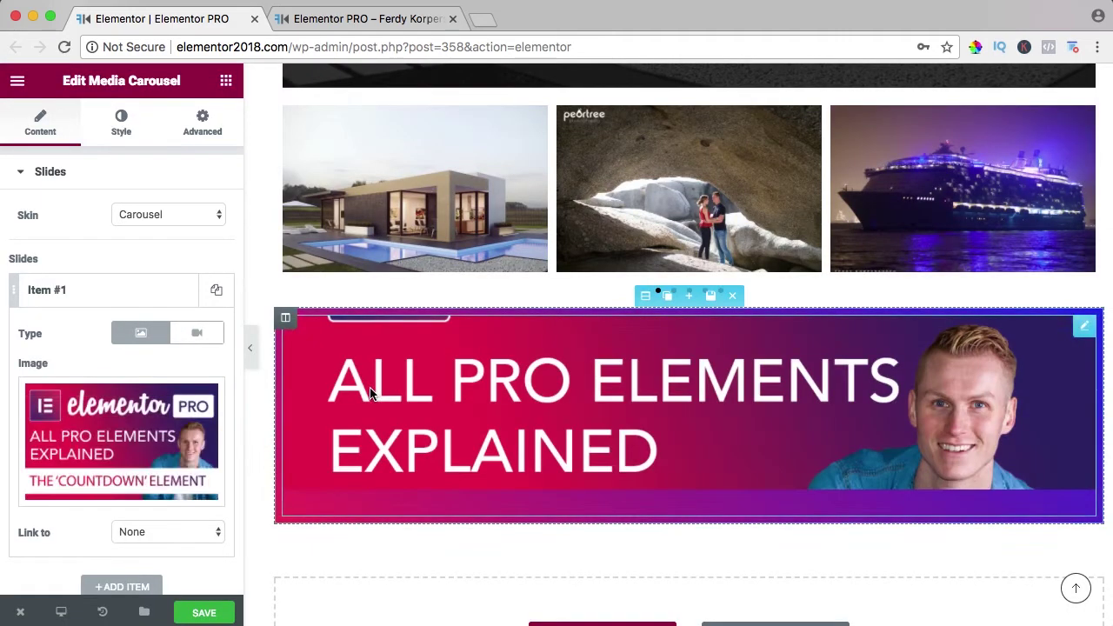
{"action": "scroll", "coordinate": [121, 374], "scroll_direction": "down", "scroll_amount": 2}
{"action": "scroll", "coordinate": [120, 375], "scroll_direction": "down", "scroll_amount": 1}
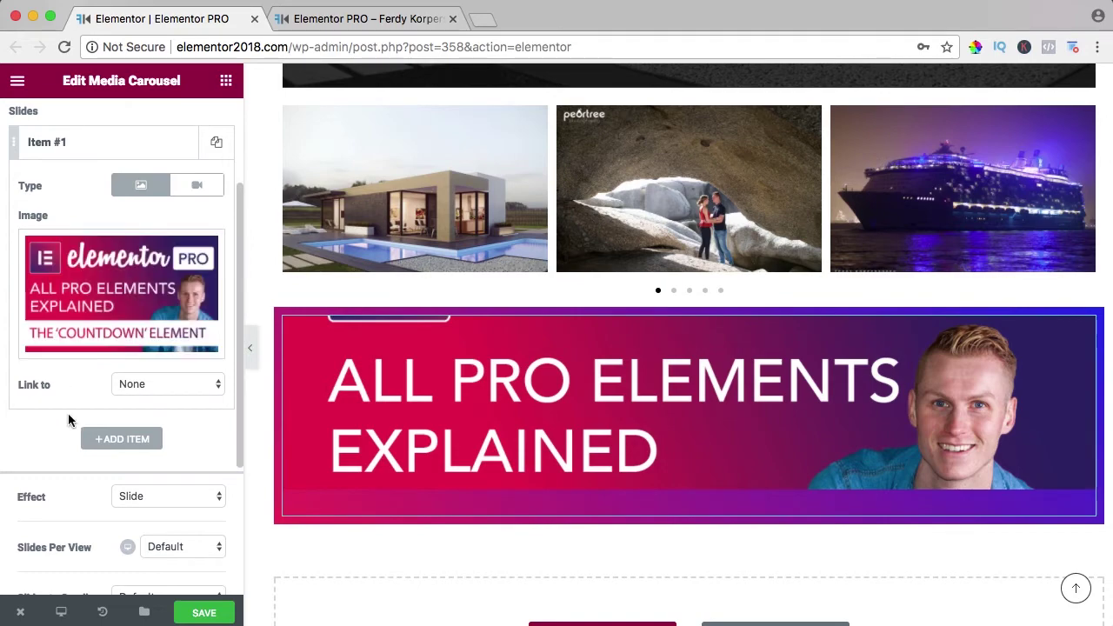
Step: In a new tab, search YouTube for 'countdown element elementor'
{"action": "left_click", "coordinate": [481, 18]}
{"action": "type", "text": "y"}
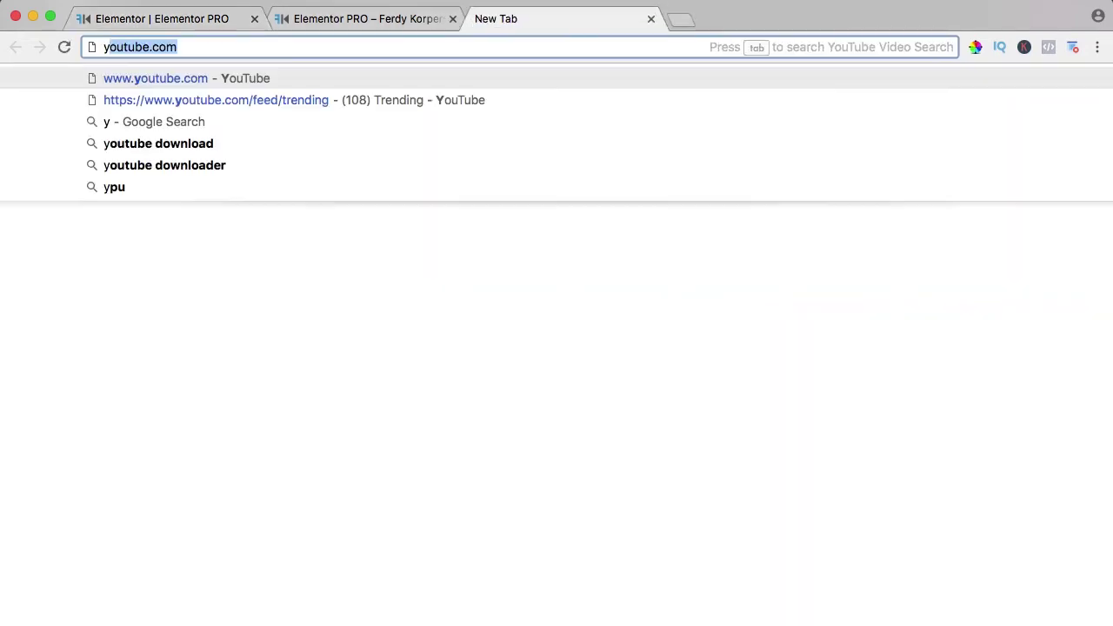
{"action": "key", "text": "Return"}
{"action": "type", "text": "countdown el"}
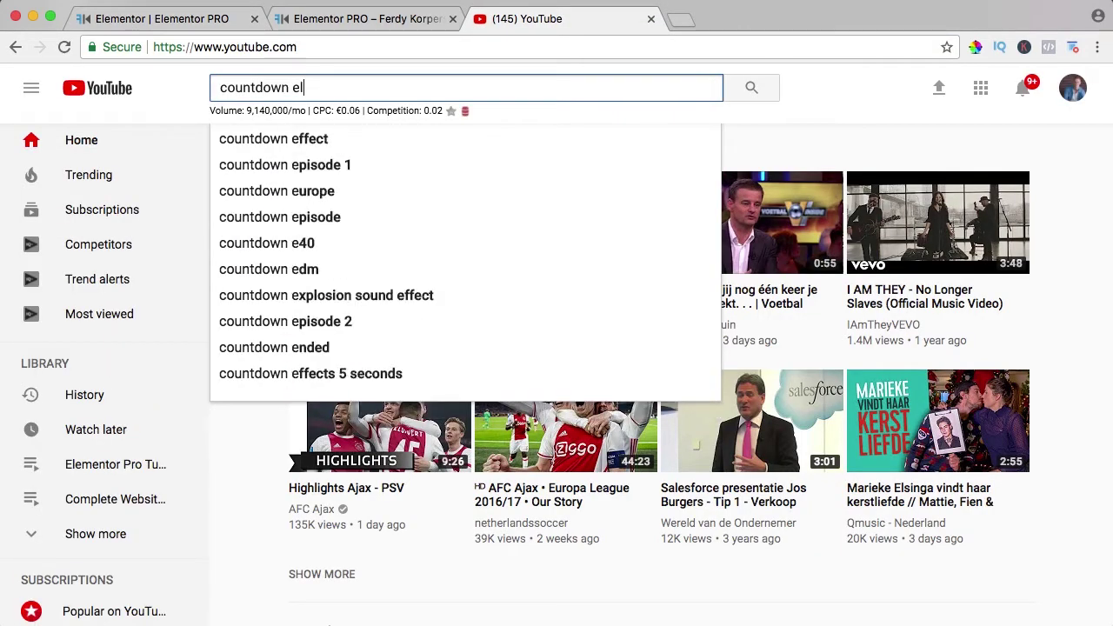
{"action": "type", "text": "ement elementor"}
{"action": "key", "text": "Return"}
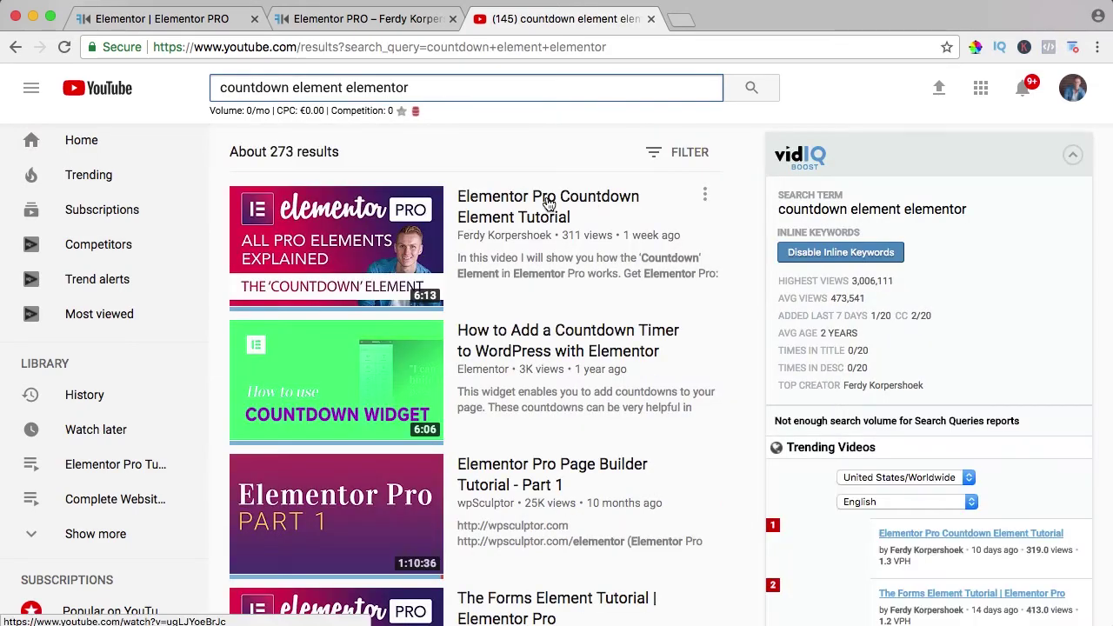
Step: Copy the first result's link address and close the YouTube tab
{"action": "right_click", "coordinate": [548, 199]}
{"action": "left_click", "coordinate": [583, 281]}
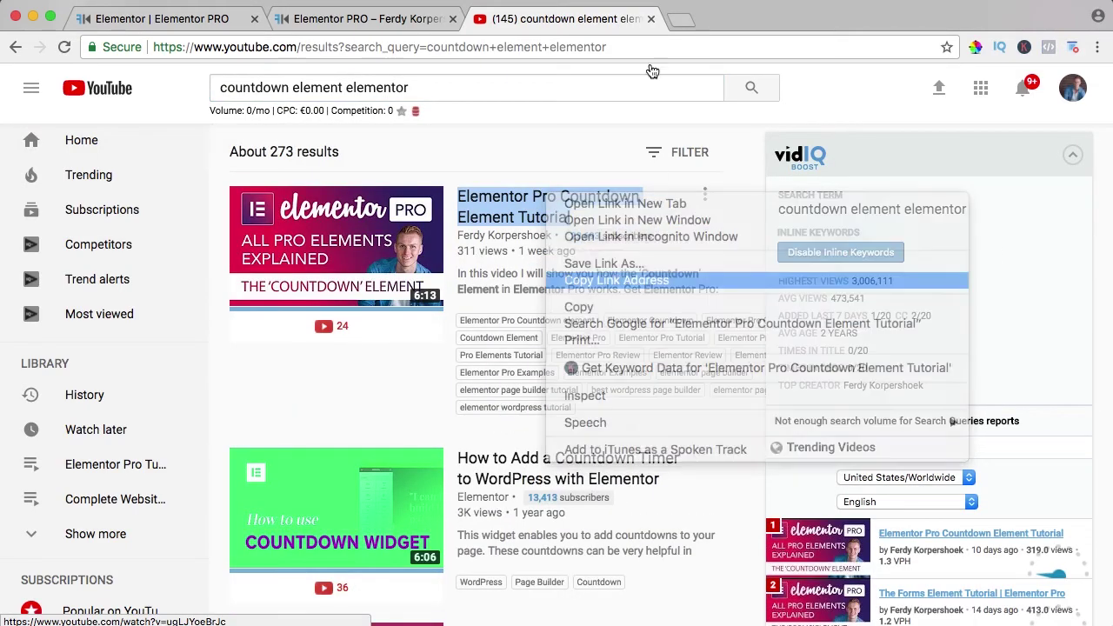
{"action": "left_click", "coordinate": [650, 18]}
Step: Link the first slide to the pasted YouTube URL as a Custom URL, opening in a new window
{"action": "left_click", "coordinate": [220, 26]}
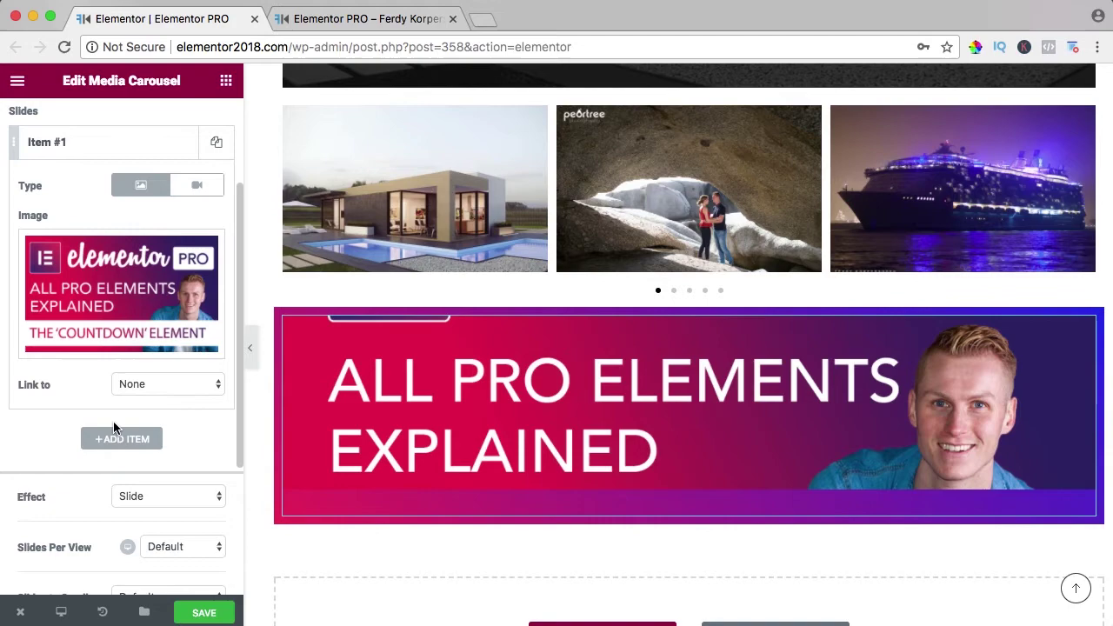
{"action": "left_click", "coordinate": [149, 385]}
{"action": "left_click", "coordinate": [148, 417]}
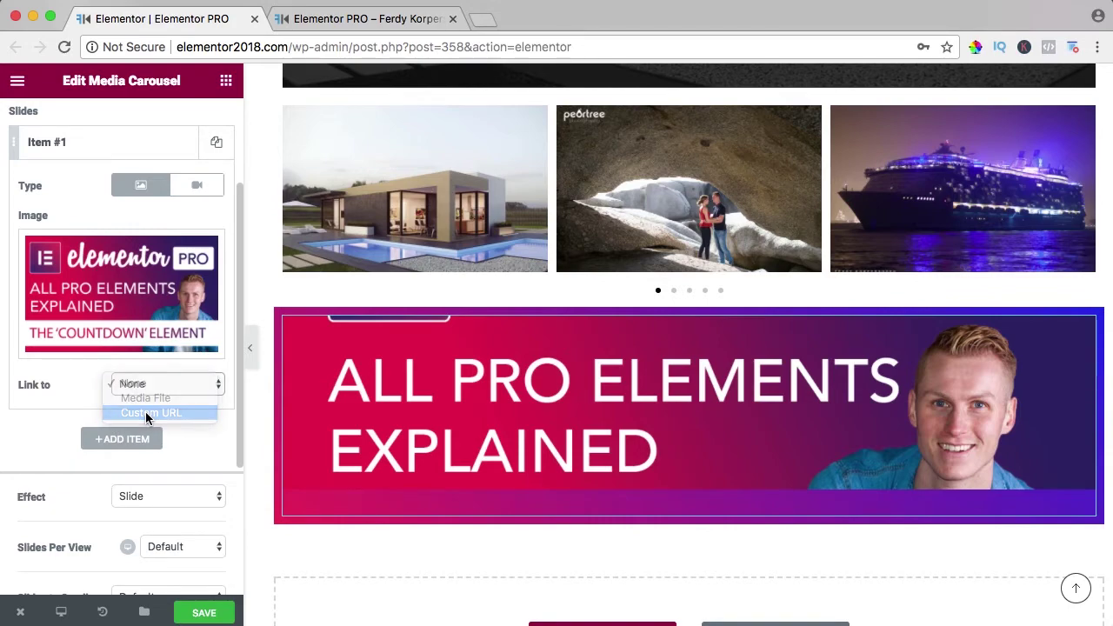
{"action": "left_click", "coordinate": [96, 419]}
{"action": "key", "text": "super+v"}
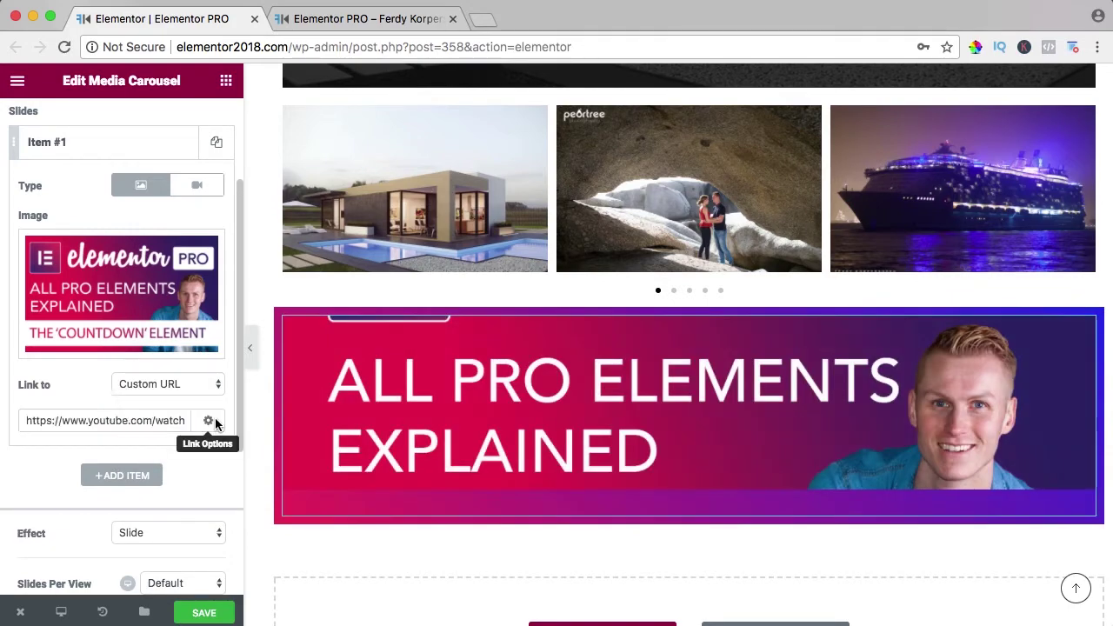
{"action": "left_click", "coordinate": [207, 420]}
{"action": "left_click", "coordinate": [86, 458]}
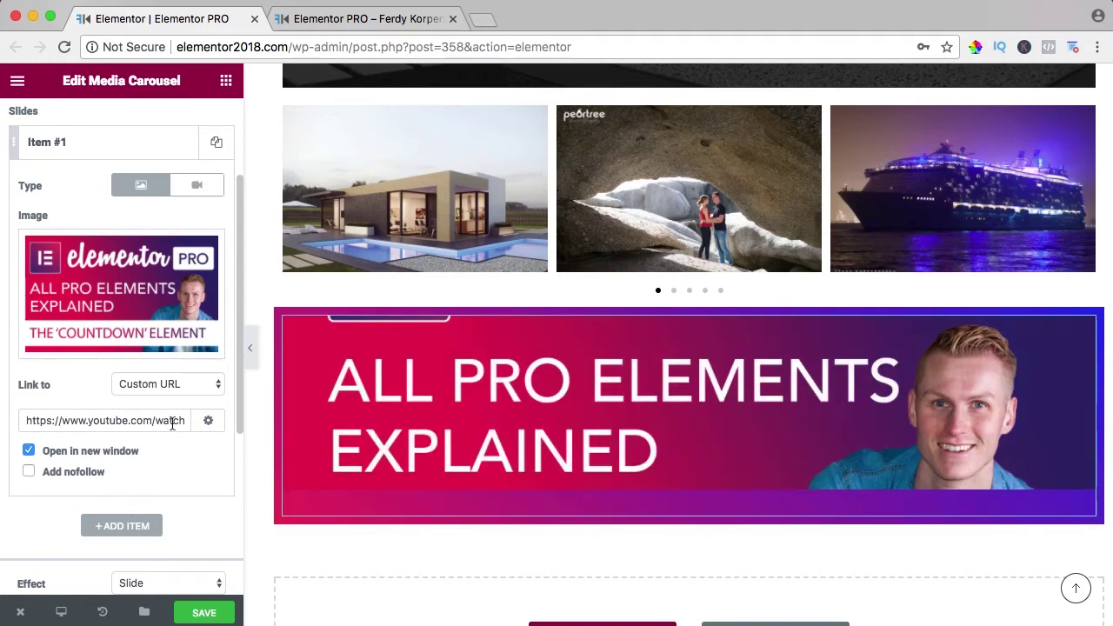
Step: Duplicate the slide and give the second slide the Facebook Button thumbnail
{"action": "left_click", "coordinate": [216, 144]}
{"action": "left_click", "coordinate": [92, 187]}
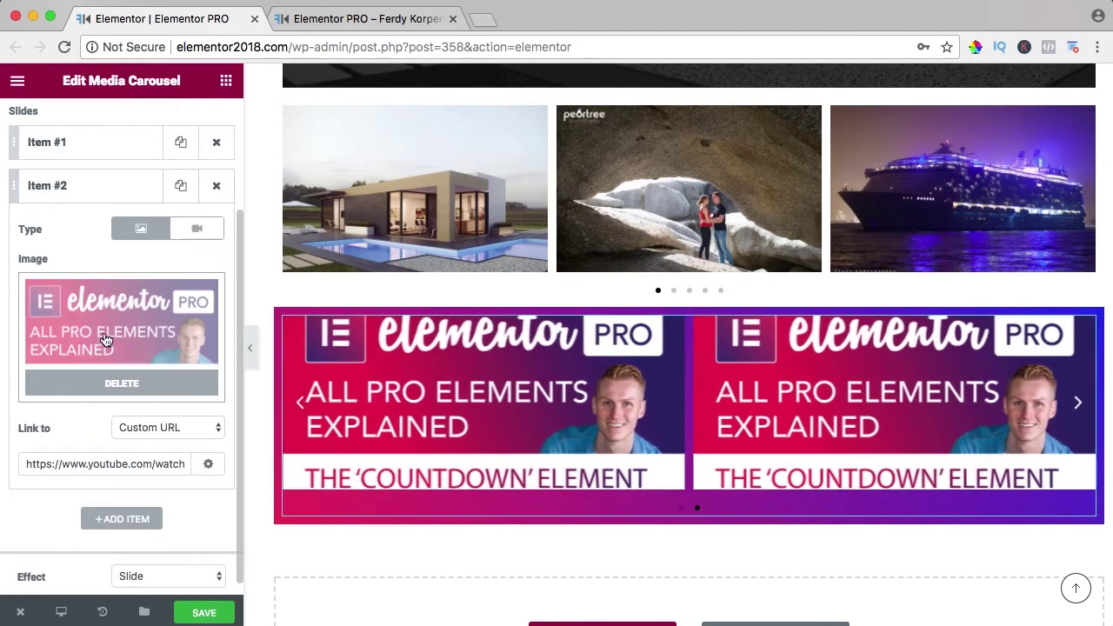
{"action": "left_click", "coordinate": [105, 345]}
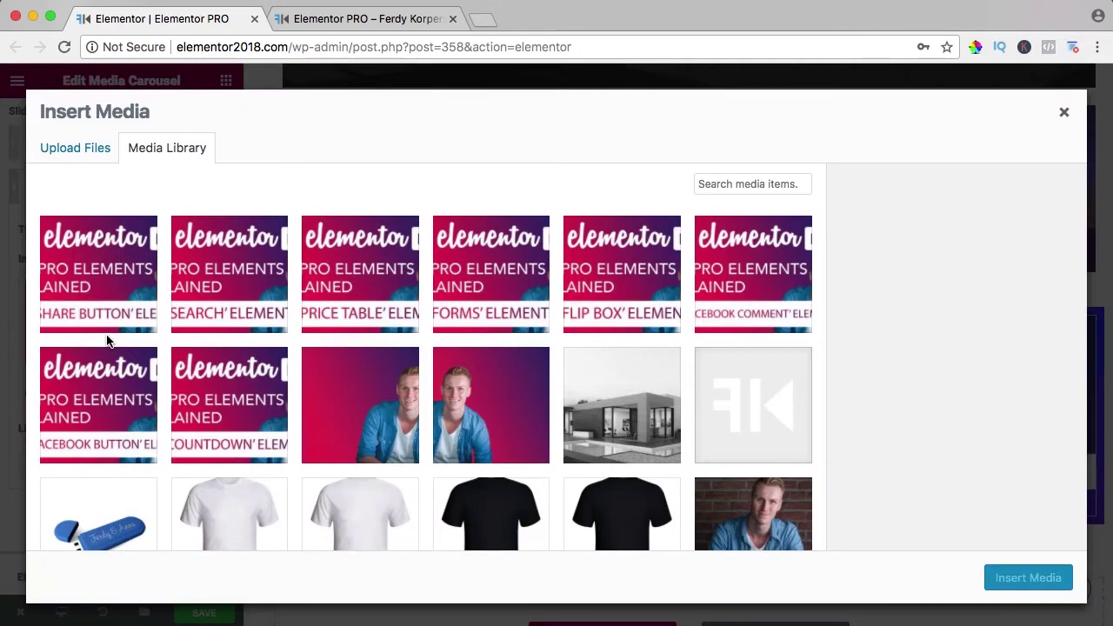
{"action": "left_click", "coordinate": [118, 402]}
{"action": "left_click", "coordinate": [1028, 578]}
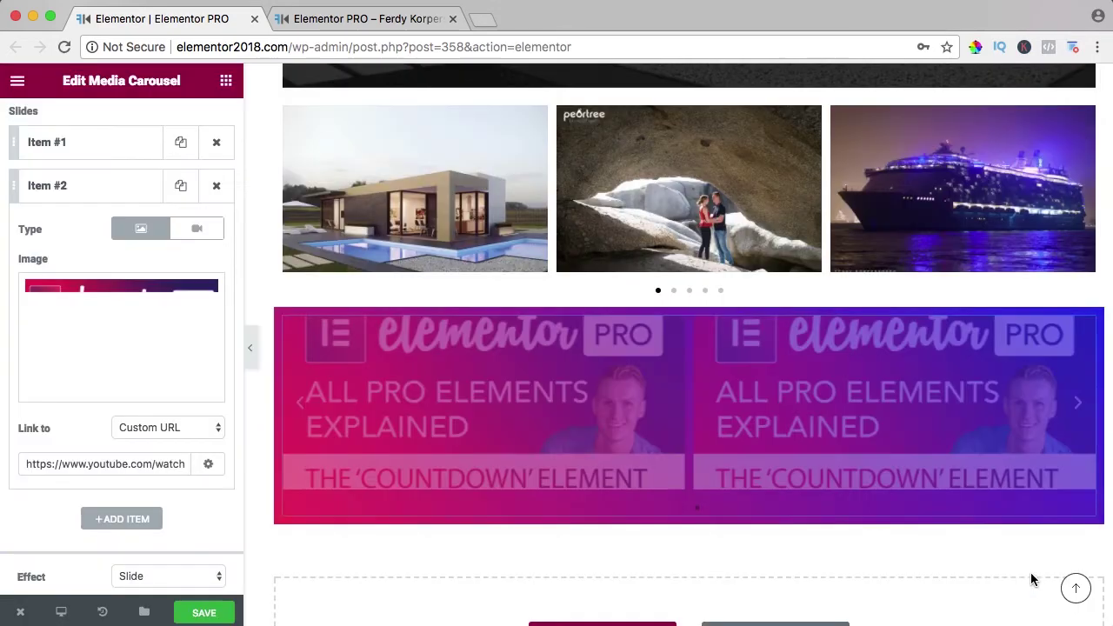
Step: Search YouTube in a new tab for 'elementor pro facebook button'
{"action": "key", "text": "ctrl+t"}
{"action": "type", "text": "youtube.com"}
{"action": "key", "text": "Return"}
{"action": "type", "text": "elementor p"}
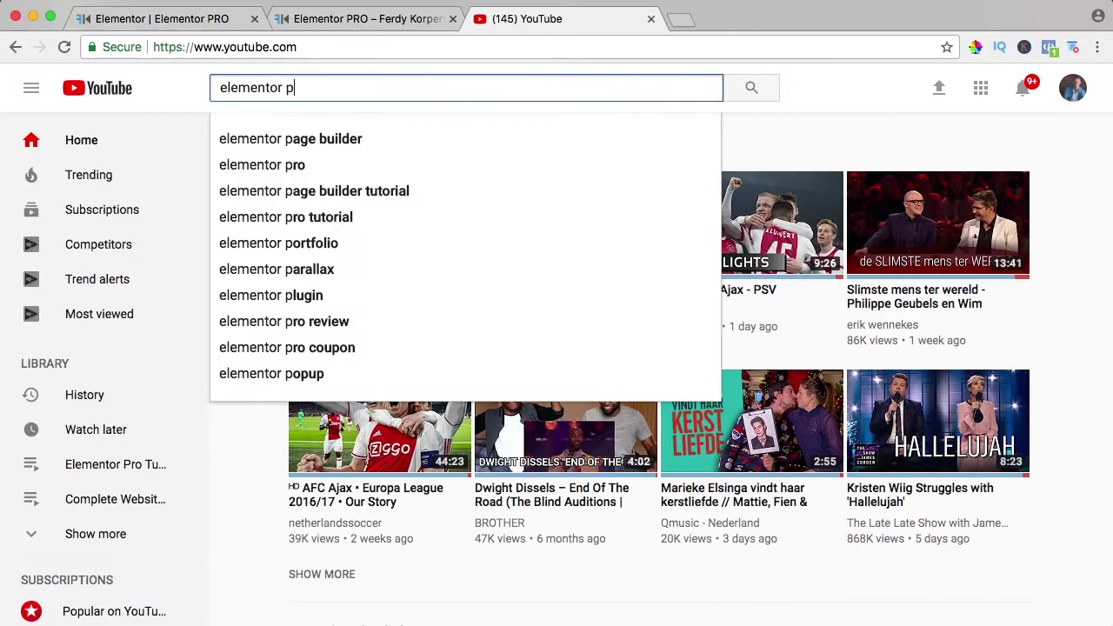
{"action": "type", "text": "ro facebook button"}
{"action": "key", "text": "Return"}
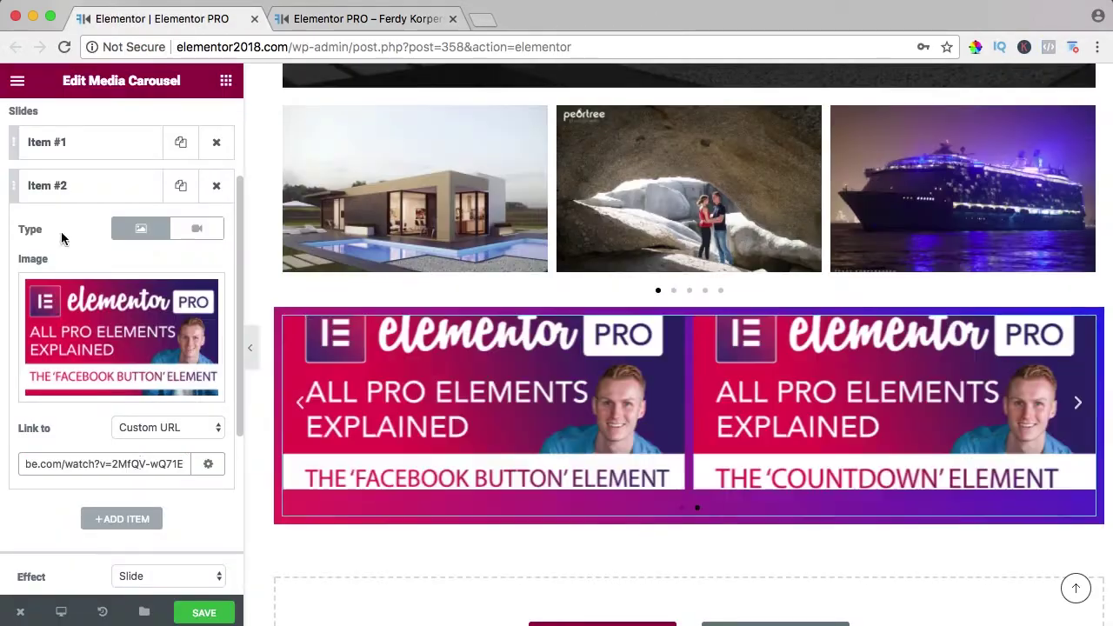
Step: Duplicate the second slide and give the third slide the Facebook Comment thumbnail
{"action": "left_click", "coordinate": [104, 186]}
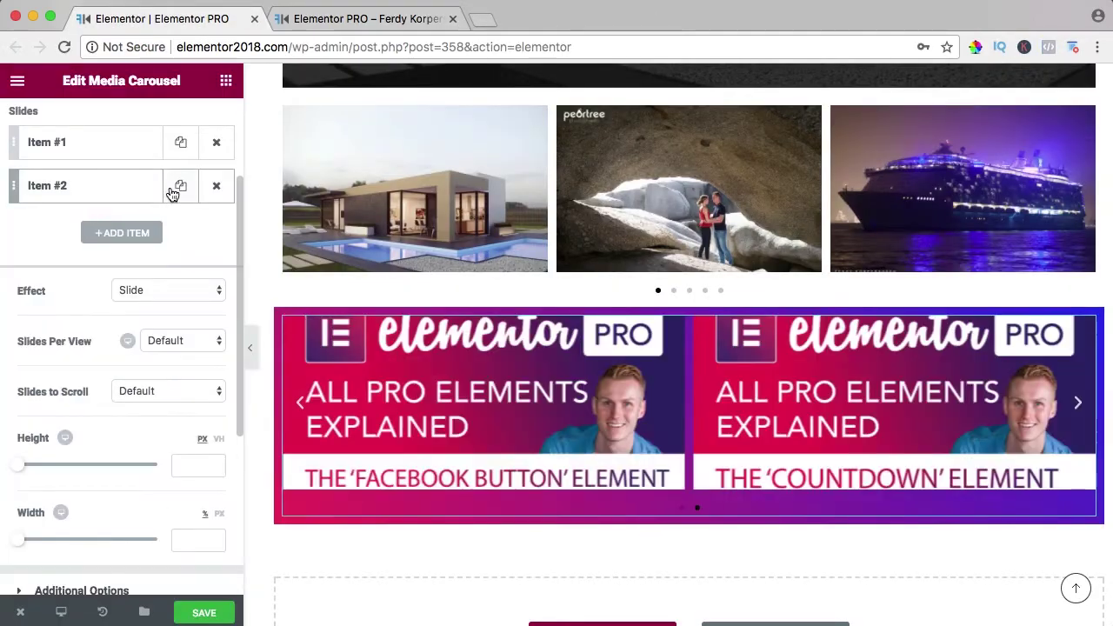
{"action": "left_click", "coordinate": [180, 186]}
{"action": "left_click", "coordinate": [87, 230]}
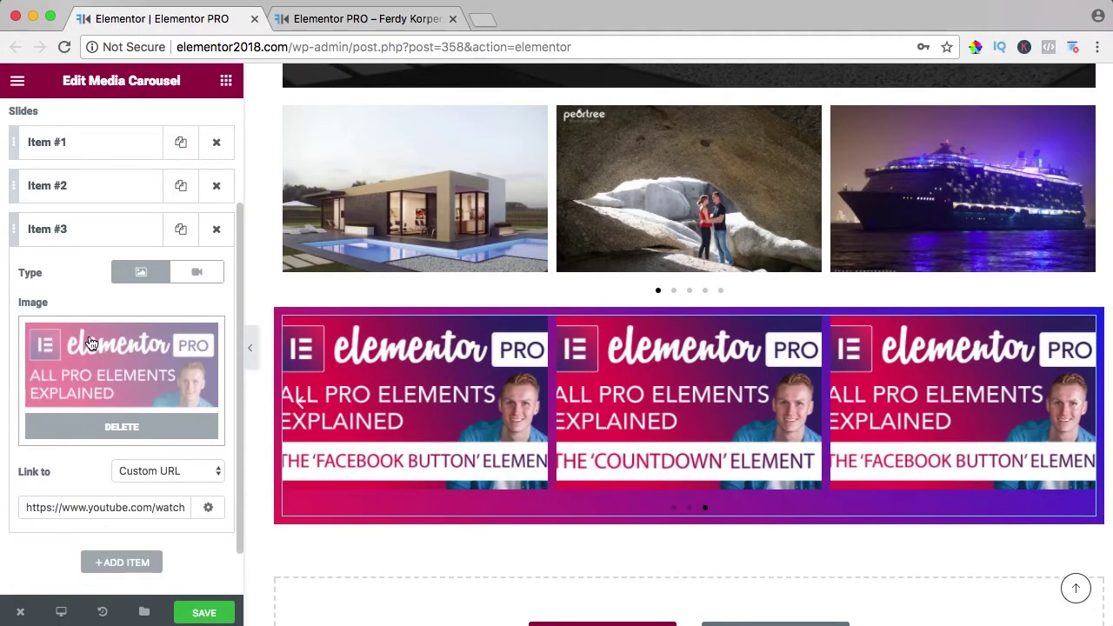
{"action": "left_click", "coordinate": [122, 380]}
{"action": "left_click", "coordinate": [753, 274]}
{"action": "left_click", "coordinate": [1028, 579]}
{"action": "left_click", "coordinate": [1028, 578]}
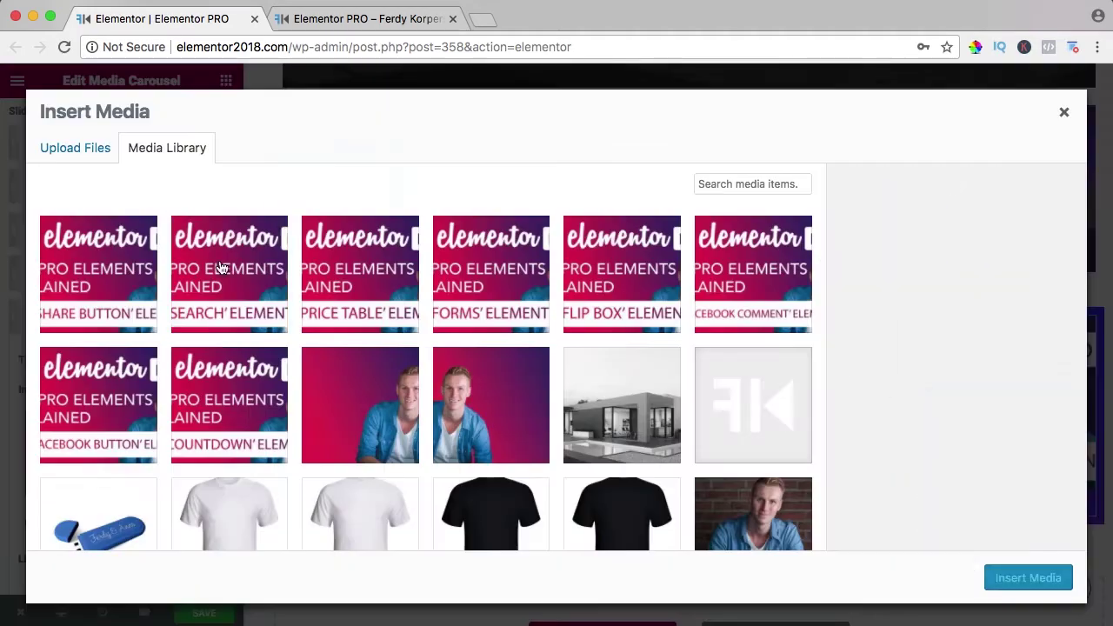
Step: Add more duplicated slides with new thumbnails, Share Button on the sixth, and save
{"action": "left_click", "coordinate": [218, 269]}
{"action": "left_click", "coordinate": [1027, 578]}
{"action": "left_click", "coordinate": [180, 315]}
{"action": "left_click", "coordinate": [104, 366]}
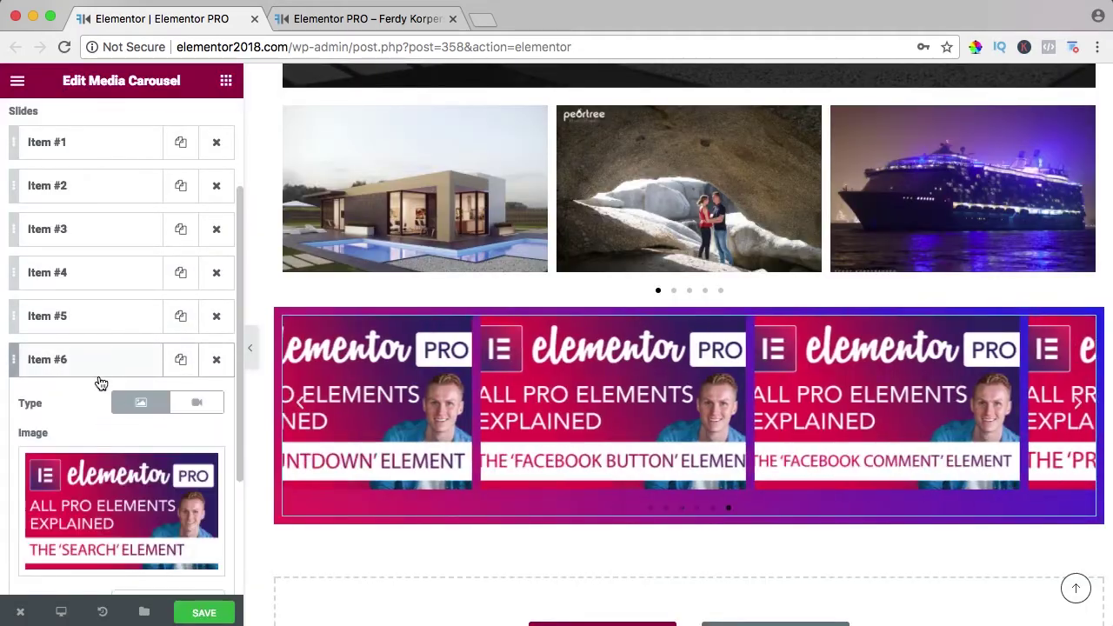
{"action": "left_click", "coordinate": [100, 487]}
{"action": "left_click", "coordinate": [104, 275]}
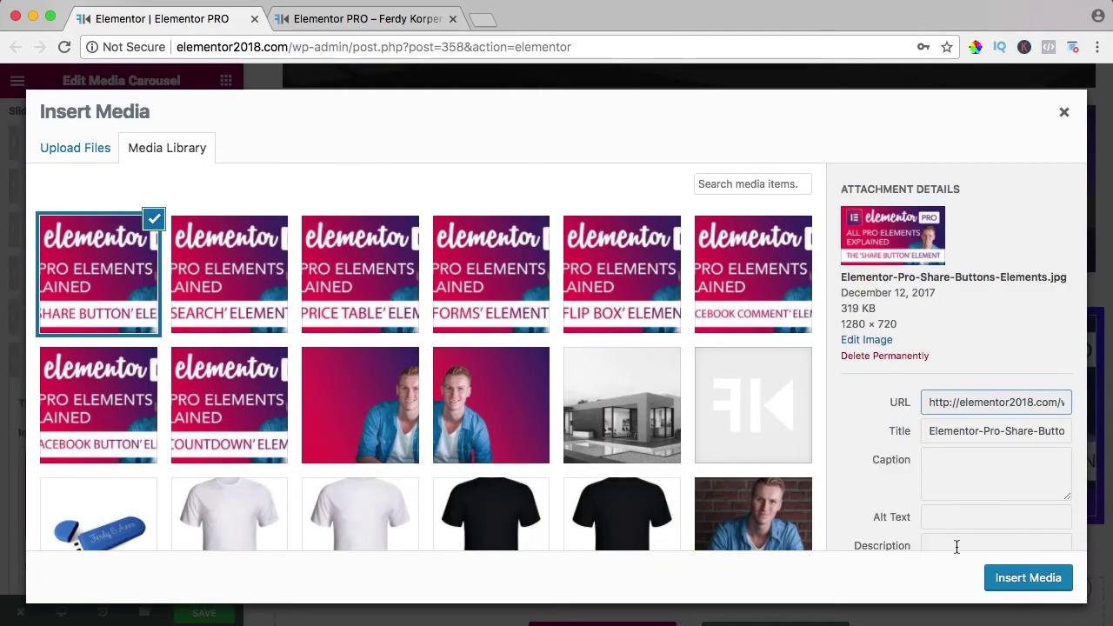
{"action": "left_click", "coordinate": [1007, 580]}
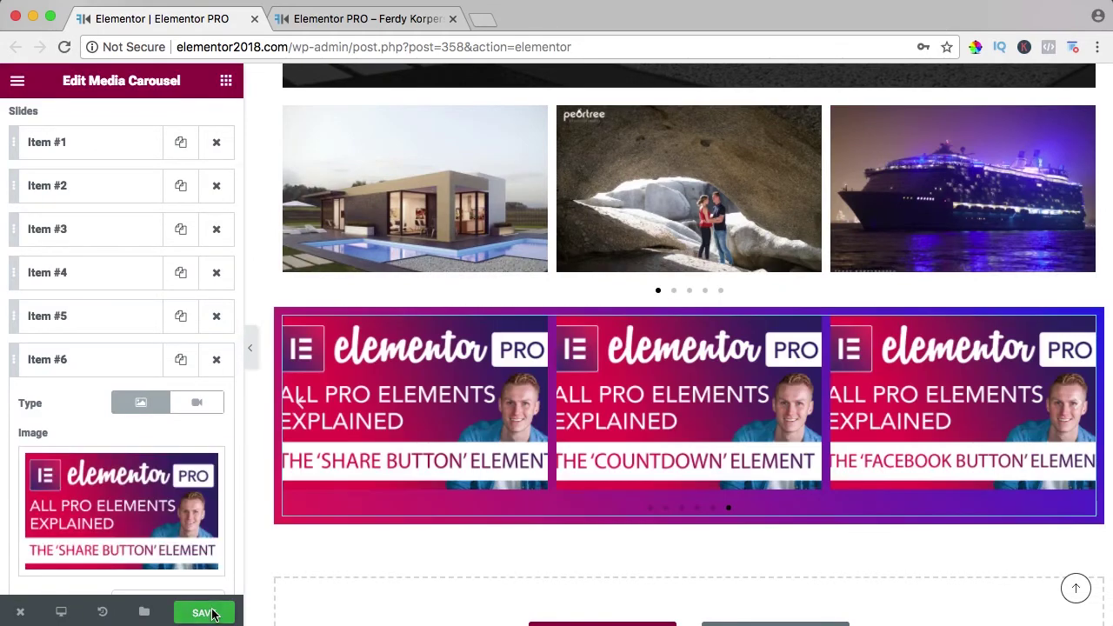
{"action": "left_click", "coordinate": [336, 21]}
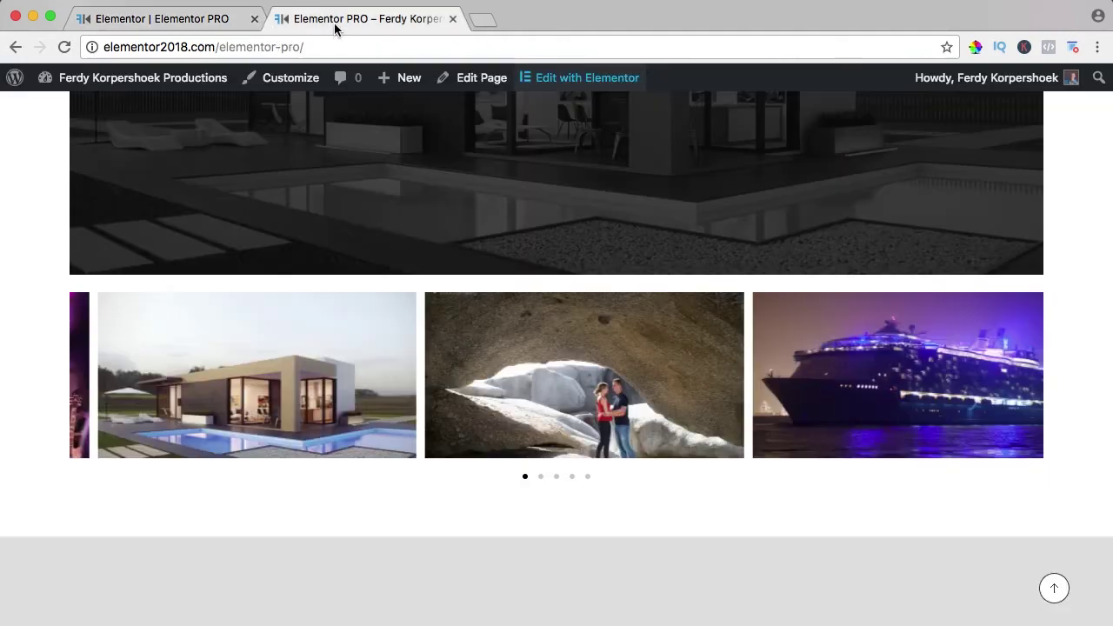
Step: Reload the live page, test the Price Table slide's YouTube link, close it, and advance the carousel
{"action": "key", "text": "super+r"}
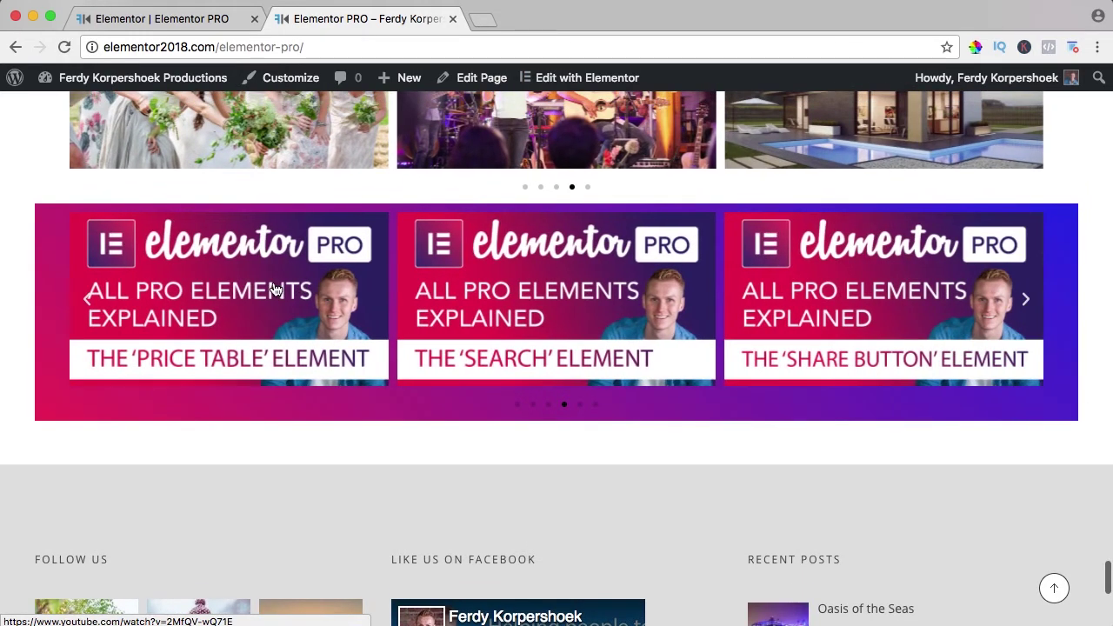
{"action": "left_click", "coordinate": [274, 289]}
{"action": "left_click", "coordinate": [651, 19]}
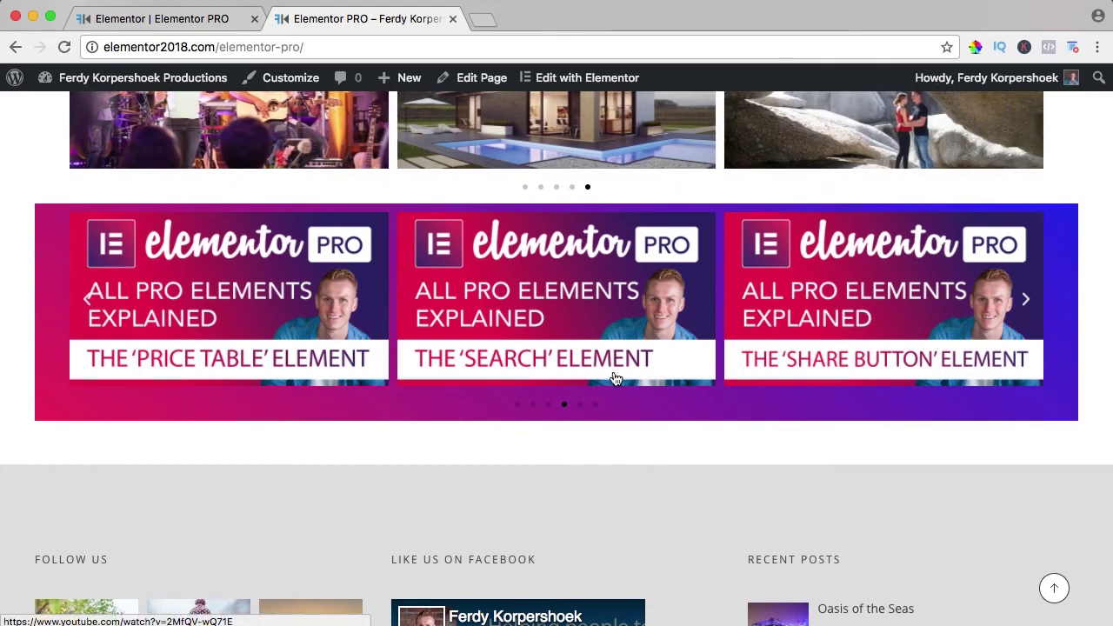
{"action": "left_click", "coordinate": [579, 405]}
Step: Undo the sixth slide, then stretch the section to full page width with full-width content
{"action": "left_click", "coordinate": [159, 20]}
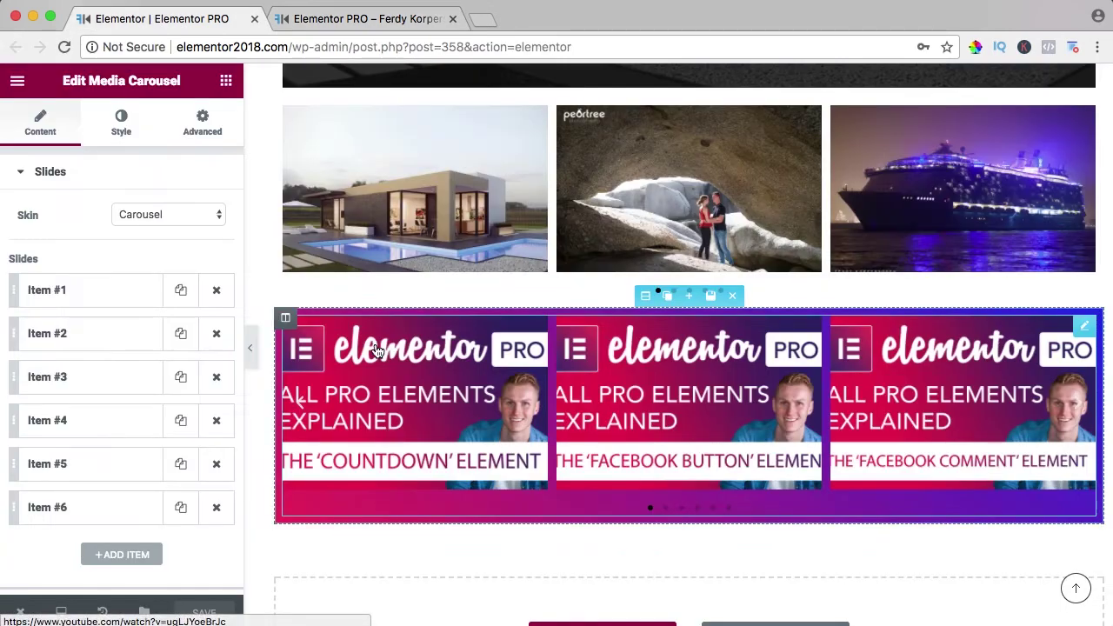
{"action": "key", "text": "ctrl+z"}
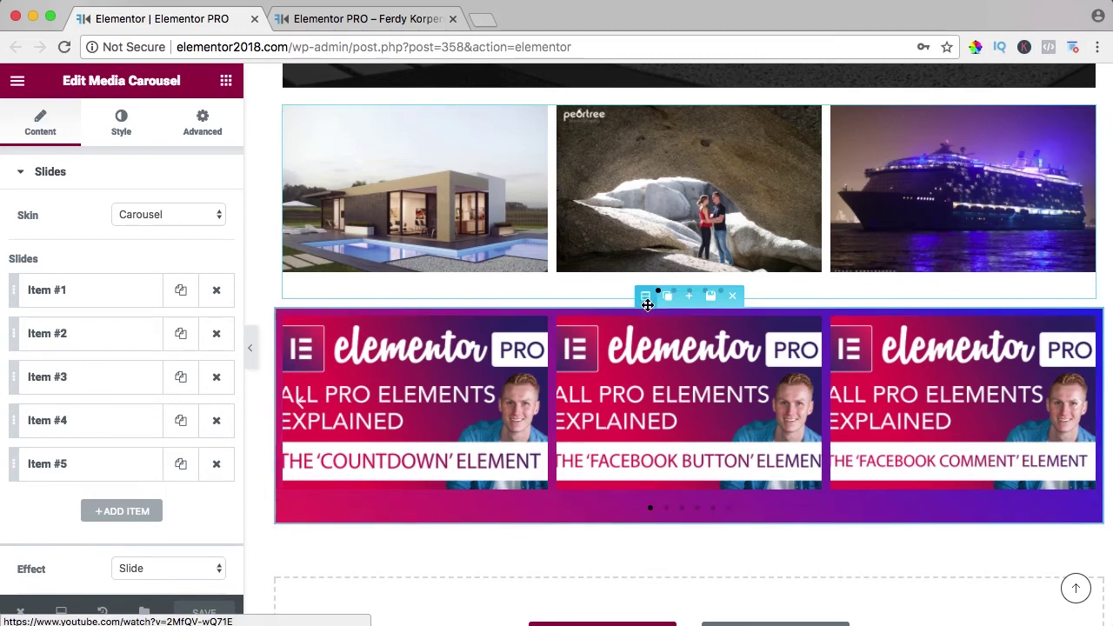
{"action": "left_click", "coordinate": [647, 296]}
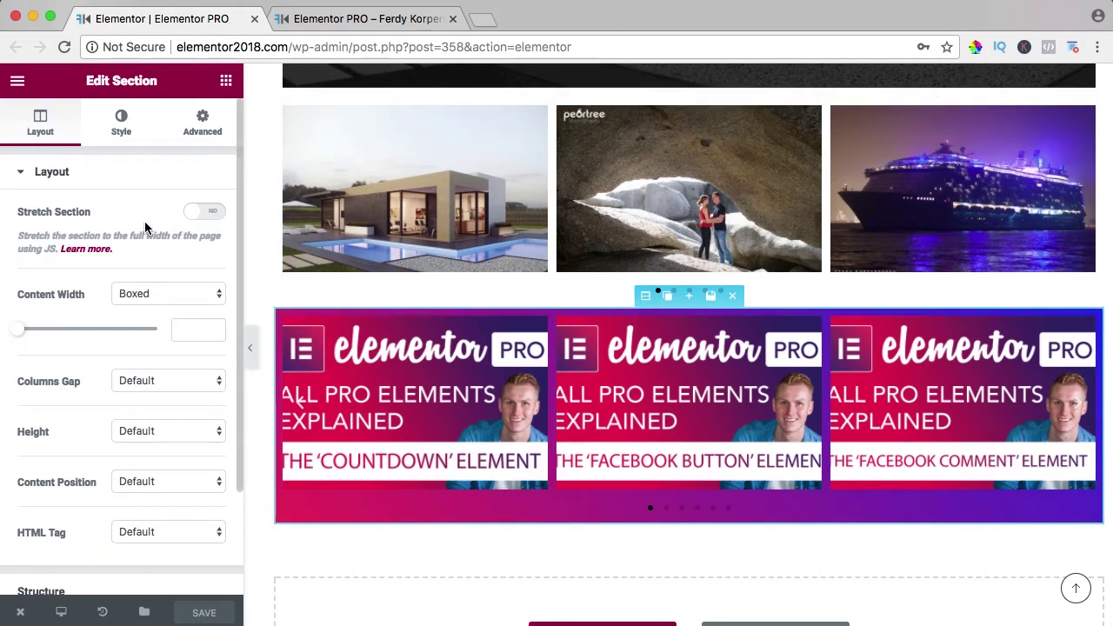
{"action": "left_click", "coordinate": [204, 212]}
{"action": "left_click", "coordinate": [157, 294]}
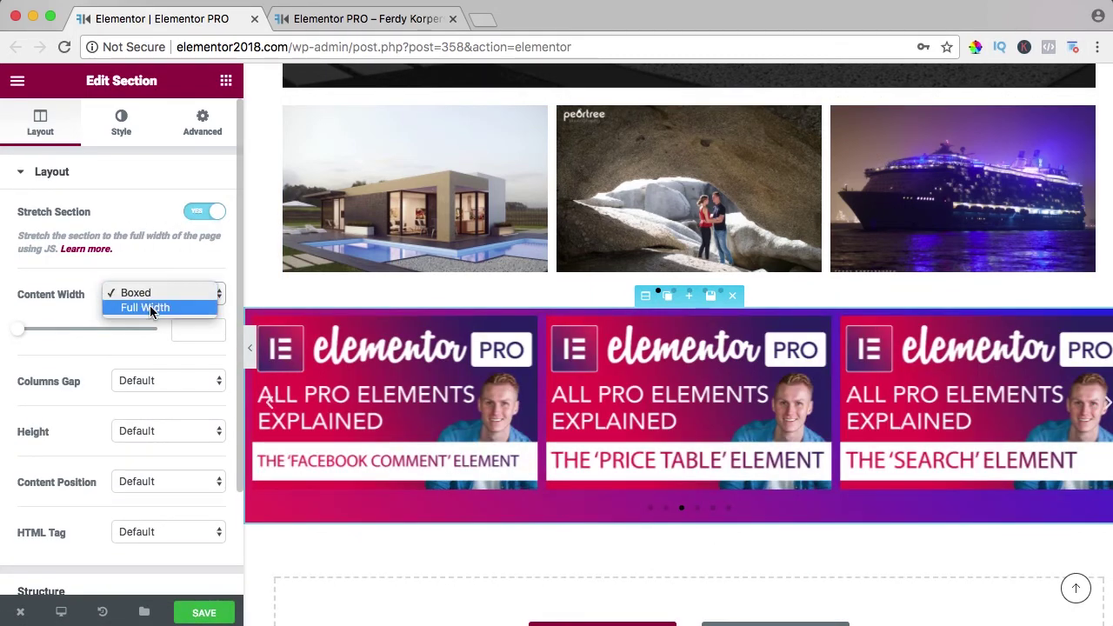
{"action": "left_click", "coordinate": [150, 307]}
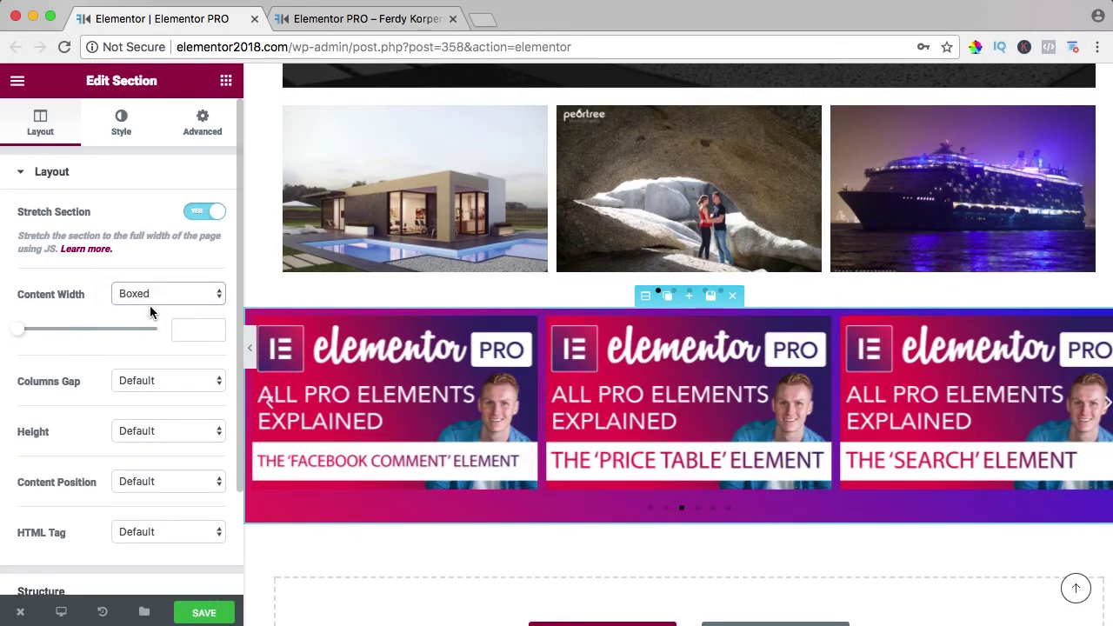
Step: Set the section's top and bottom padding to 40 px
{"action": "left_click", "coordinate": [199, 131]}
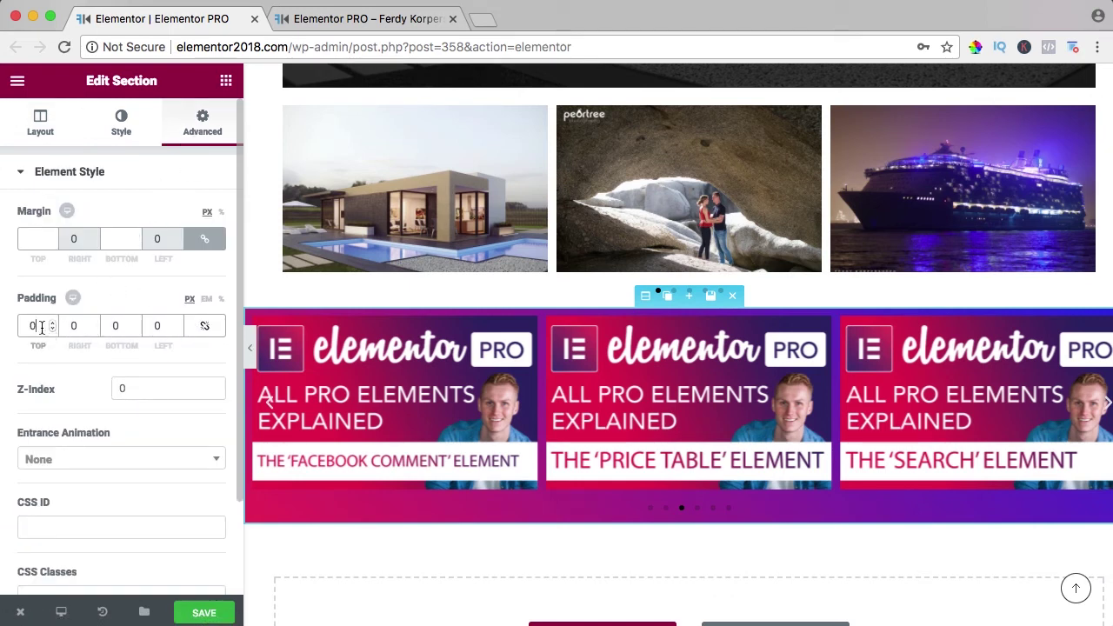
{"action": "type", "text": "40"}
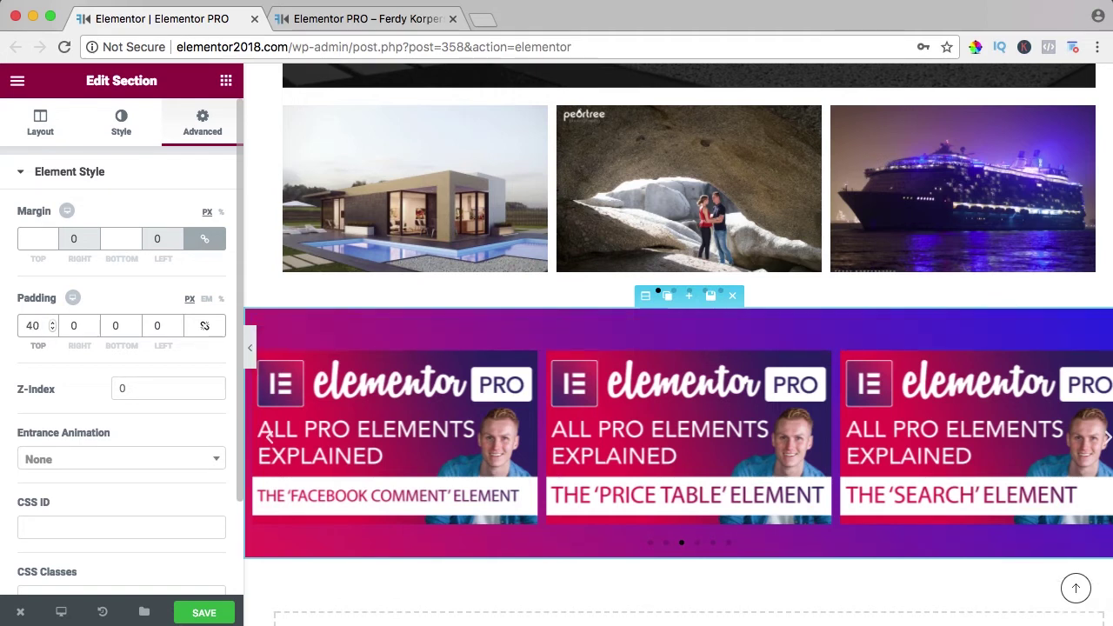
{"action": "type", "text": "40"}
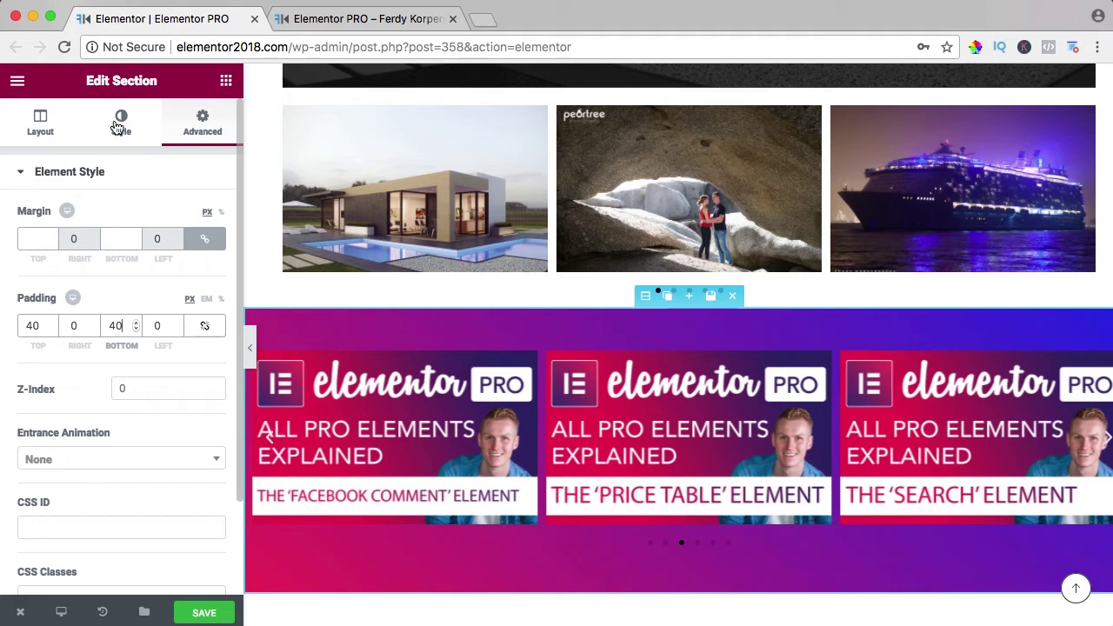
{"action": "left_click", "coordinate": [225, 80]}
Step: Add a centred heading above the carousel reading 'Watch the Elementor Pro Element Tutorials'
{"action": "left_click_drag", "start_coordinate": [173, 218], "coordinate": [676, 356]}
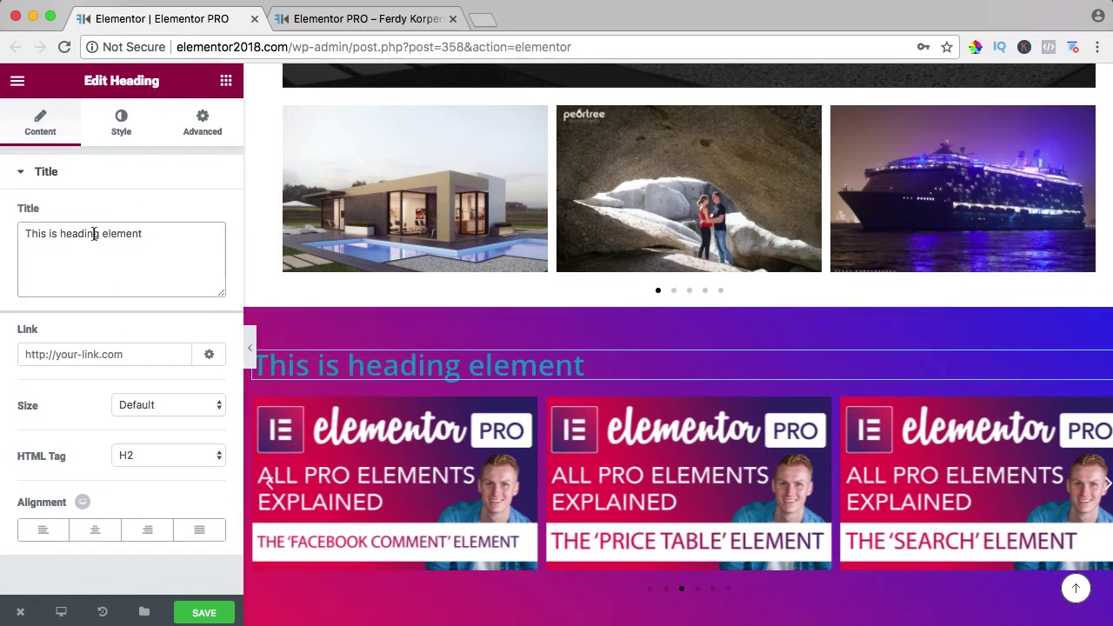
{"action": "type", "text": "Wat"}
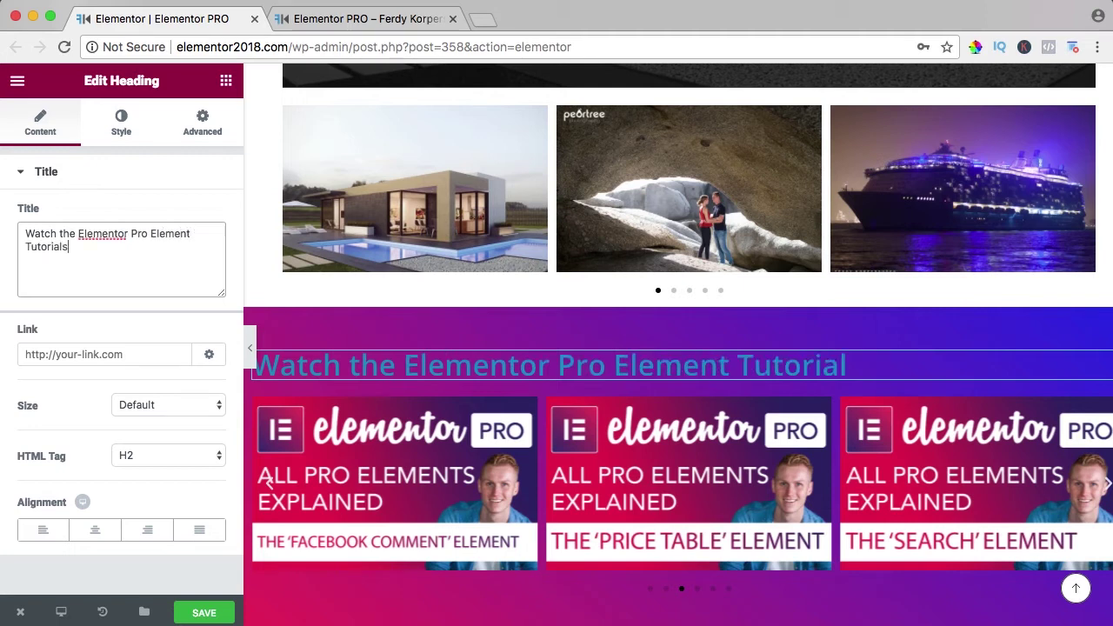
{"action": "left_click", "coordinate": [98, 532]}
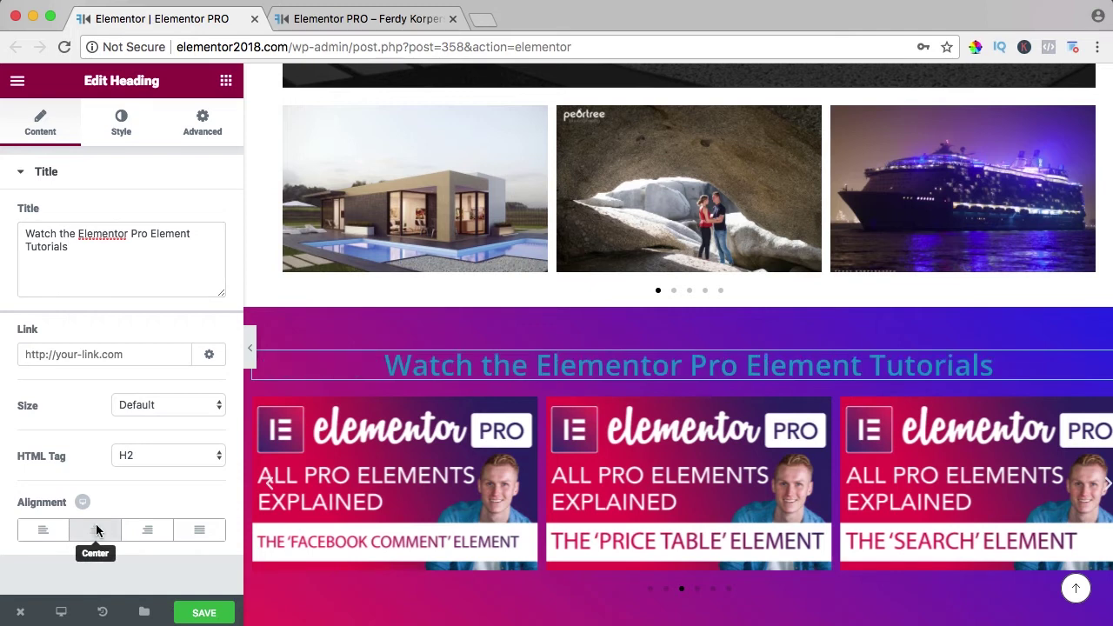
Step: Make the heading text white with 20 px bottom padding
{"action": "left_click", "coordinate": [115, 135]}
{"action": "left_click", "coordinate": [205, 215]}
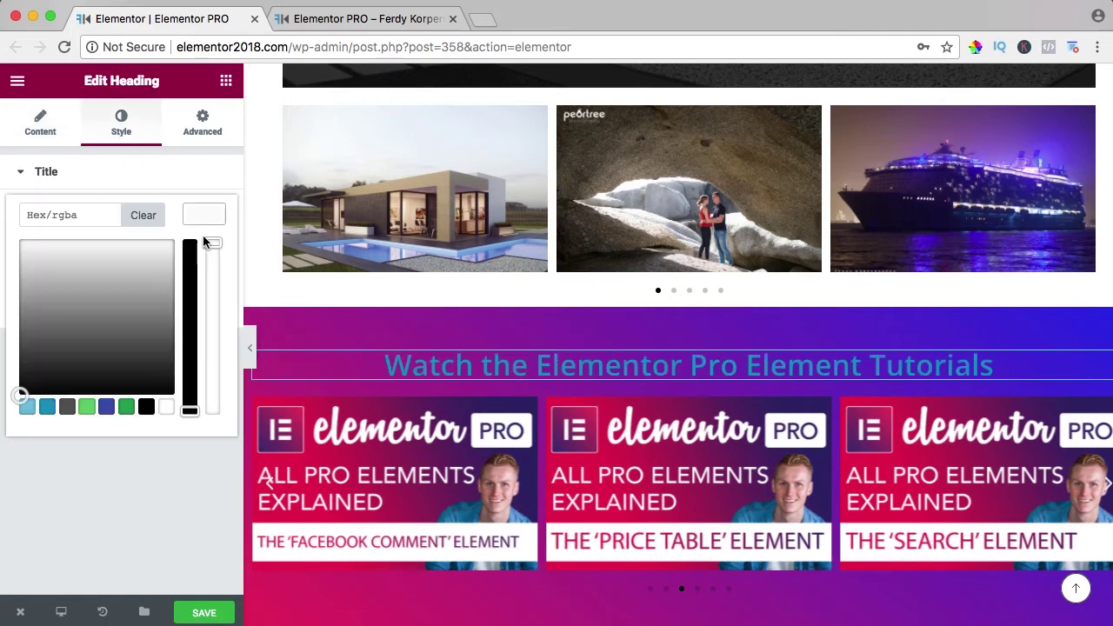
{"action": "left_click", "coordinate": [167, 406]}
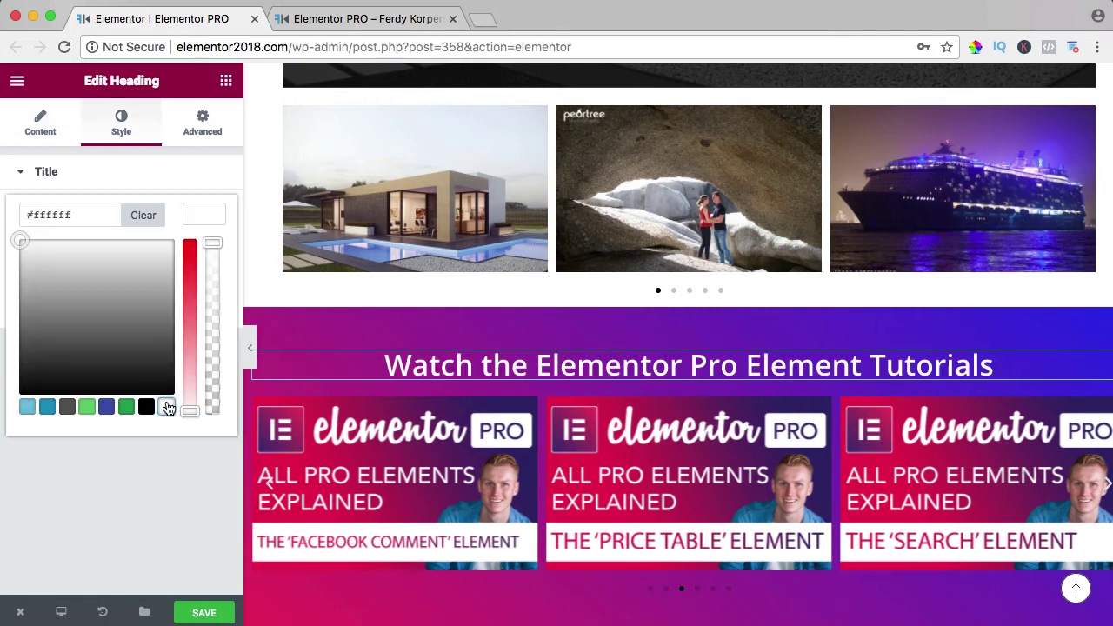
{"action": "left_click", "coordinate": [199, 130]}
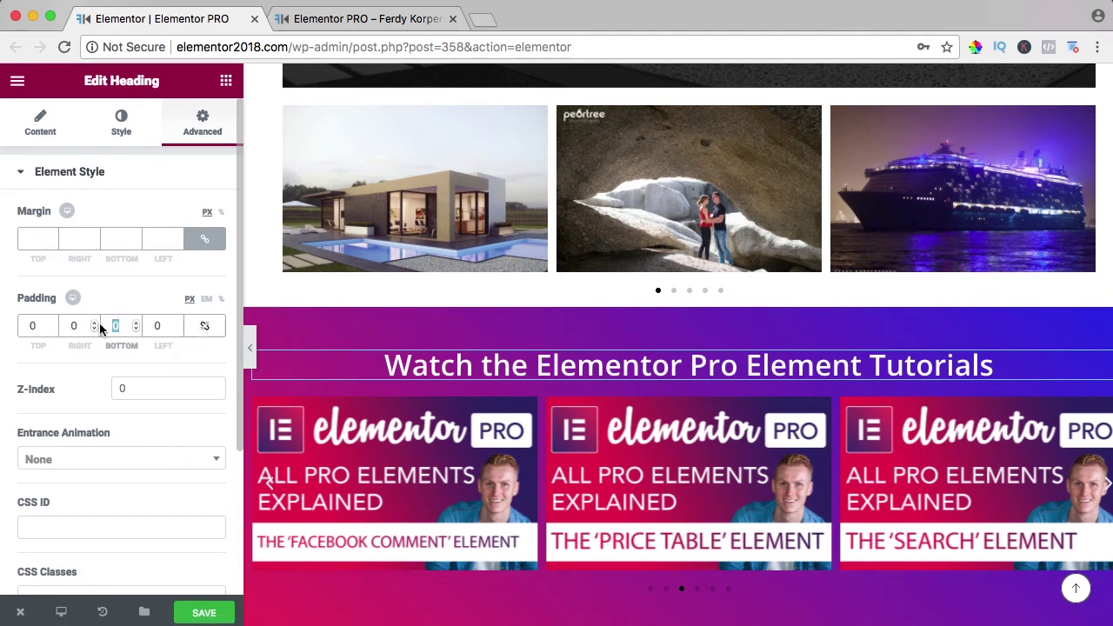
{"action": "type", "text": "20"}
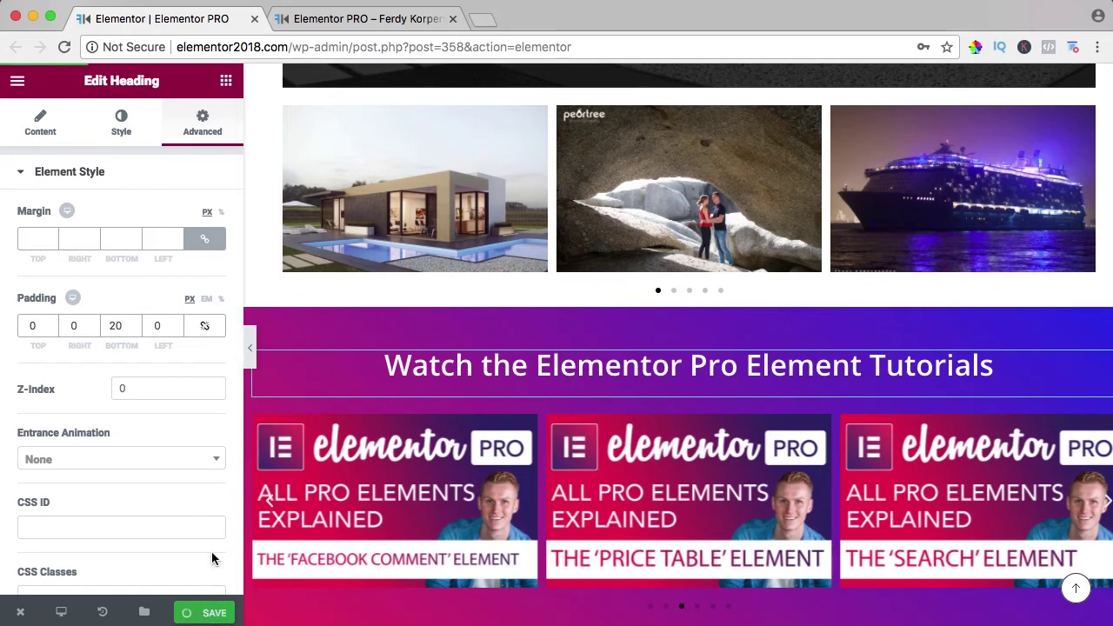
{"action": "left_click", "coordinate": [347, 19]}
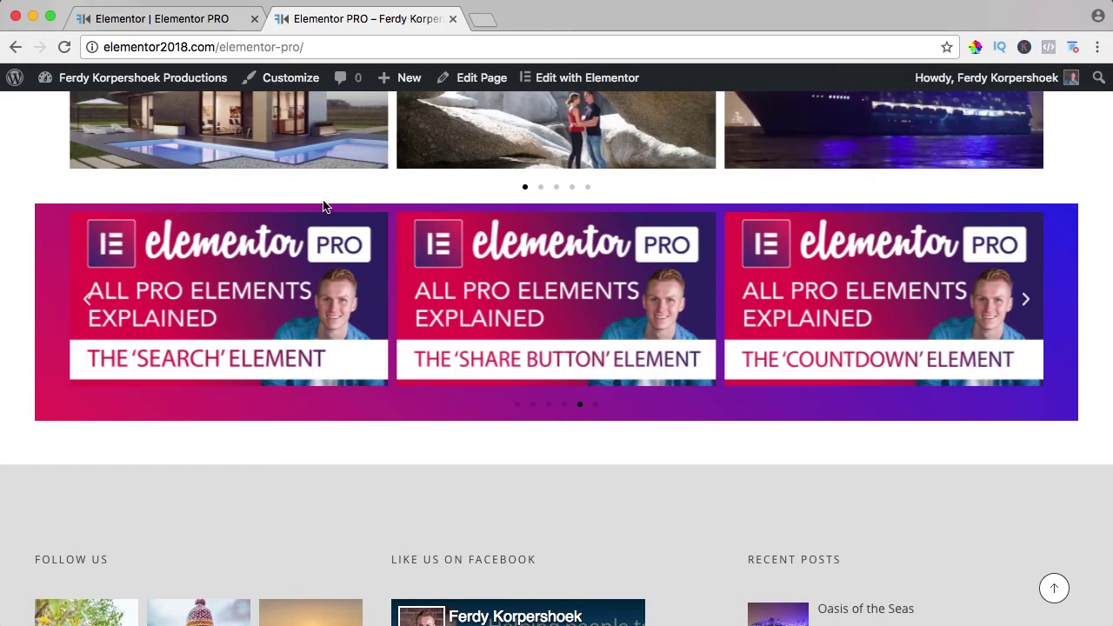
{"action": "scroll", "coordinate": [507, 265], "scroll_direction": "up", "scroll_amount": 3}
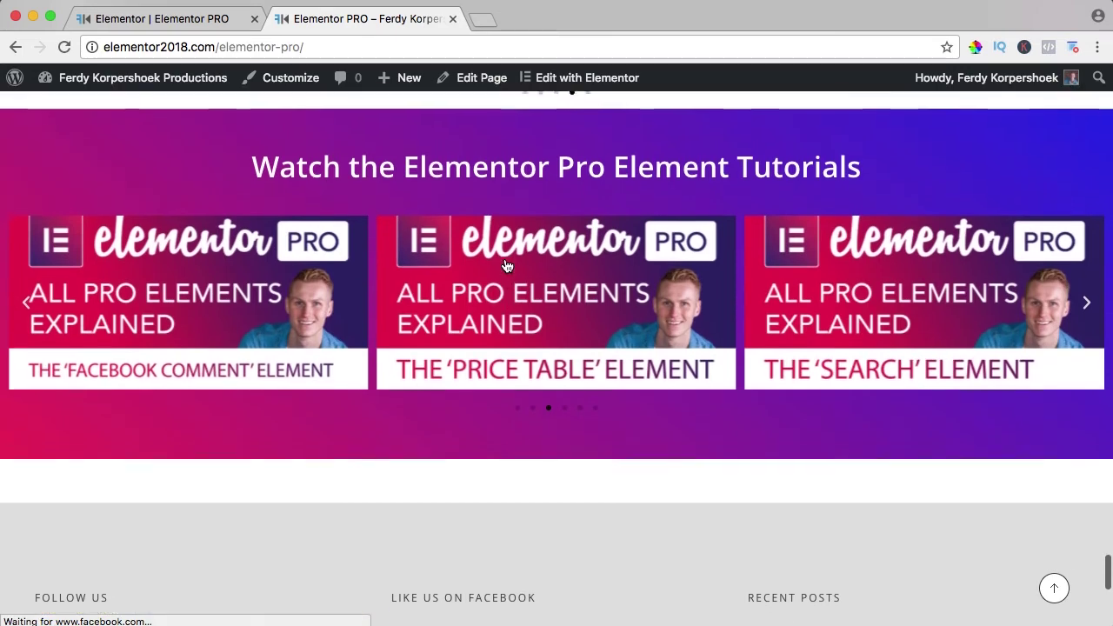
{"action": "scroll", "coordinate": [507, 265], "scroll_direction": "up", "scroll_amount": 1}
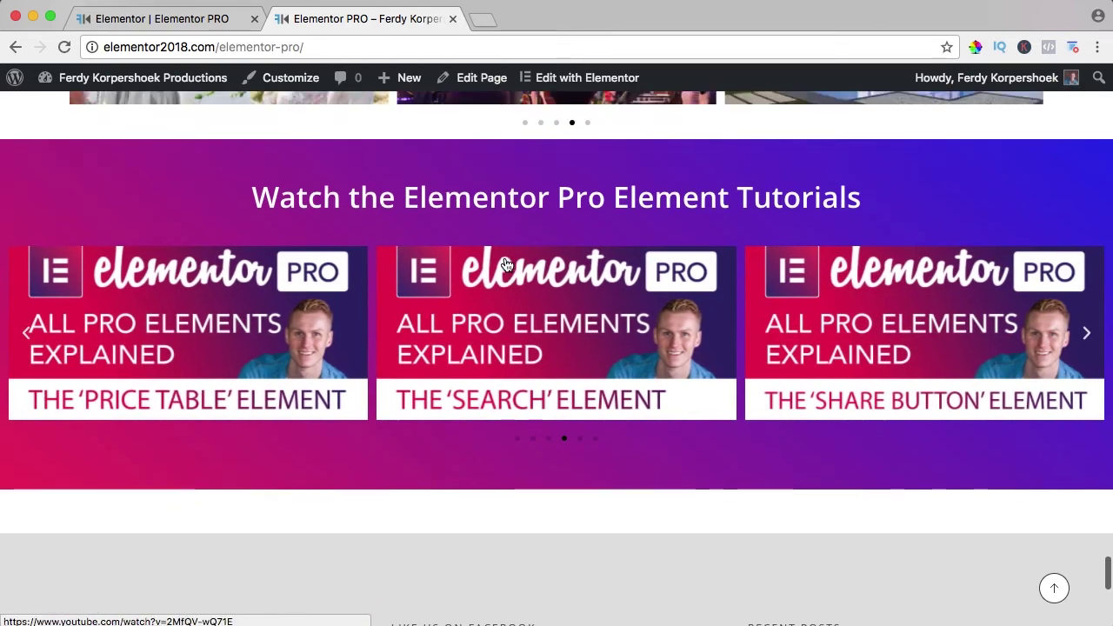
{"action": "left_click", "coordinate": [169, 17]}
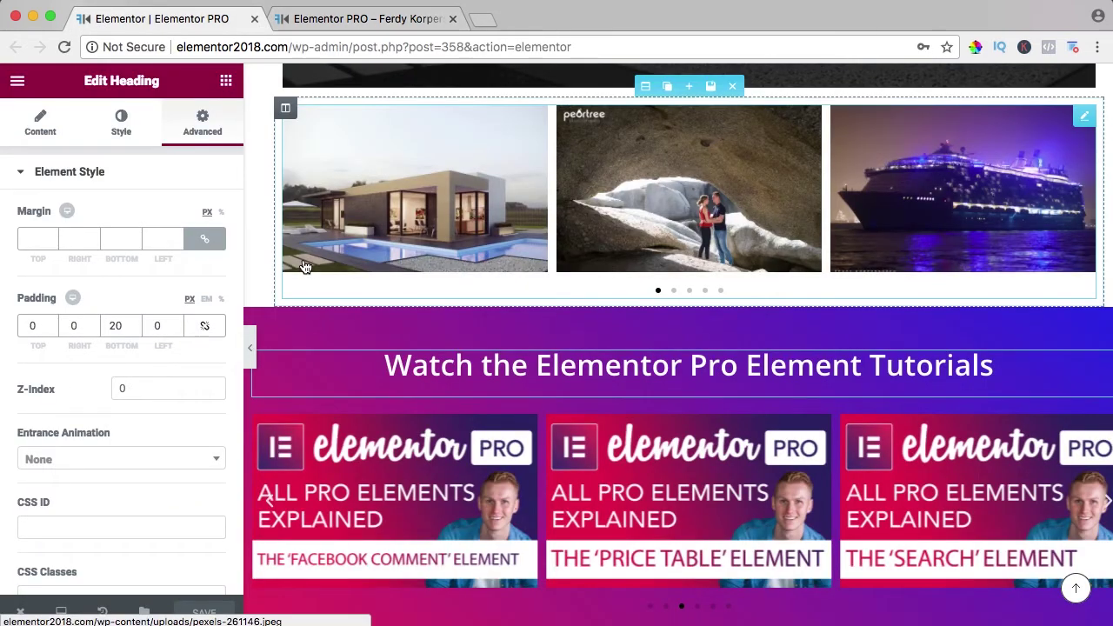
Step: Switch the Media Carousel to the Slideshow skin with the Cube transition effect
{"action": "left_click", "coordinate": [1109, 428]}
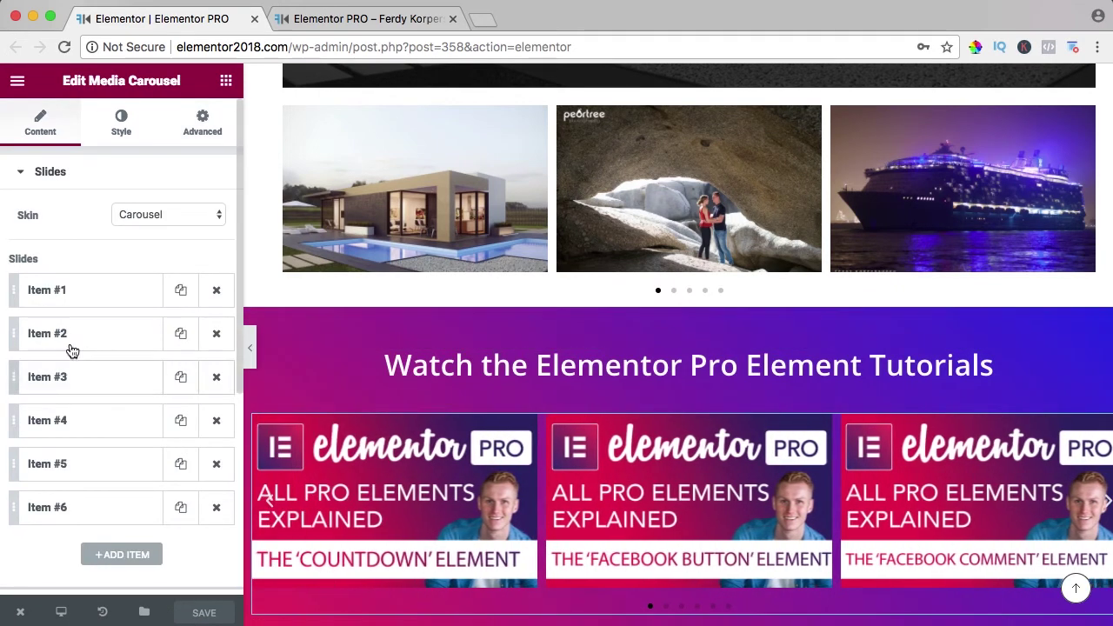
{"action": "left_click", "coordinate": [144, 217]}
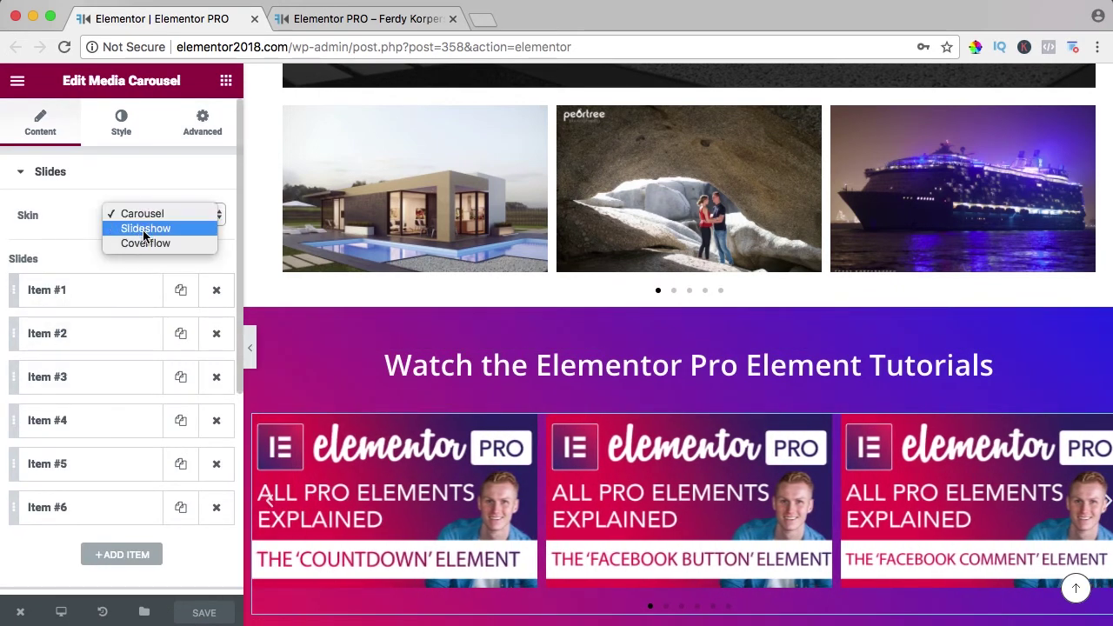
{"action": "left_click", "coordinate": [144, 229]}
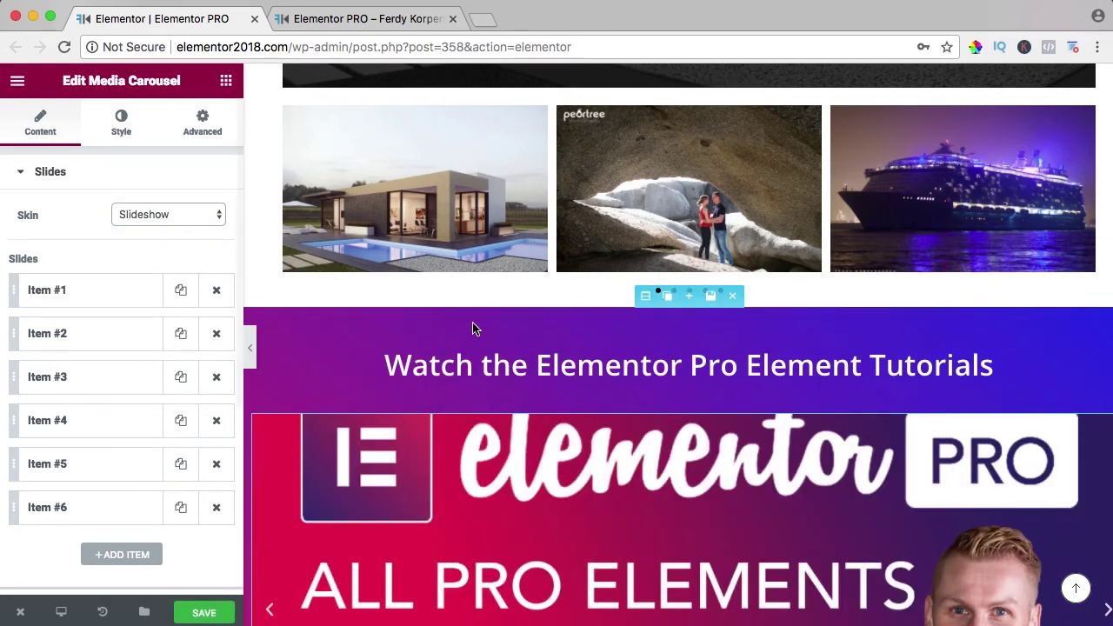
{"action": "scroll", "coordinate": [475, 329], "scroll_direction": "down", "scroll_amount": 4}
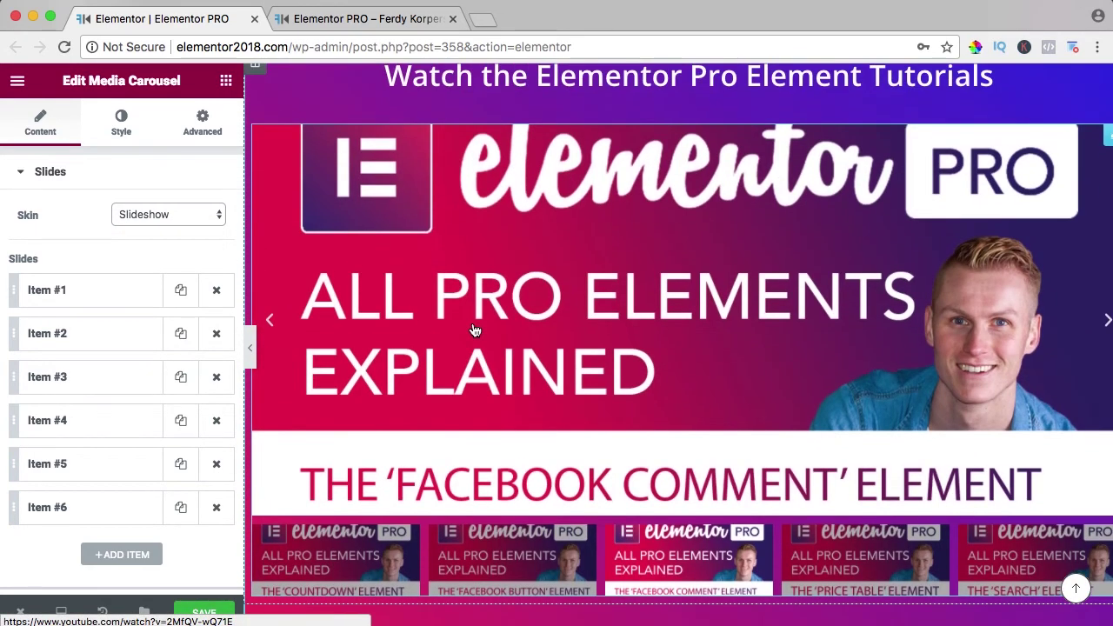
{"action": "scroll", "coordinate": [52, 235], "scroll_direction": "down", "scroll_amount": 5}
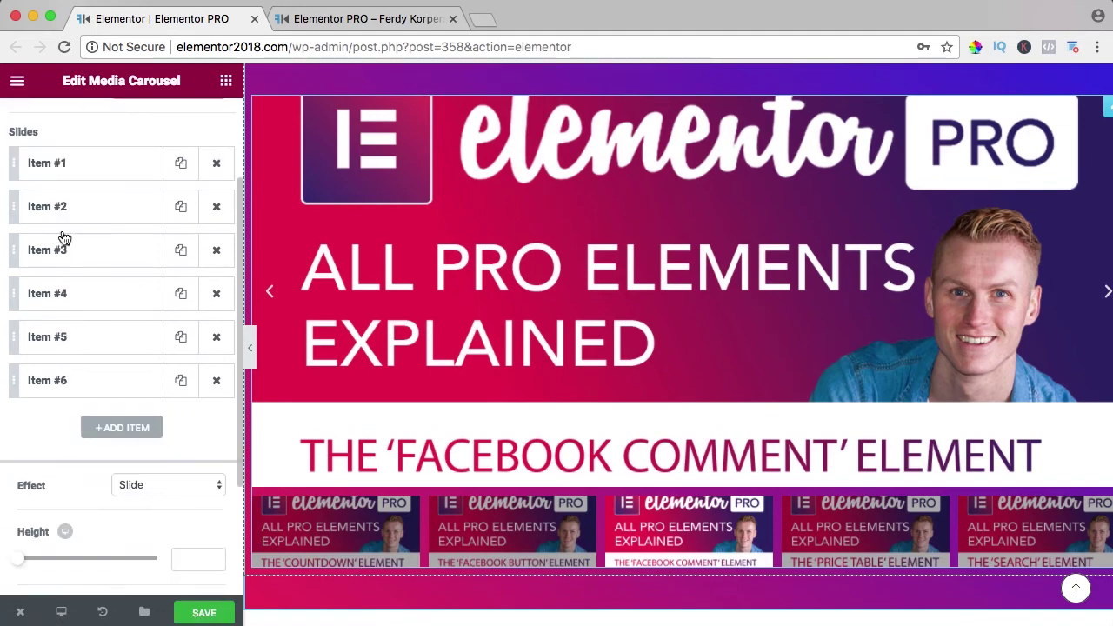
{"action": "left_click", "coordinate": [130, 316]}
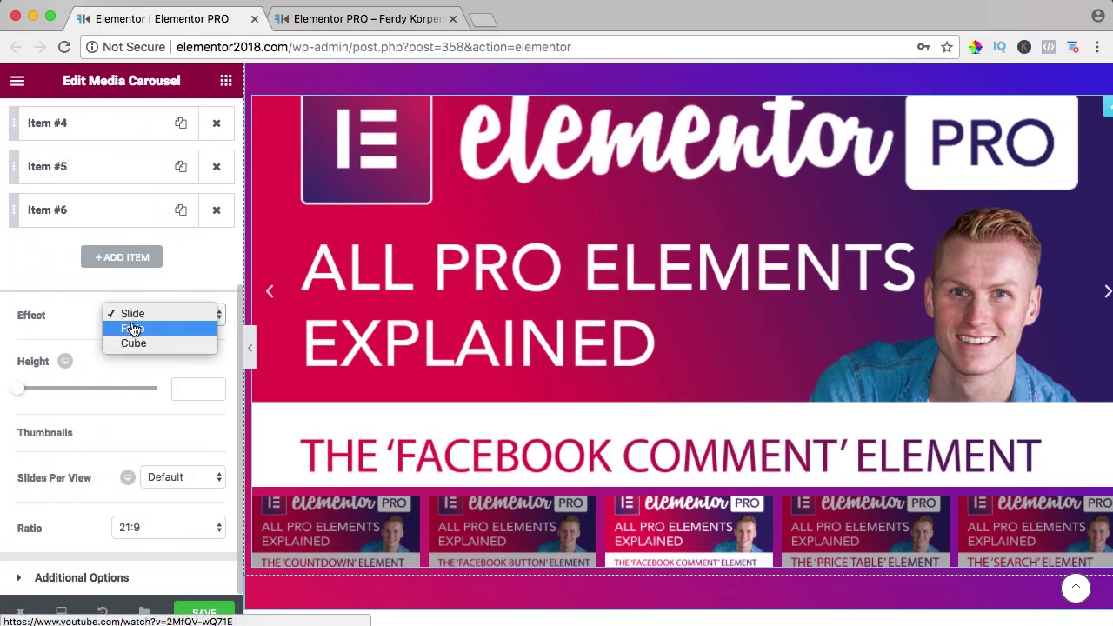
{"action": "key", "text": "Escape"}
{"action": "scroll", "coordinate": [136, 348], "scroll_direction": "up", "scroll_amount": 5}
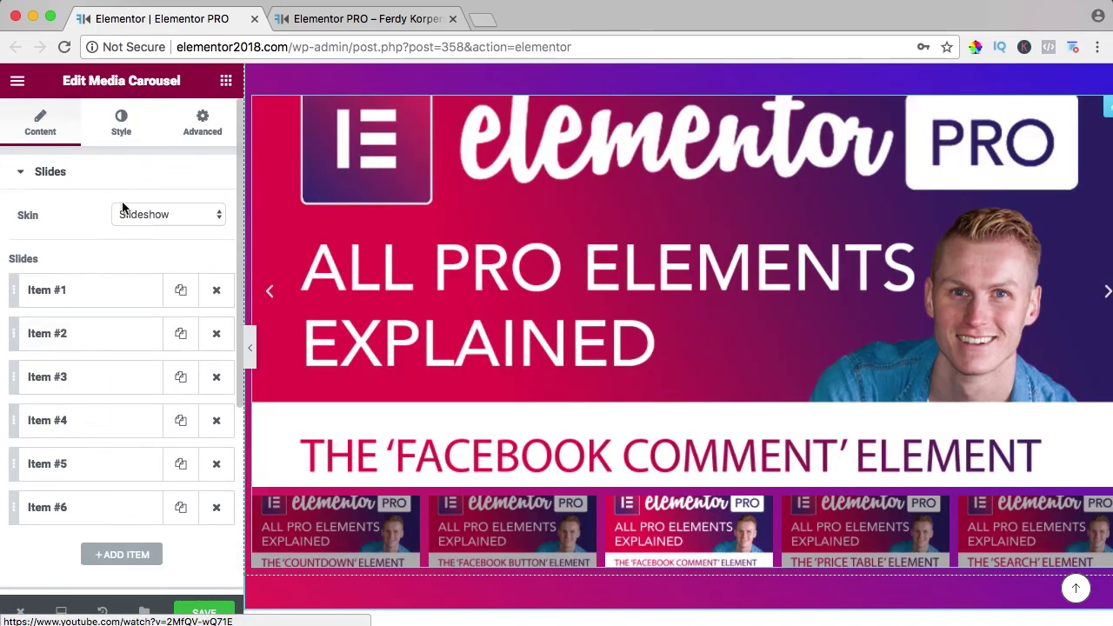
Step: Set the slide spacing to 19 and the slideshow height to about 556 px
{"action": "left_click", "coordinate": [122, 139]}
{"action": "left_click_drag", "start_coordinate": [48, 242], "coordinate": [72, 243]}
{"action": "left_click", "coordinate": [71, 245]}
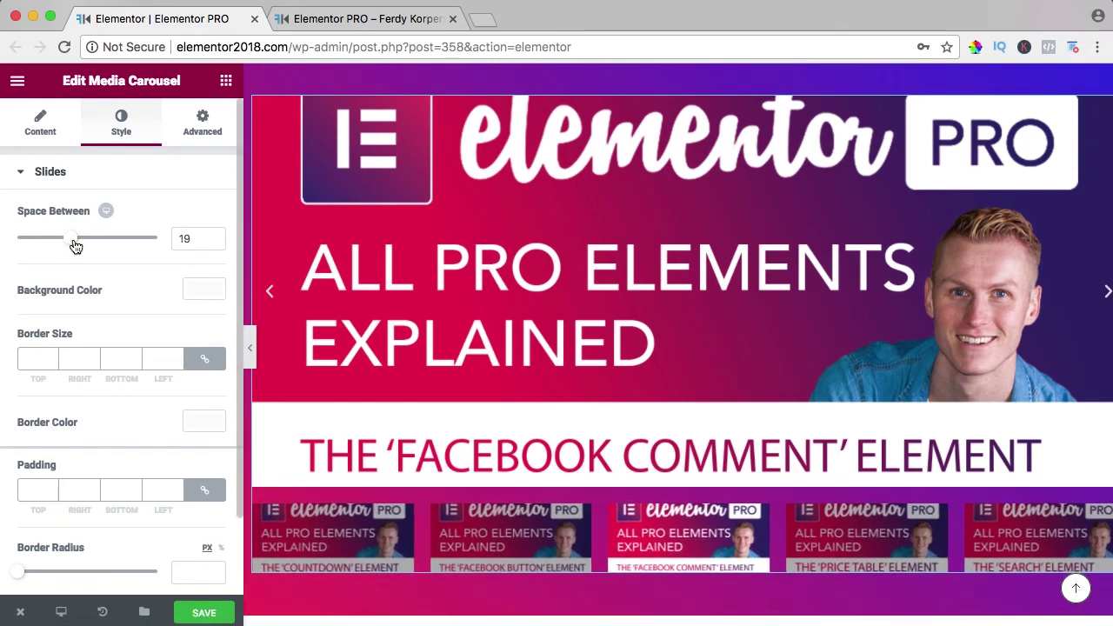
{"action": "scroll", "coordinate": [361, 191], "scroll_direction": "up", "scroll_amount": 2}
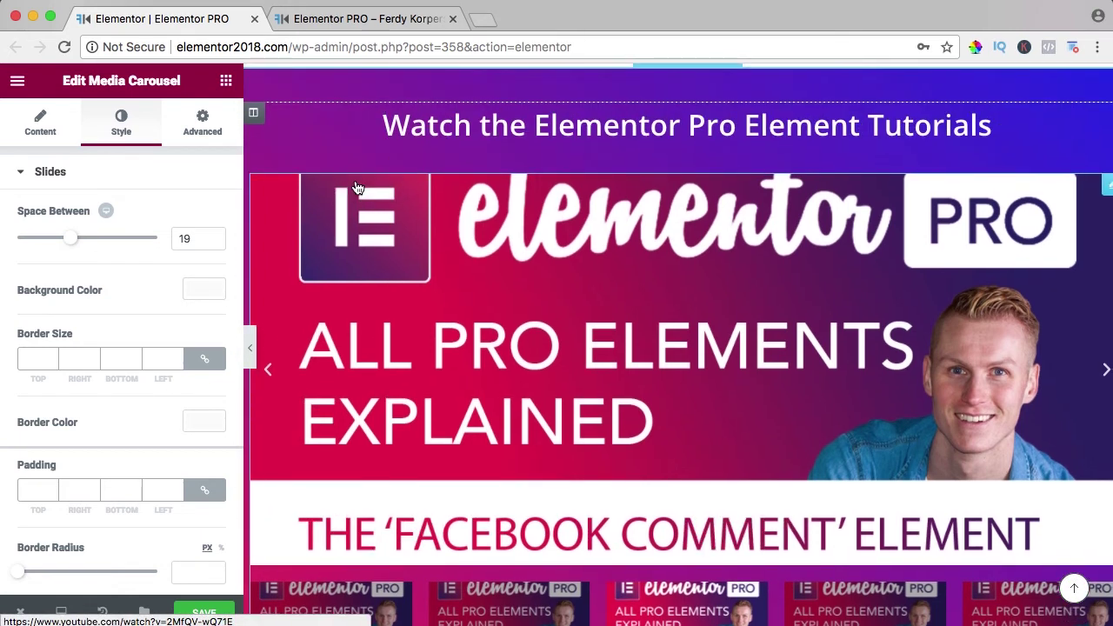
{"action": "left_click", "coordinate": [50, 129]}
{"action": "scroll", "coordinate": [104, 258], "scroll_direction": "down", "scroll_amount": 3}
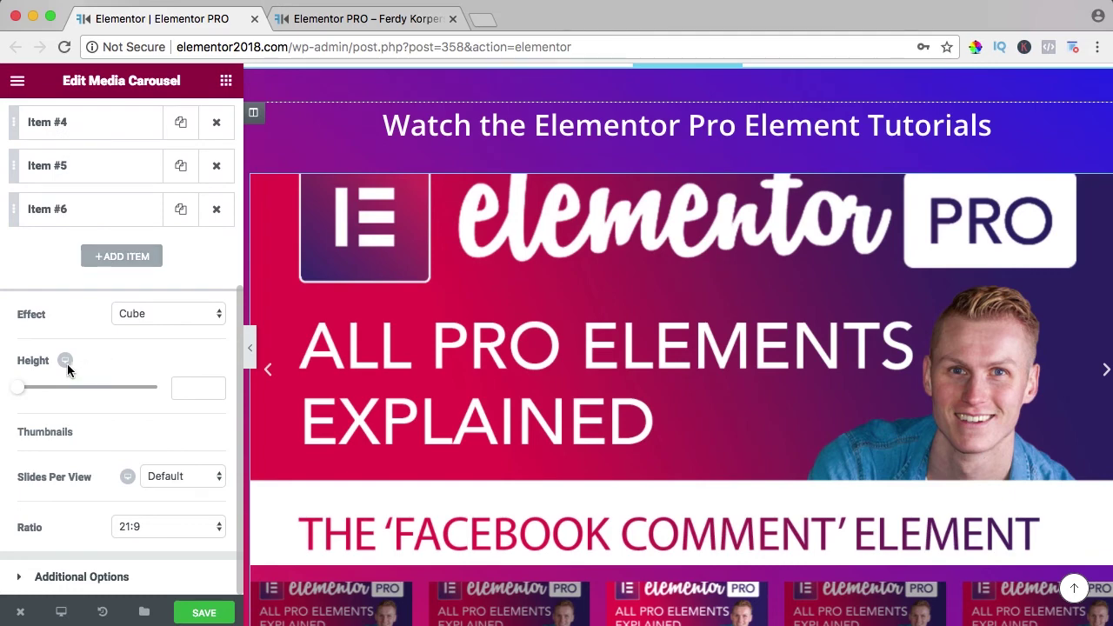
{"action": "left_click_drag", "start_coordinate": [22, 391], "coordinate": [94, 390]}
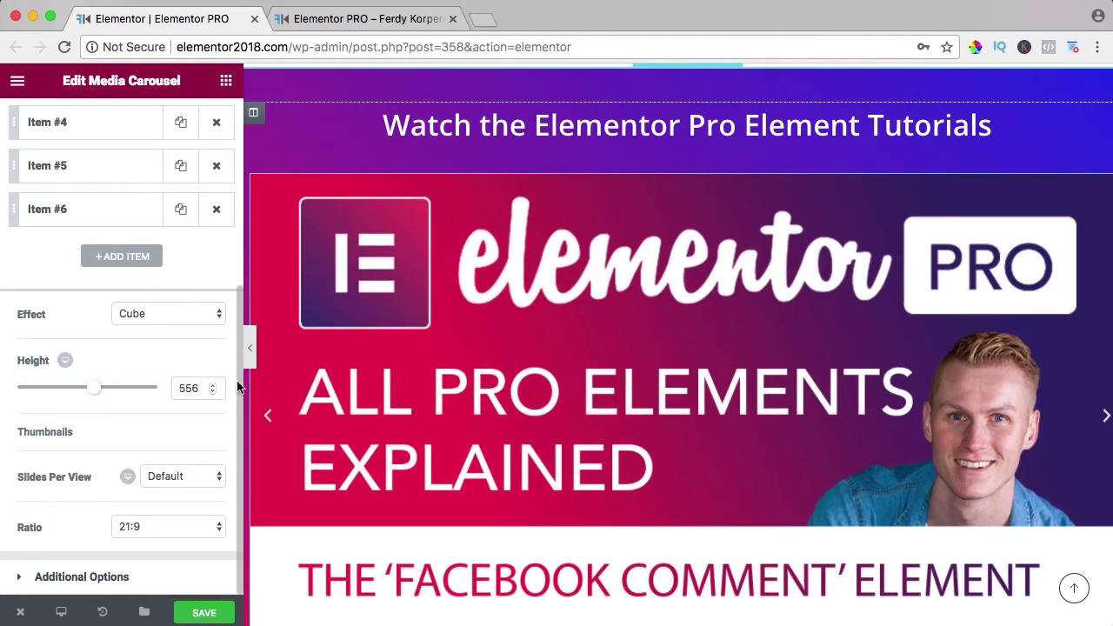
{"action": "scroll", "coordinate": [366, 355], "scroll_direction": "down", "scroll_amount": 2}
{"action": "scroll", "coordinate": [365, 354], "scroll_direction": "down", "scroll_amount": 5}
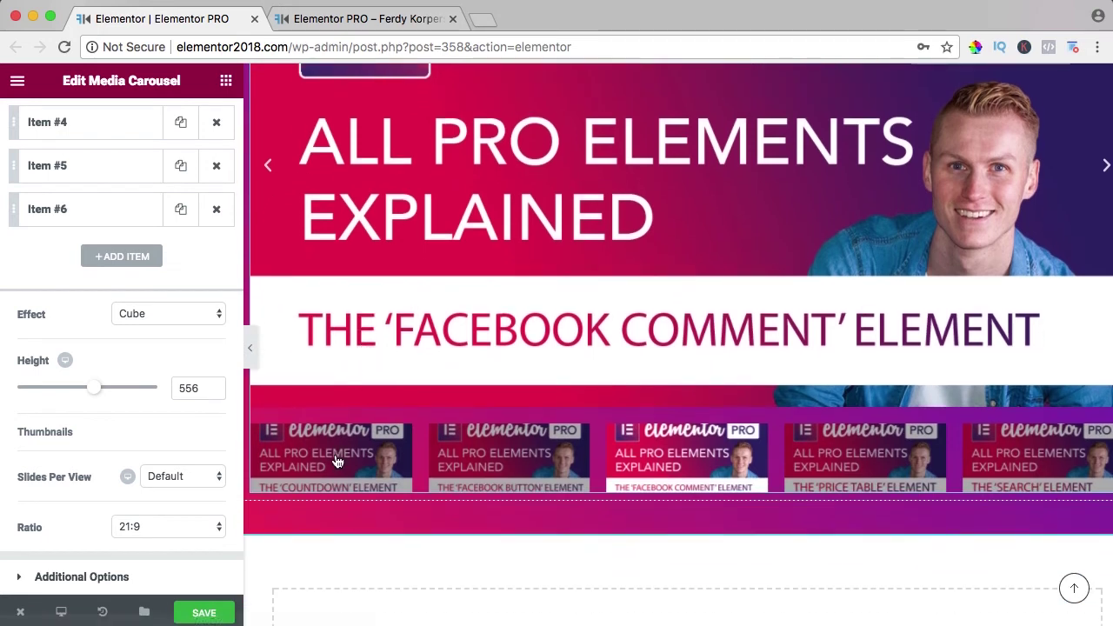
Step: Set 3 slides per view with a 16:9 ratio, and show five thumbnails per view
{"action": "left_click", "coordinate": [180, 480]}
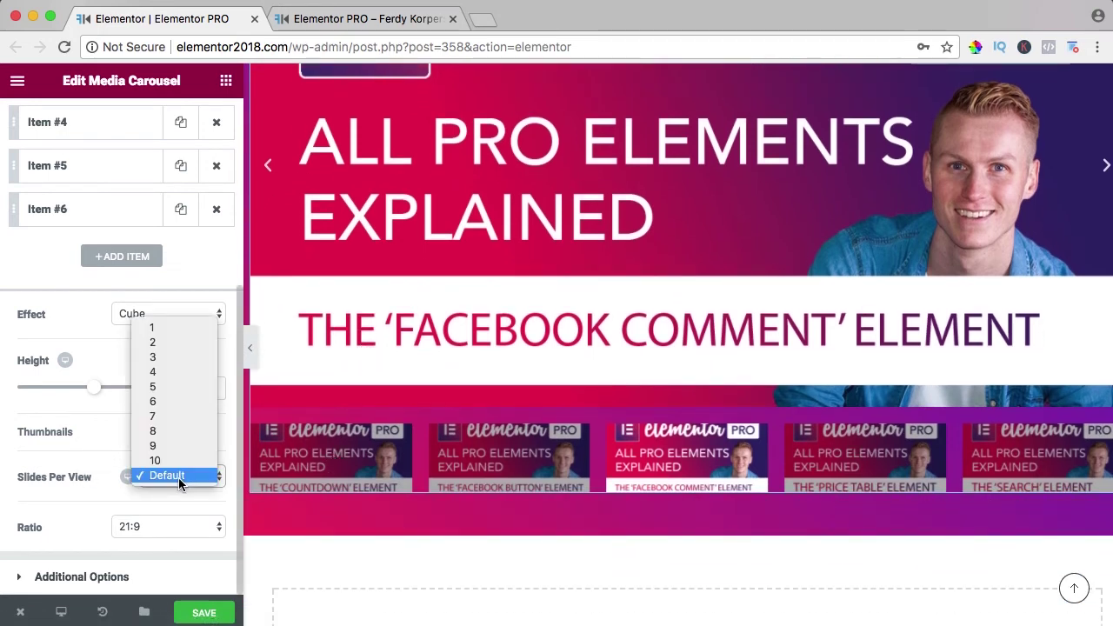
{"action": "left_click", "coordinate": [162, 357]}
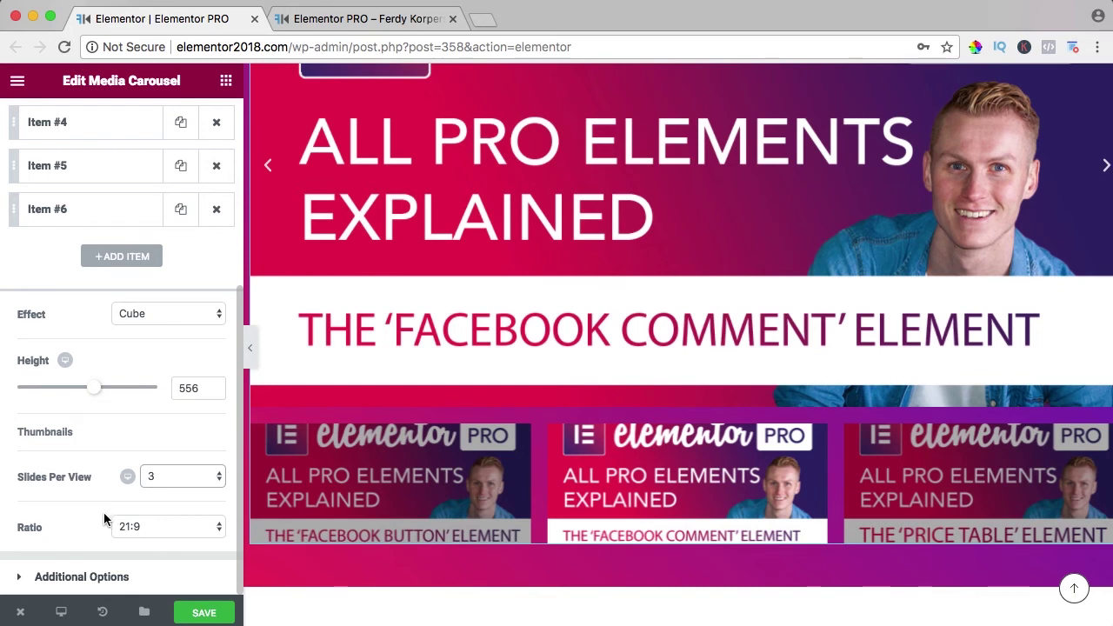
{"action": "left_click", "coordinate": [141, 526]}
{"action": "left_click", "coordinate": [136, 512]}
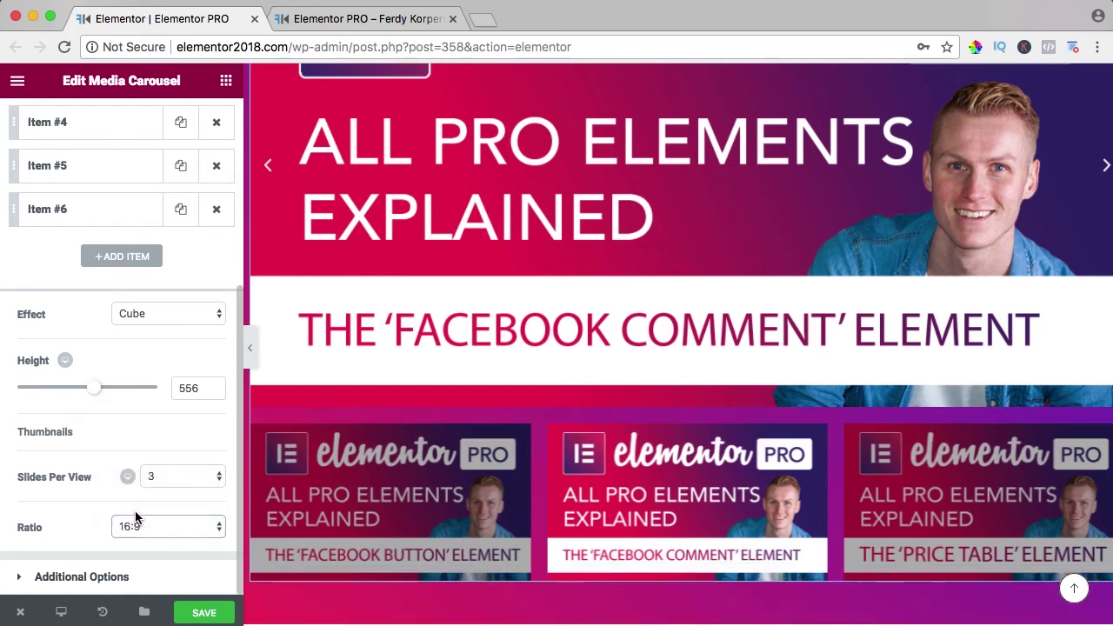
{"action": "left_click", "coordinate": [160, 477]}
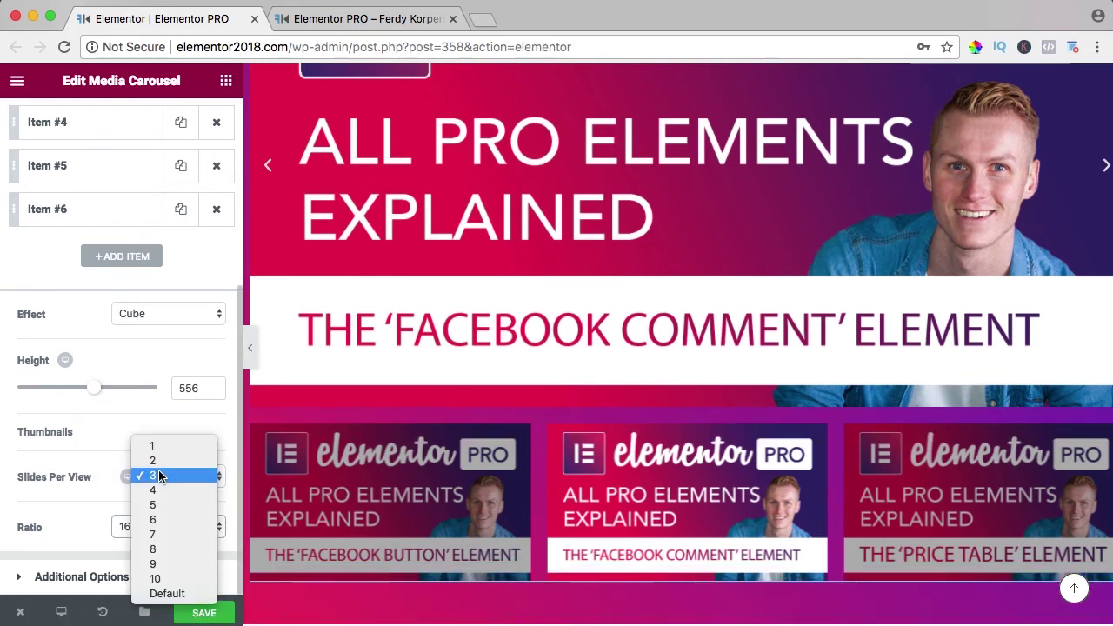
{"action": "left_click", "coordinate": [161, 505]}
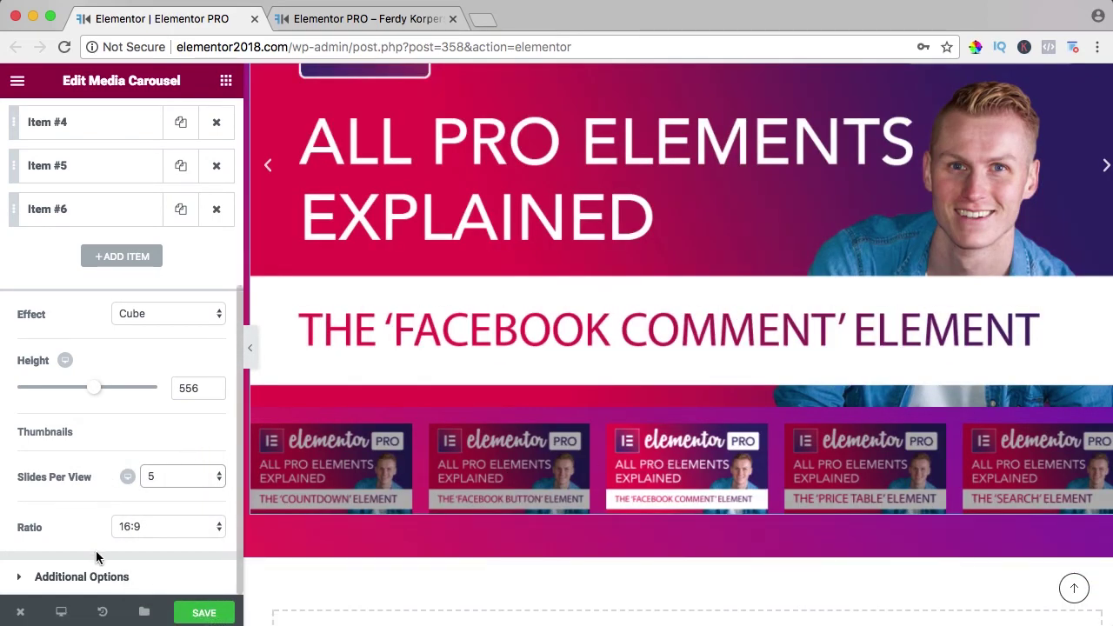
{"action": "left_click", "coordinate": [366, 18]}
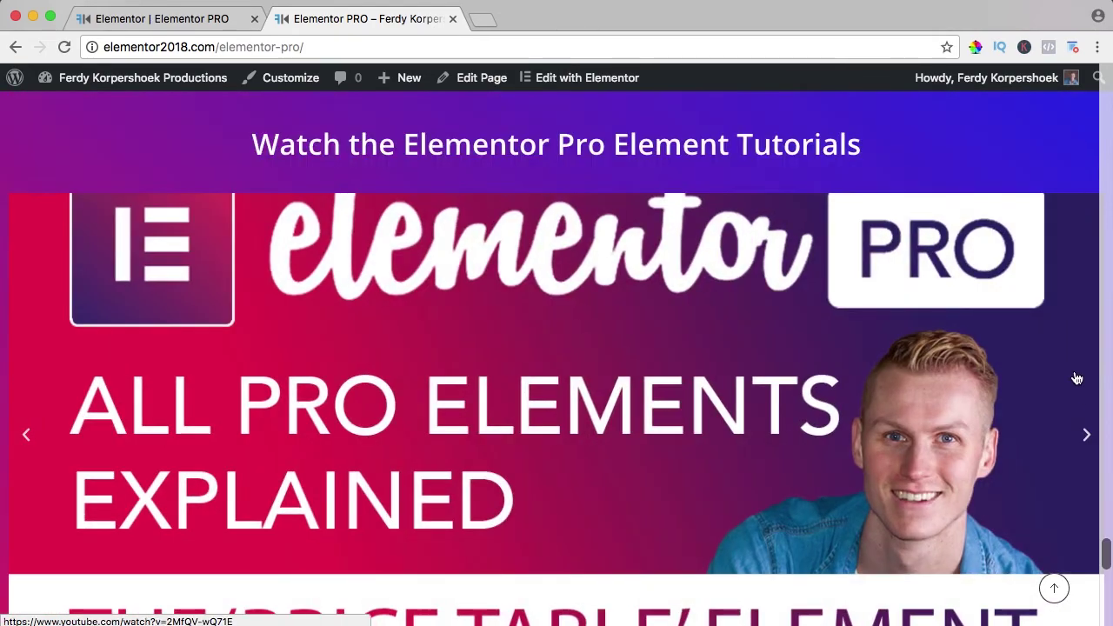
{"action": "left_click", "coordinate": [1088, 434]}
{"action": "left_click", "coordinate": [1087, 434]}
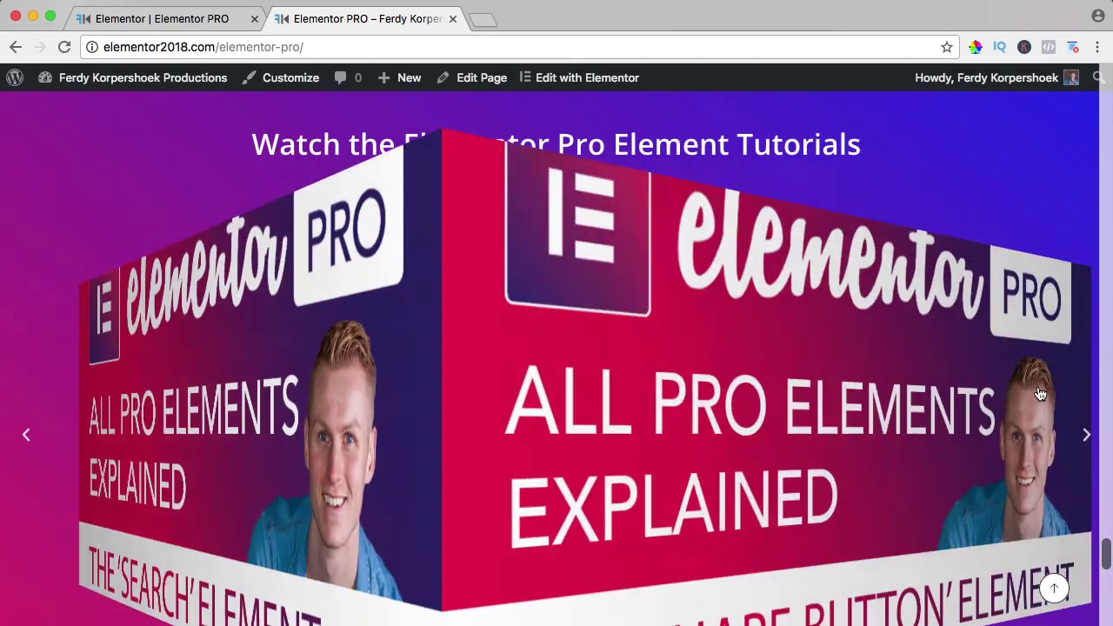
{"action": "scroll", "coordinate": [1039, 392], "scroll_direction": "down", "scroll_amount": 2}
{"action": "scroll", "coordinate": [1038, 392], "scroll_direction": "down", "scroll_amount": 3}
{"action": "left_click", "coordinate": [414, 514]}
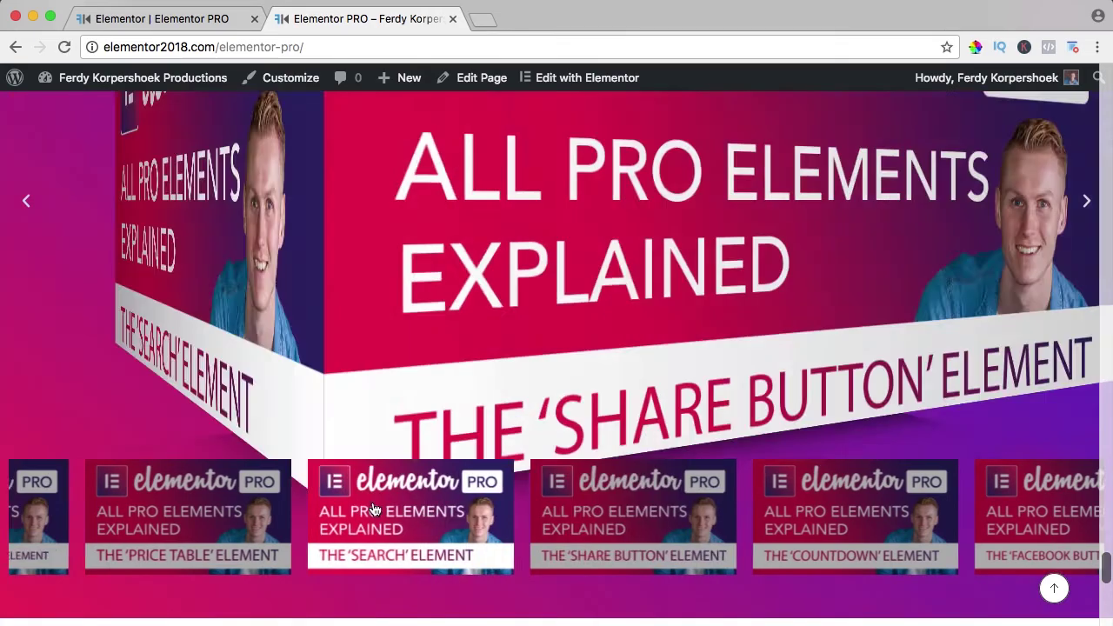
{"action": "left_click", "coordinate": [339, 511]}
{"action": "left_click", "coordinate": [261, 511]}
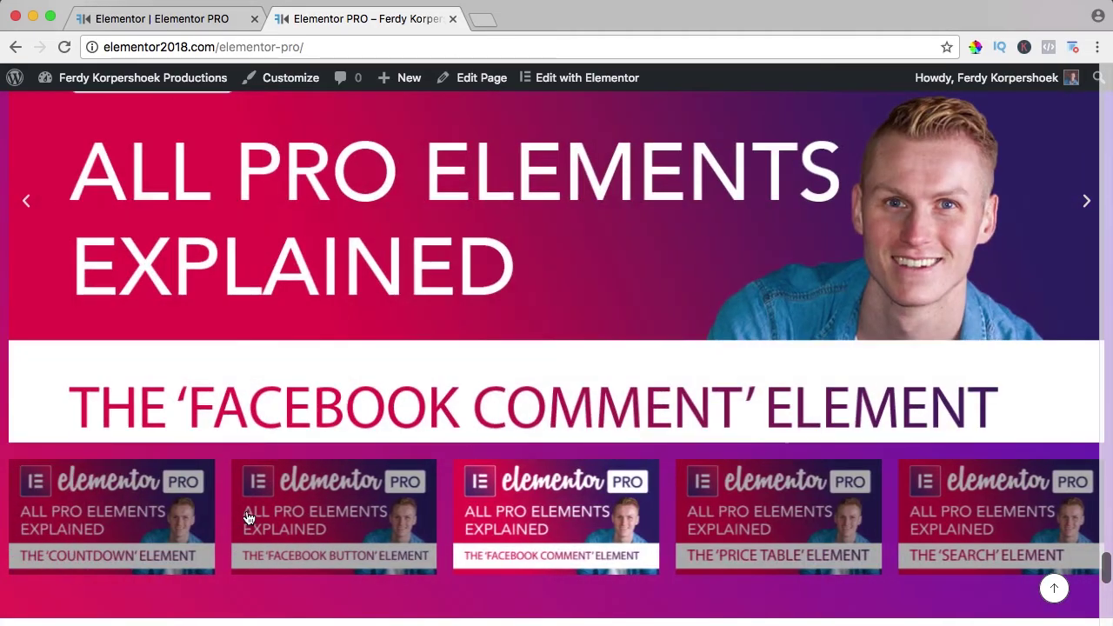
{"action": "left_click", "coordinate": [244, 515]}
{"action": "left_click", "coordinate": [250, 517]}
{"action": "left_click", "coordinate": [188, 517]}
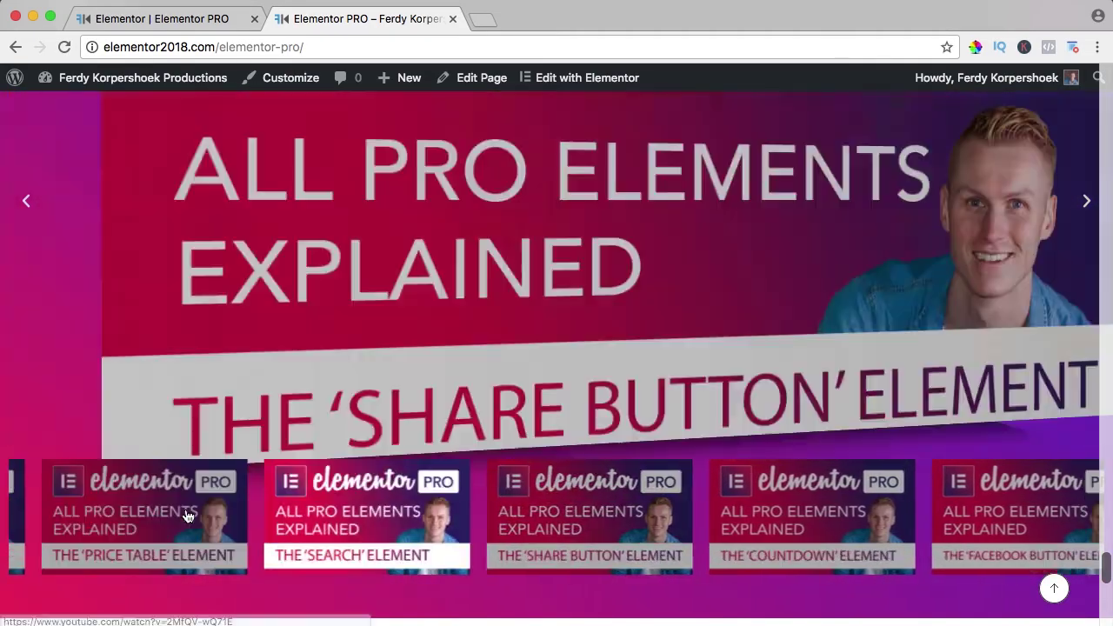
Step: Give the carousel's column 0/20/0/20 padding (top/right/bottom/left) and save the page
{"action": "left_click", "coordinate": [218, 19]}
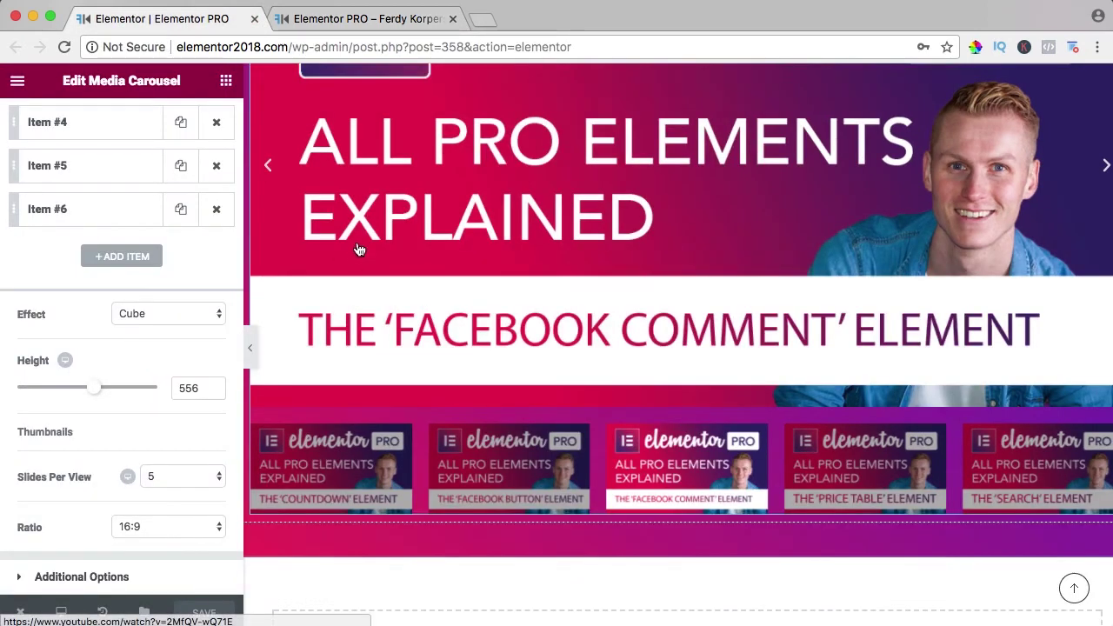
{"action": "left_click_drag", "start_coordinate": [94, 393], "coordinate": [71, 390]}
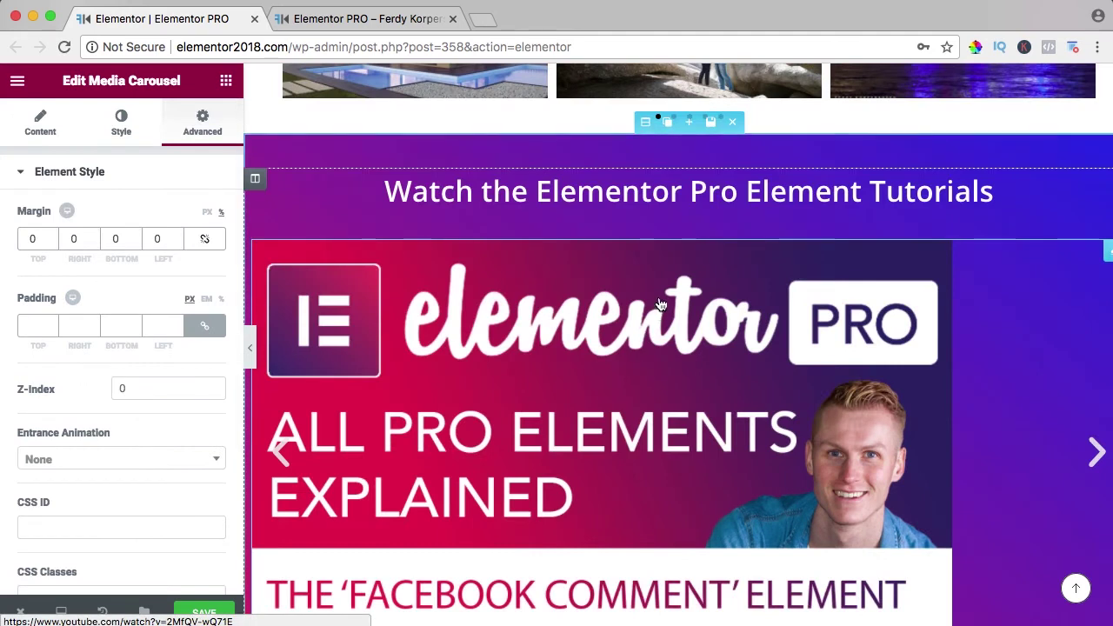
{"action": "left_click", "coordinate": [258, 179]}
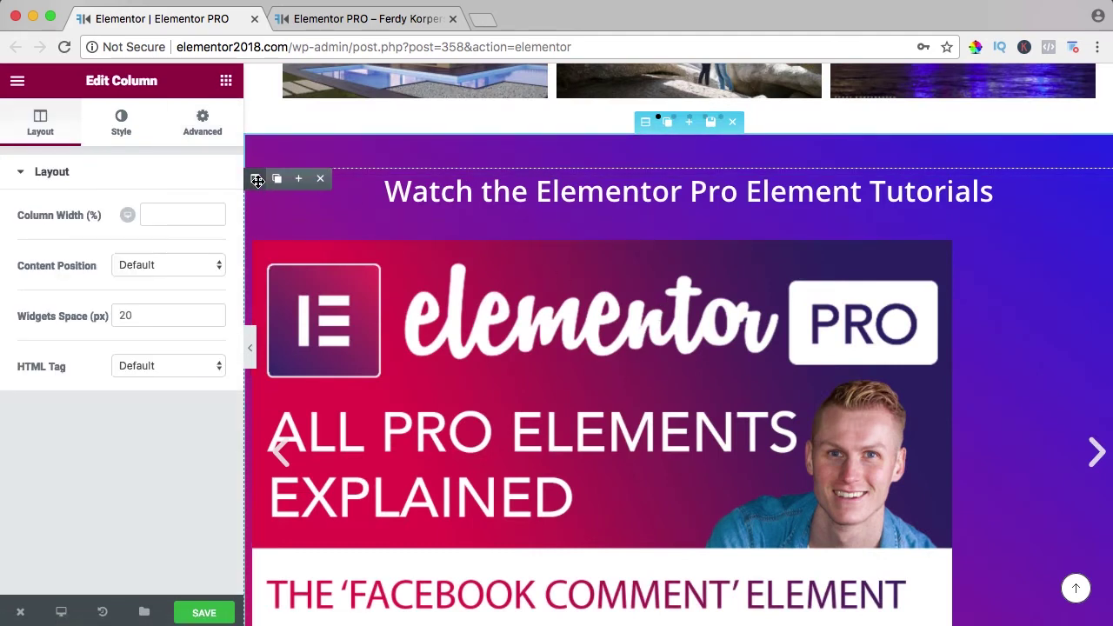
{"action": "left_click", "coordinate": [203, 131]}
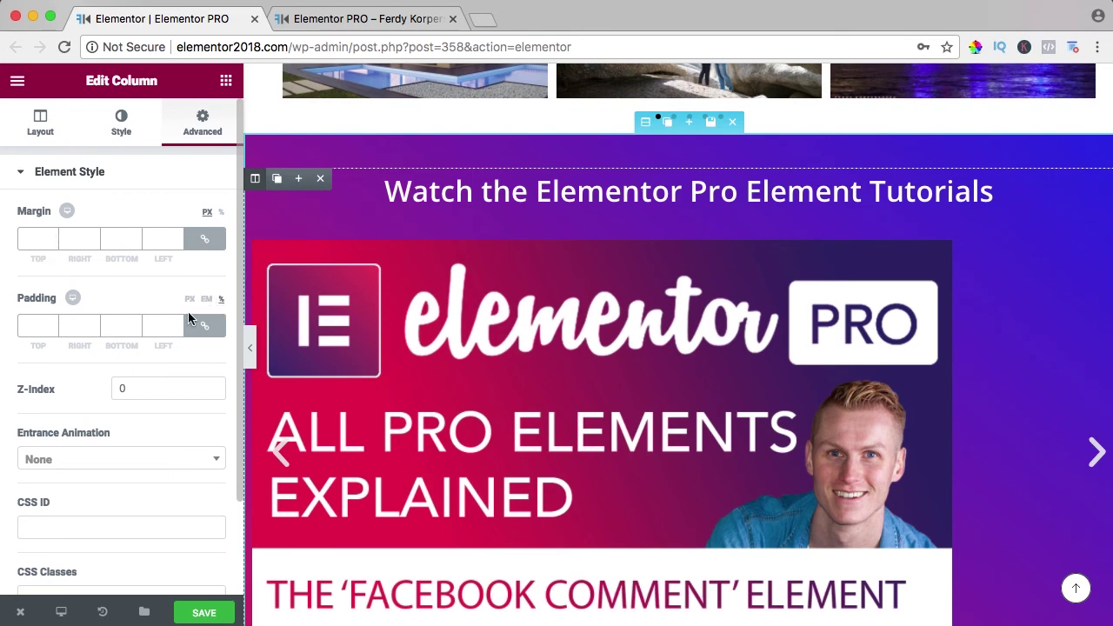
{"action": "left_click", "coordinate": [78, 325]}
{"action": "type", "text": "20"}
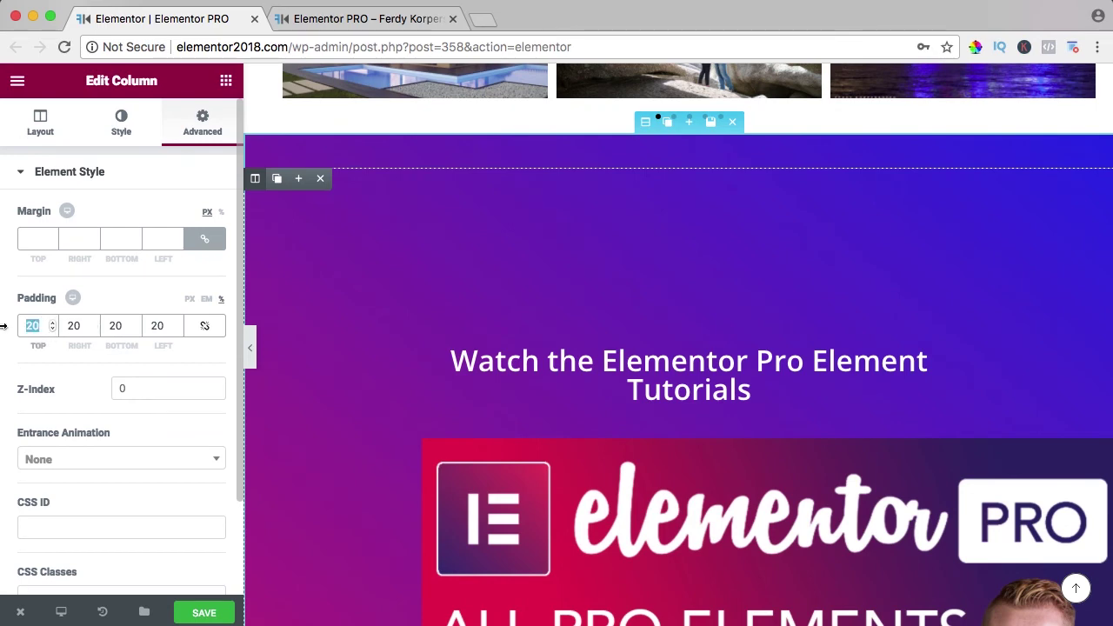
{"action": "type", "text": "0"}
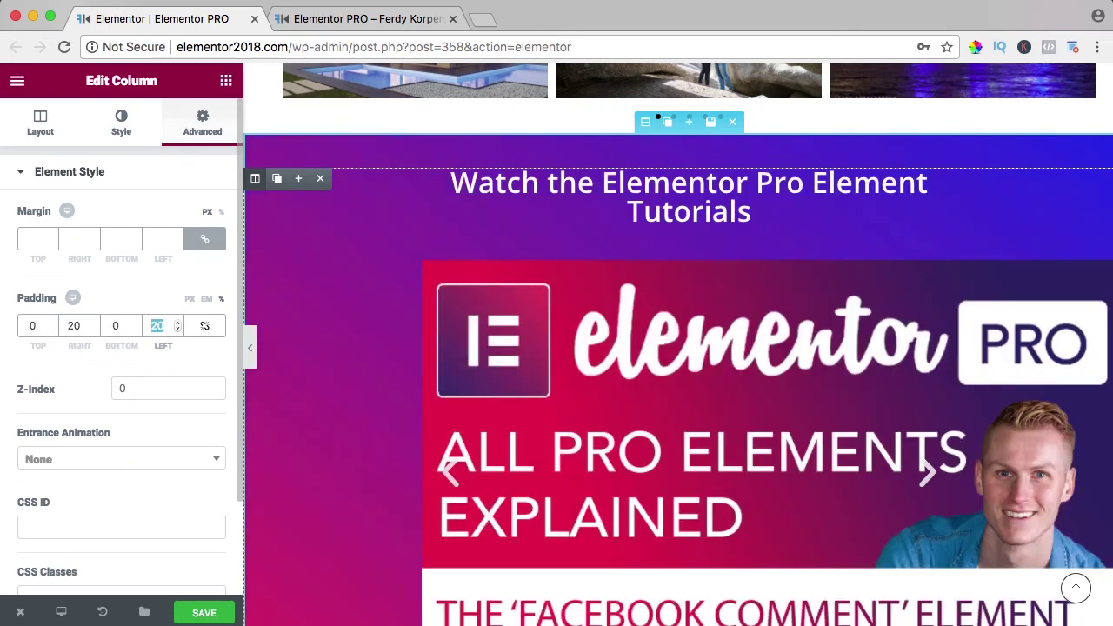
{"action": "left_click", "coordinate": [209, 612]}
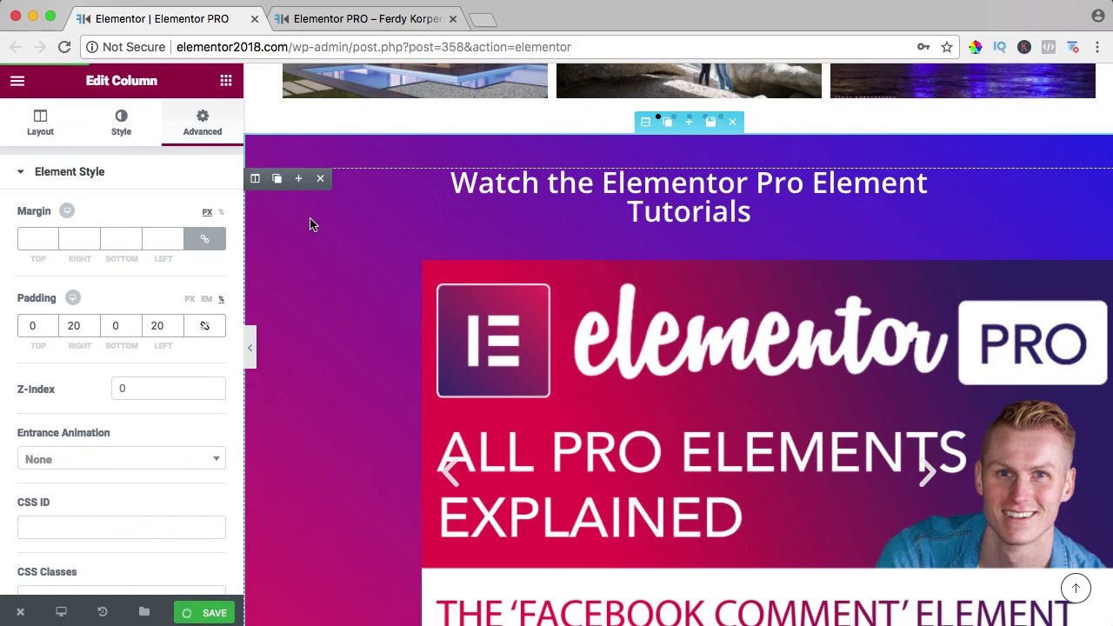
{"action": "left_click", "coordinate": [346, 29]}
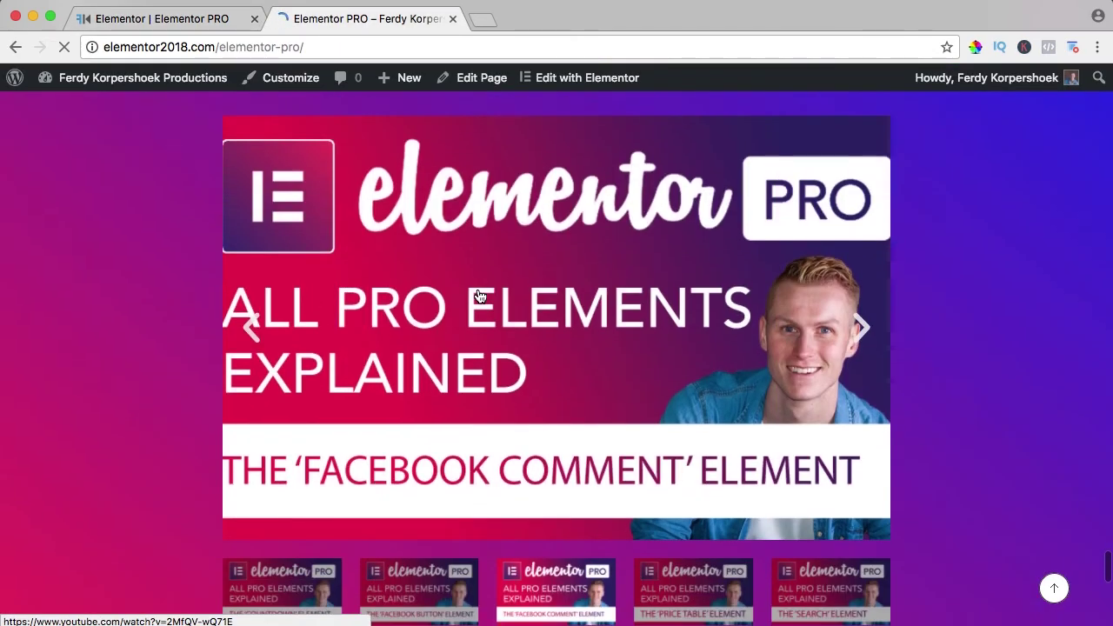
Step: Scroll the live page to inspect the narrower slideshow, then return to the Elementor editor
{"action": "scroll", "coordinate": [479, 296], "scroll_direction": "down", "scroll_amount": 2}
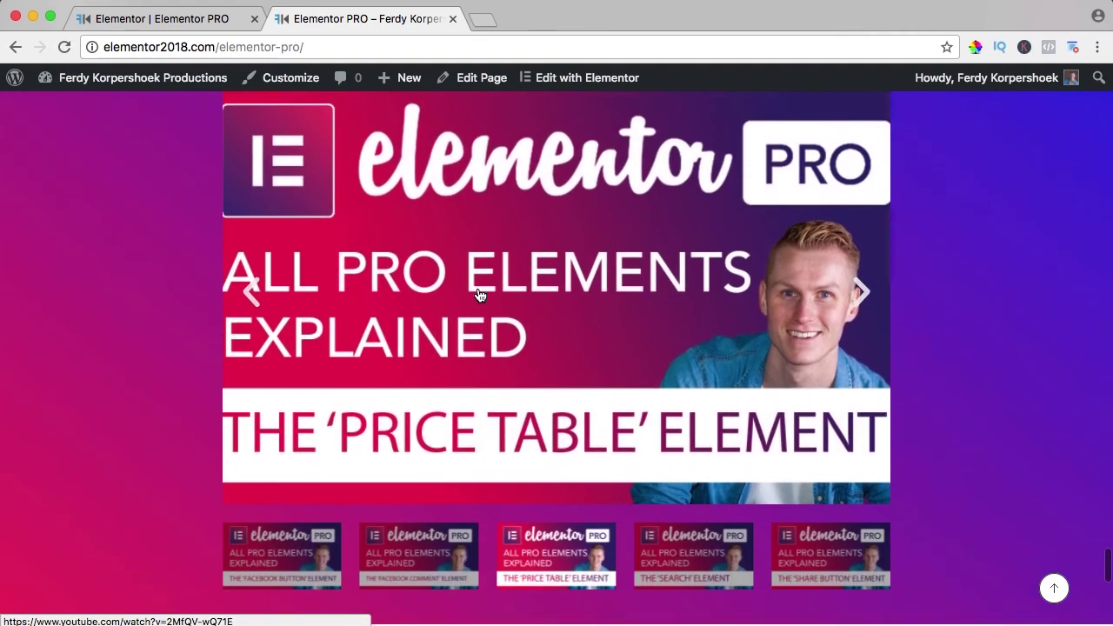
{"action": "scroll", "coordinate": [478, 296], "scroll_direction": "up", "scroll_amount": 1}
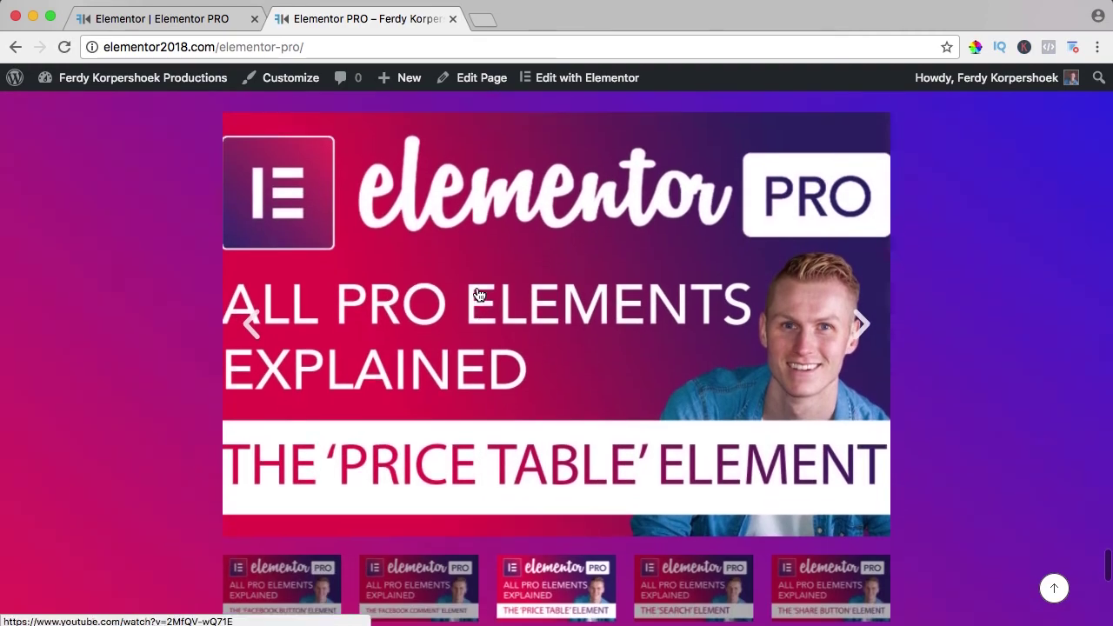
{"action": "scroll", "coordinate": [478, 296], "scroll_direction": "down", "scroll_amount": 1}
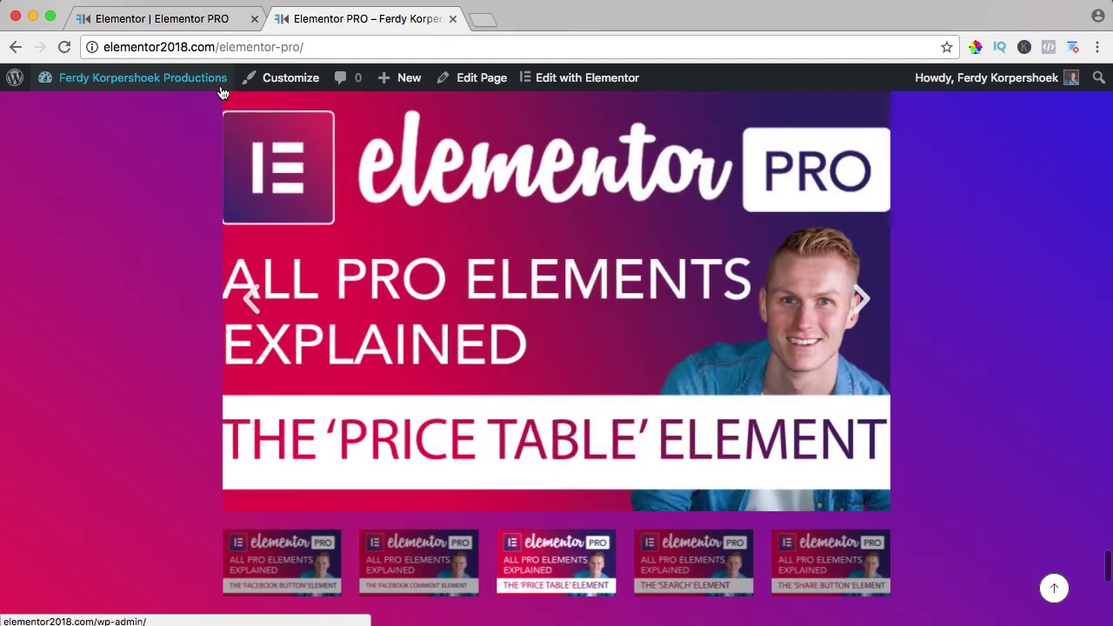
{"action": "left_click", "coordinate": [222, 19]}
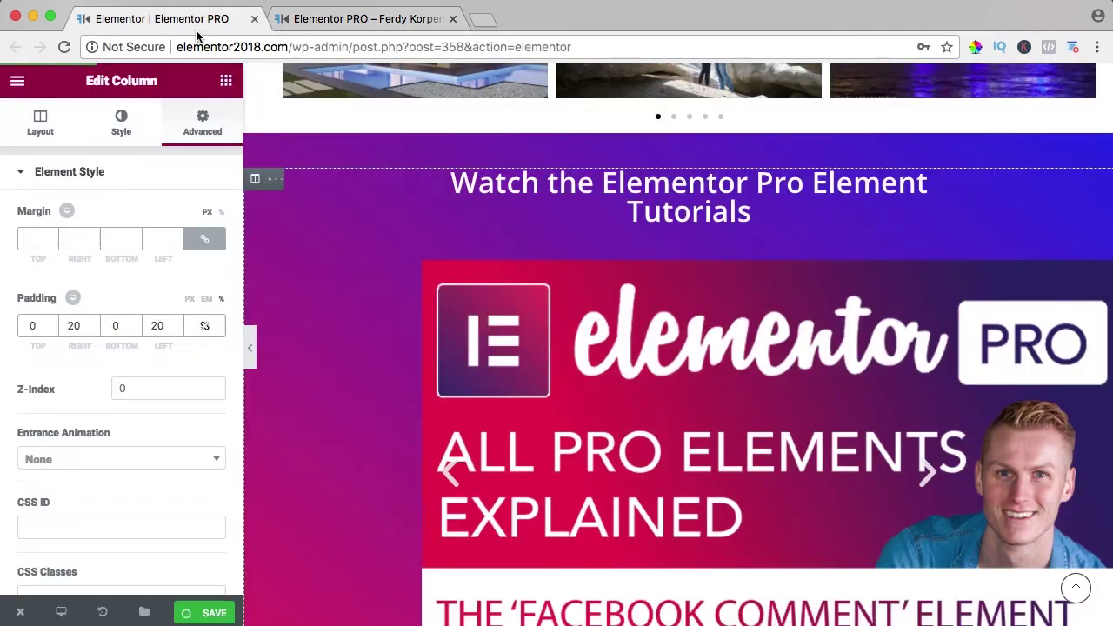
Step: Switch the tutorial carousel's skin to Coverflow and save the page
{"action": "left_click", "coordinate": [40, 130]}
{"action": "left_click", "coordinate": [773, 338]}
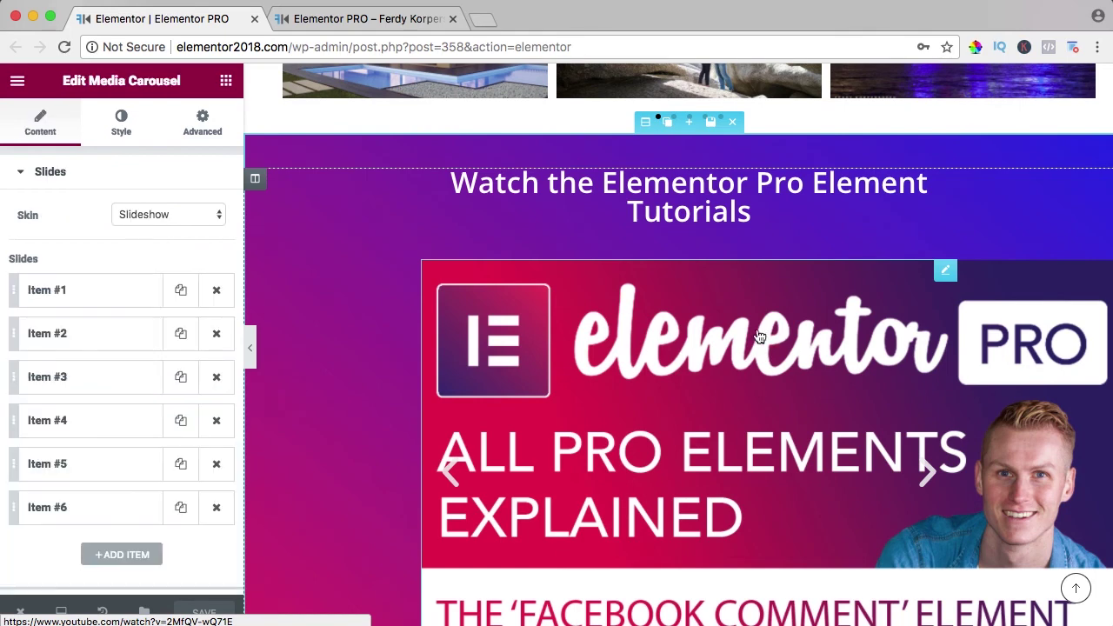
{"action": "left_click", "coordinate": [159, 217]}
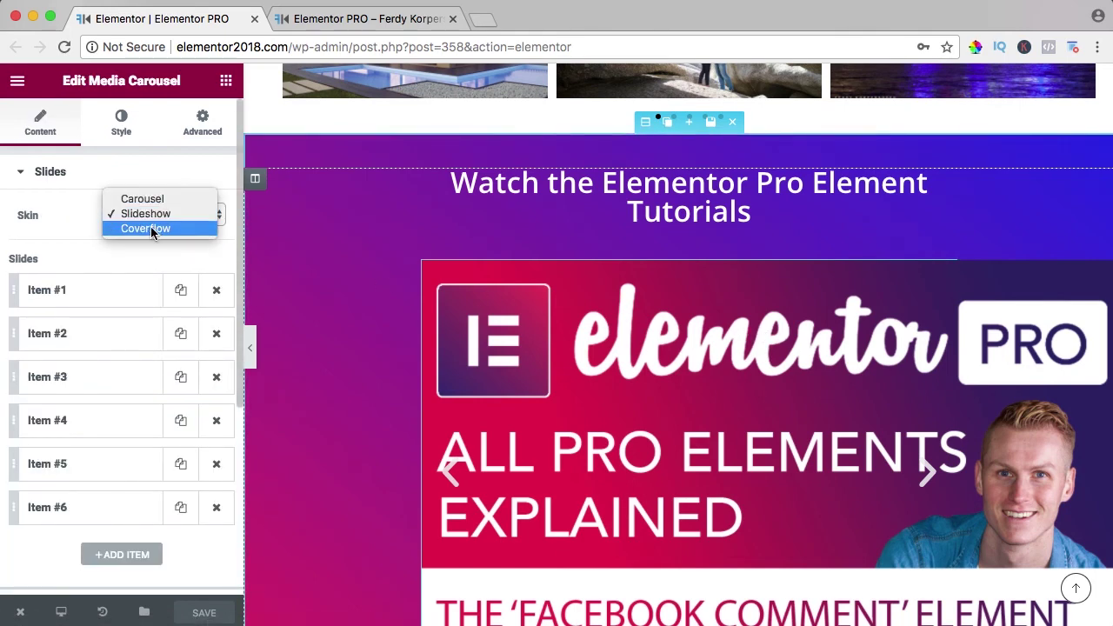
{"action": "left_click", "coordinate": [146, 229]}
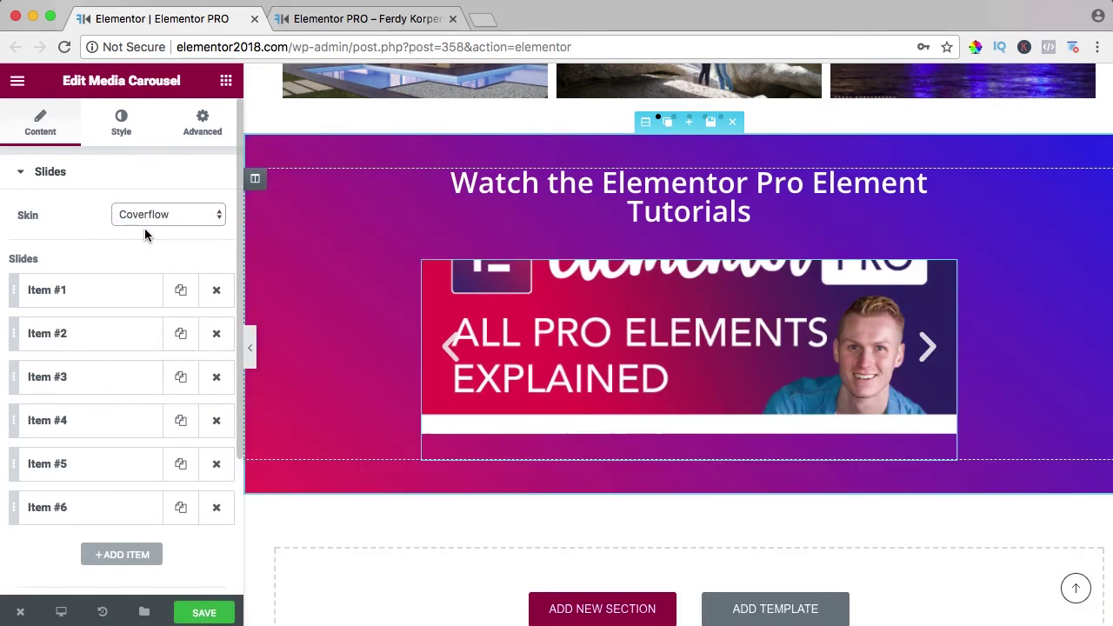
{"action": "left_click", "coordinate": [212, 612]}
Step: Reload the live page, advance the Coverflow carousel, open a slide's YouTube tutorial, then close it
{"action": "left_click", "coordinate": [348, 19]}
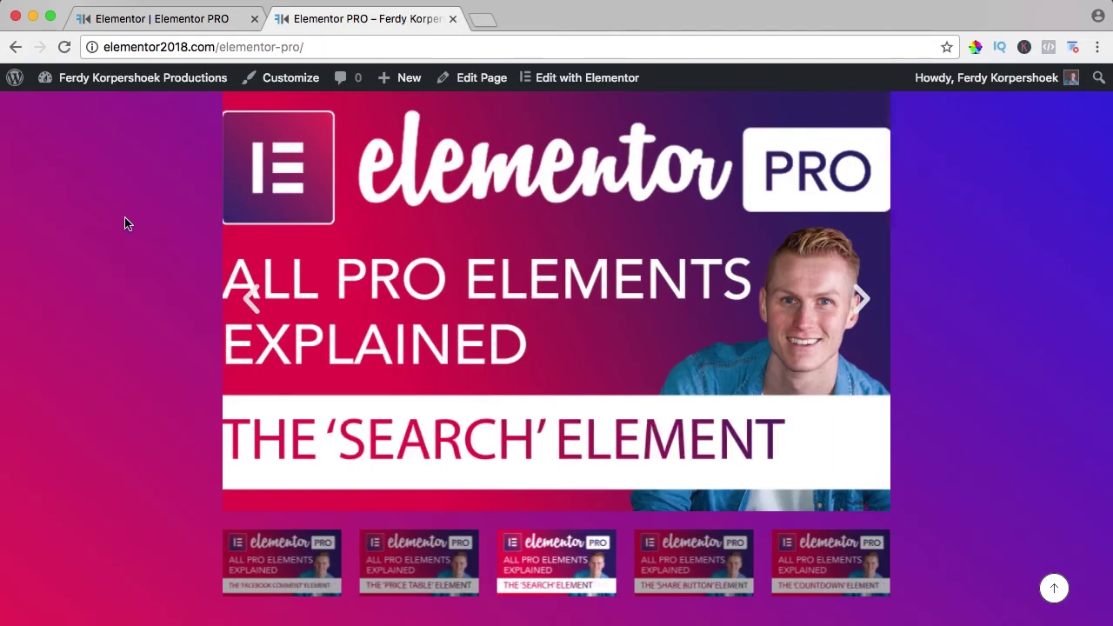
{"action": "key", "text": "super+r"}
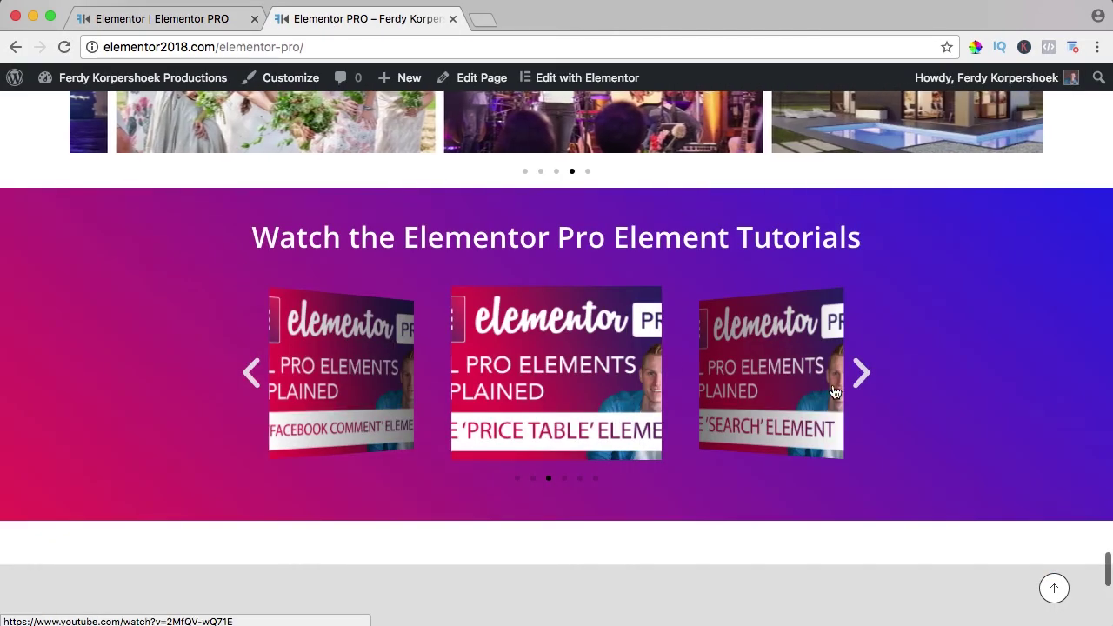
{"action": "left_click", "coordinate": [861, 375]}
{"action": "left_click", "coordinate": [861, 376]}
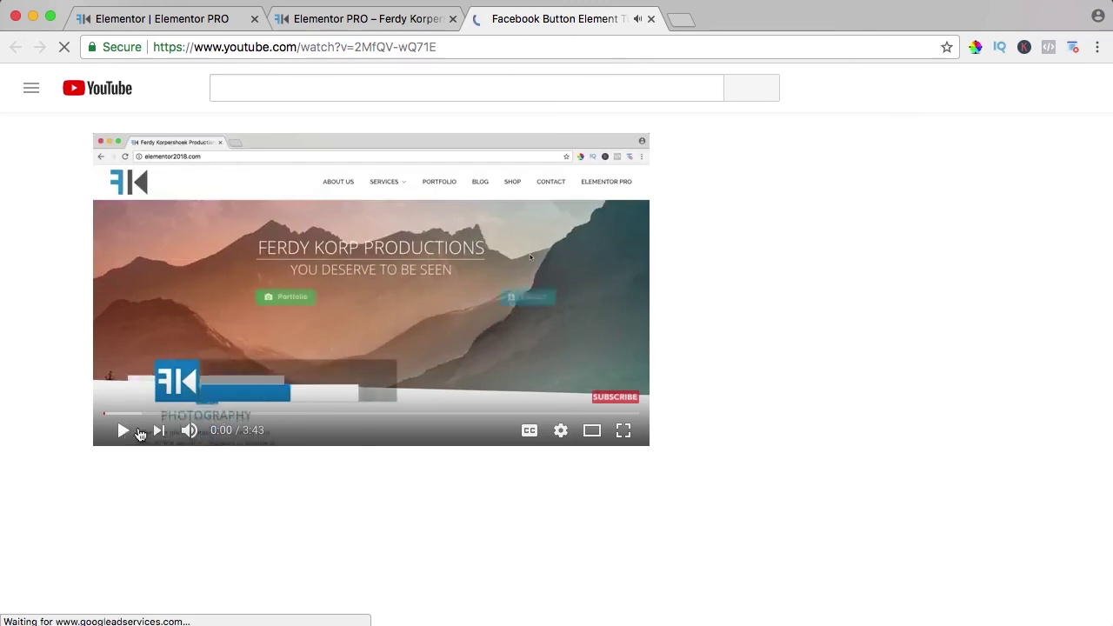
{"action": "left_click", "coordinate": [650, 18]}
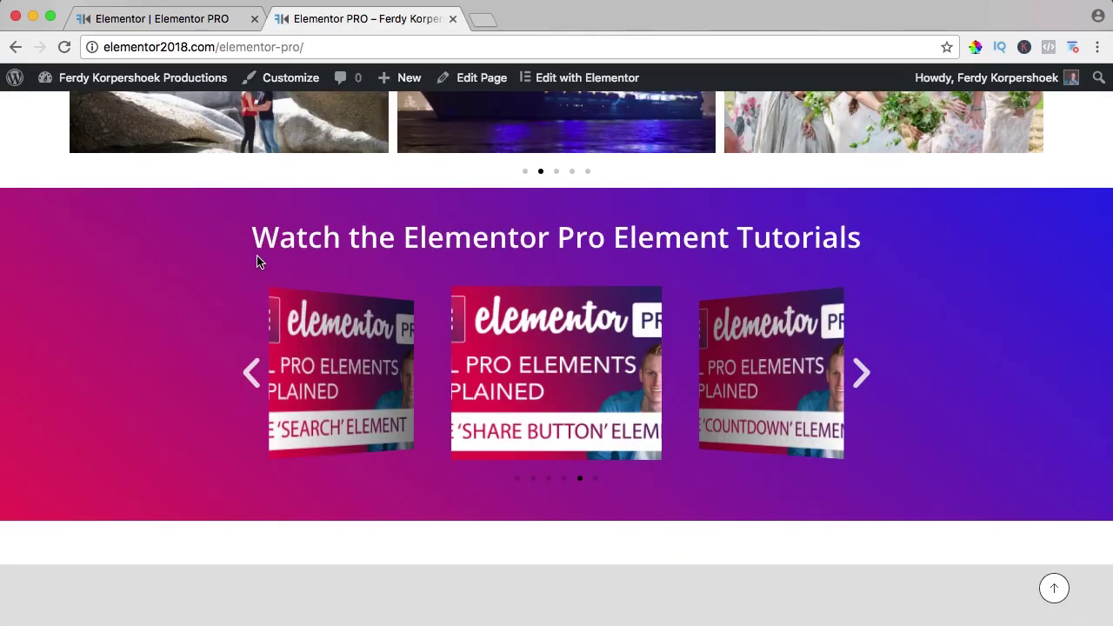